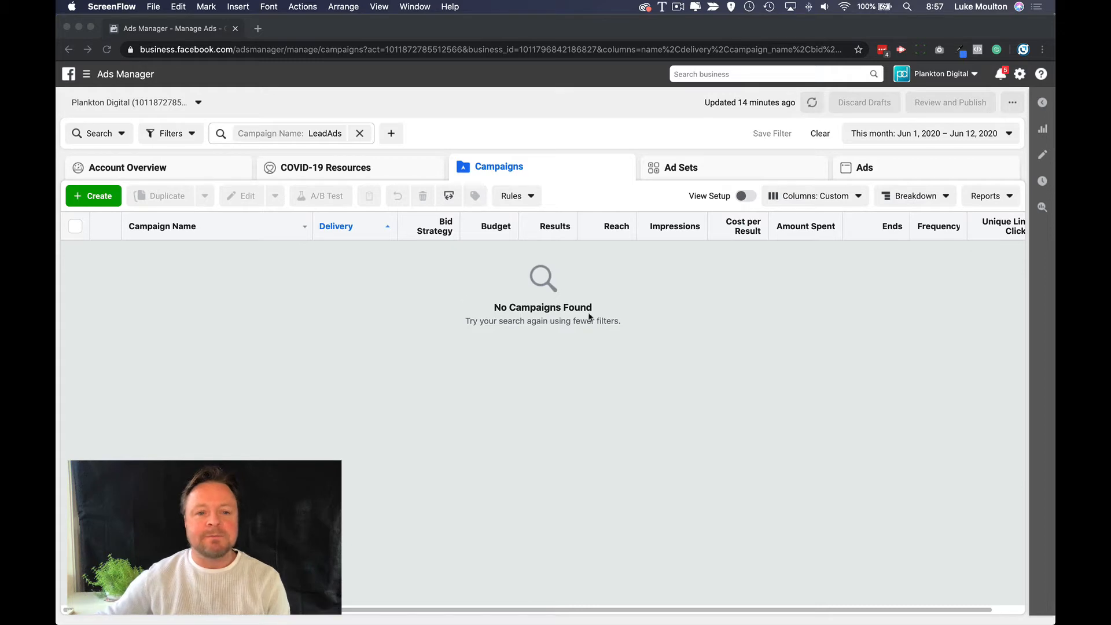
Step: Start a new campaign named "My First Lead Ad Campaign" with Lead generation as its objective
{"action": "left_click", "coordinate": [90, 199]}
{"action": "left_click", "coordinate": [89, 199]}
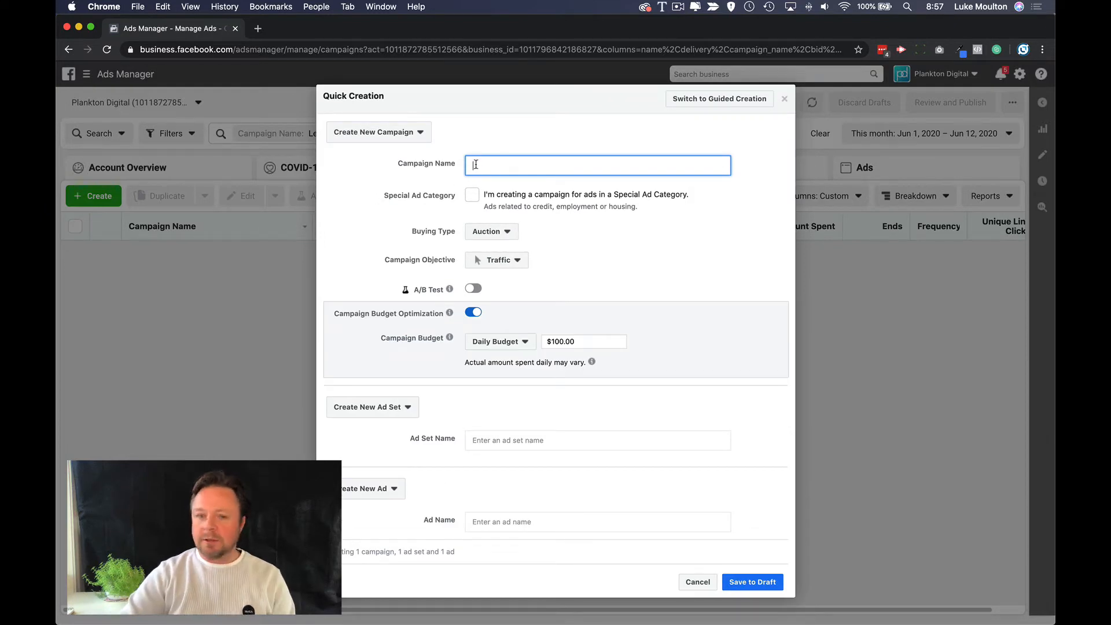
{"action": "type", "text": "My F"}
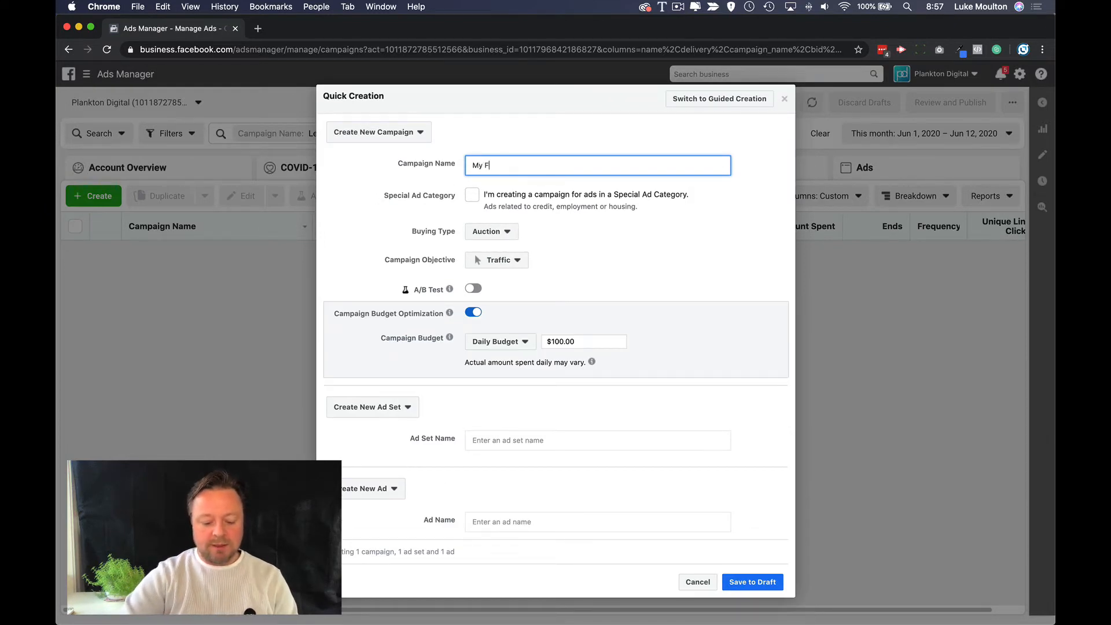
{"action": "type", "text": "irst e"}
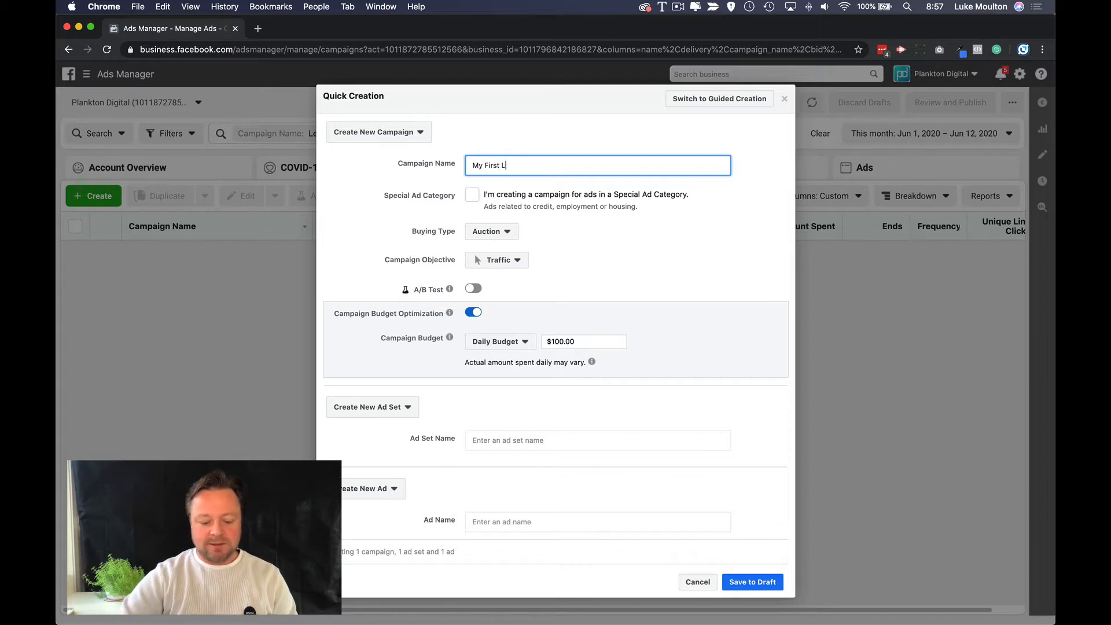
{"action": "type", "text": "ead Ad Ca"}
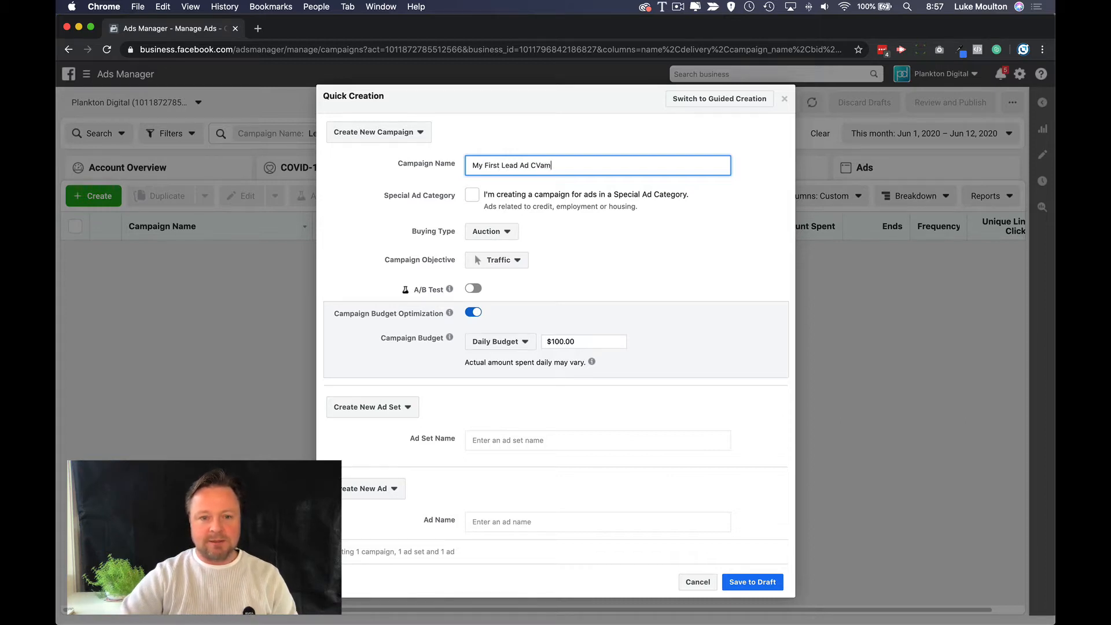
{"action": "type", "text": "mpaign"}
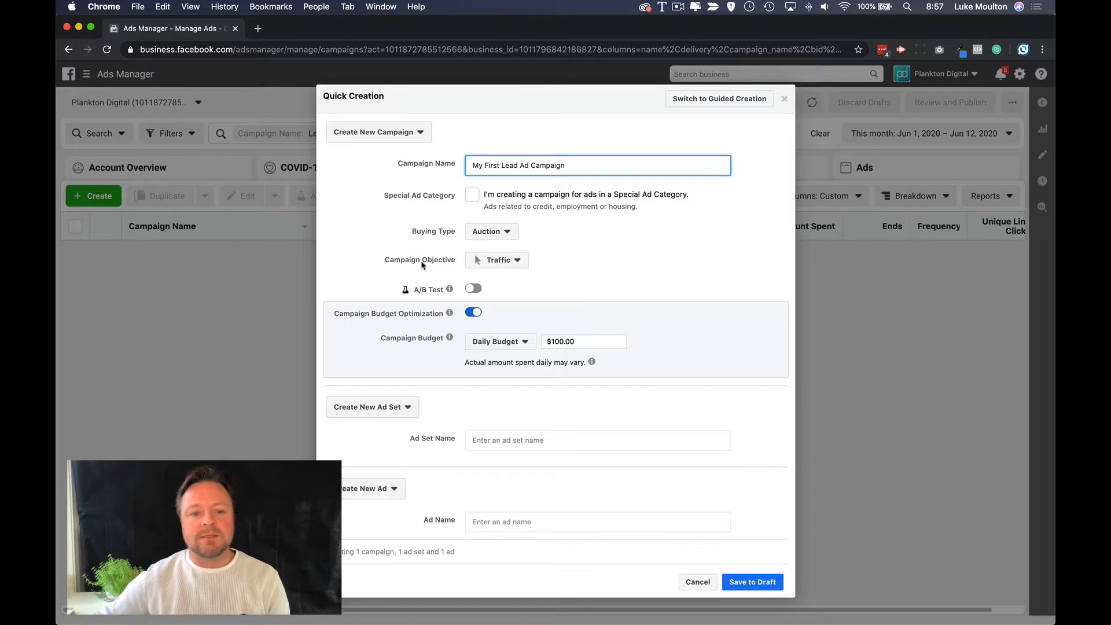
{"action": "left_click", "coordinate": [519, 262]}
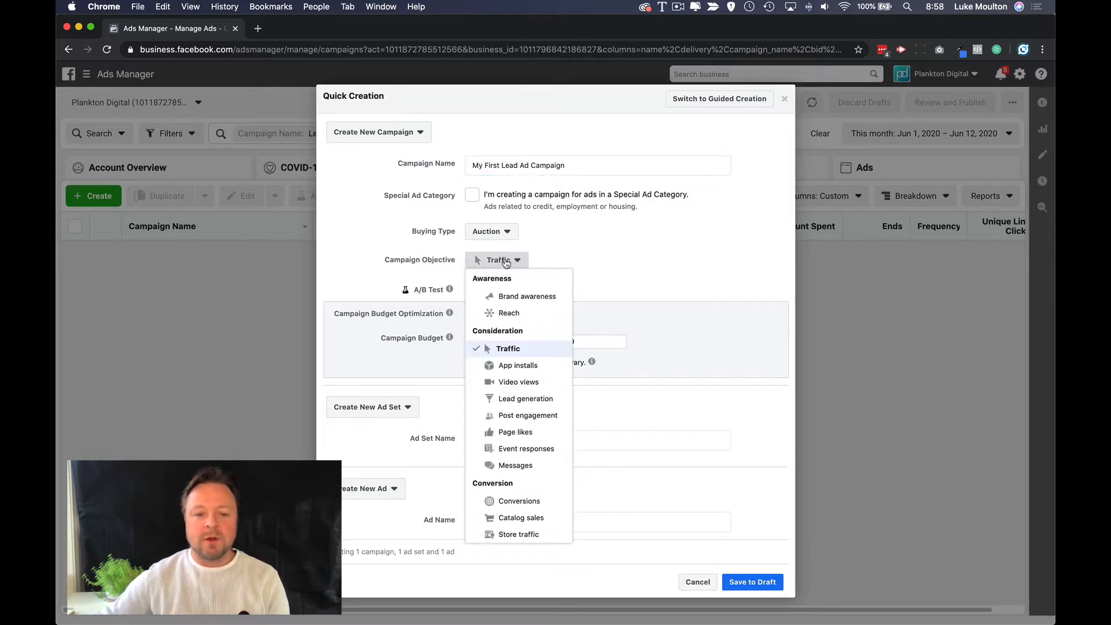
{"action": "left_click", "coordinate": [514, 399]}
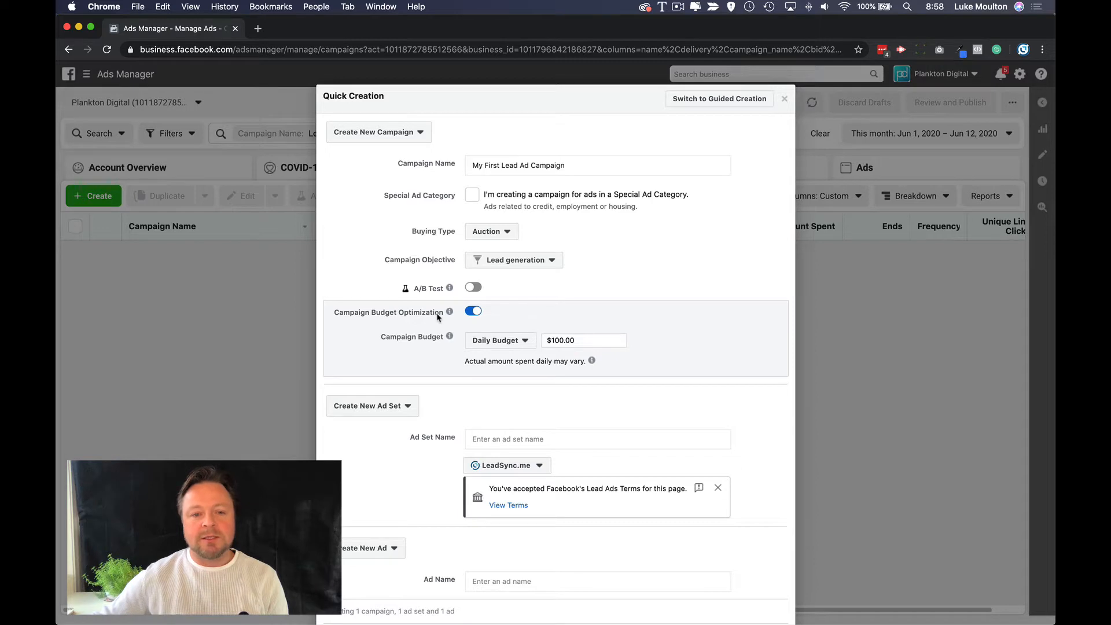
Step: Set the campaign's daily budget to $10.00
{"action": "mouse_move", "coordinate": [447, 318]}
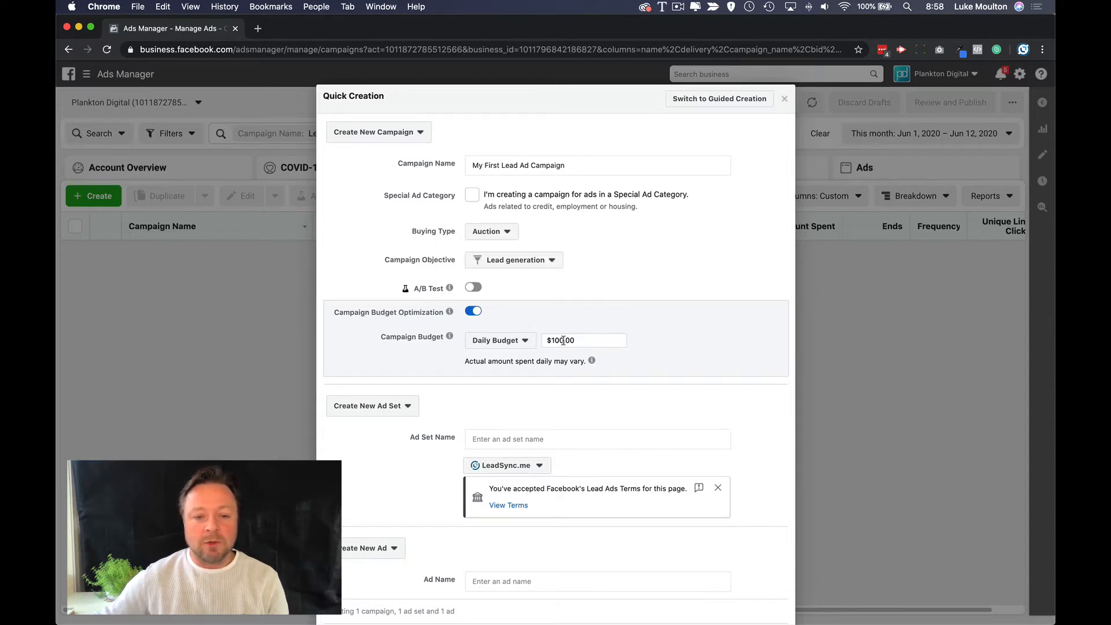
{"action": "left_click_drag", "start_coordinate": [564, 340], "coordinate": [555, 340]}
{"action": "type", "text": "1"}
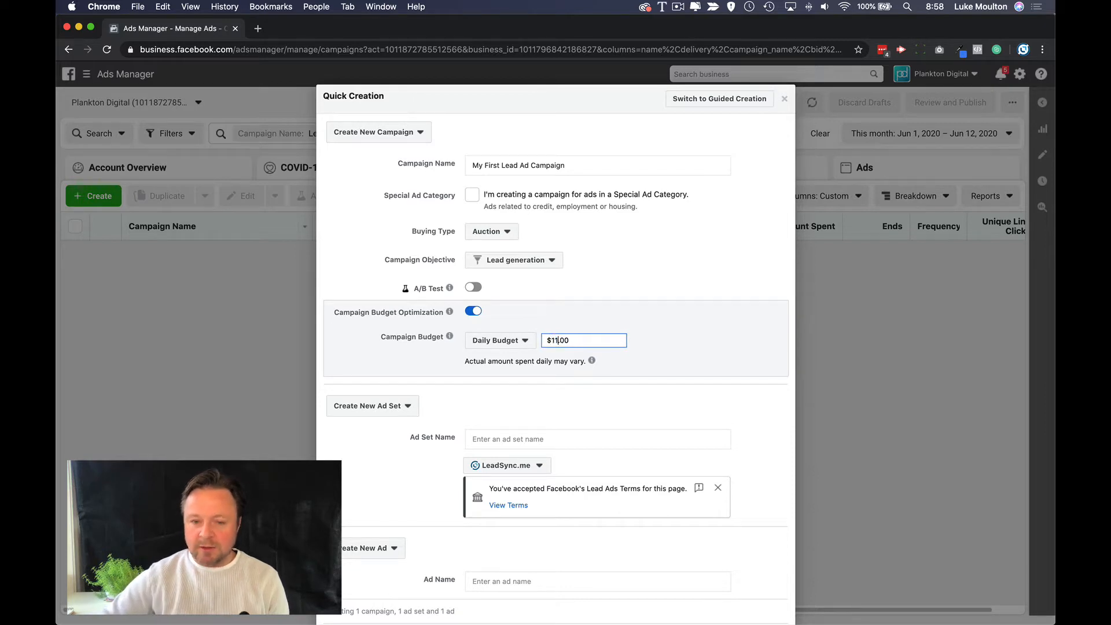
{"action": "type", "text": "0"}
{"action": "key", "text": "BackSpace"}
{"action": "key", "text": "BackSpace"}
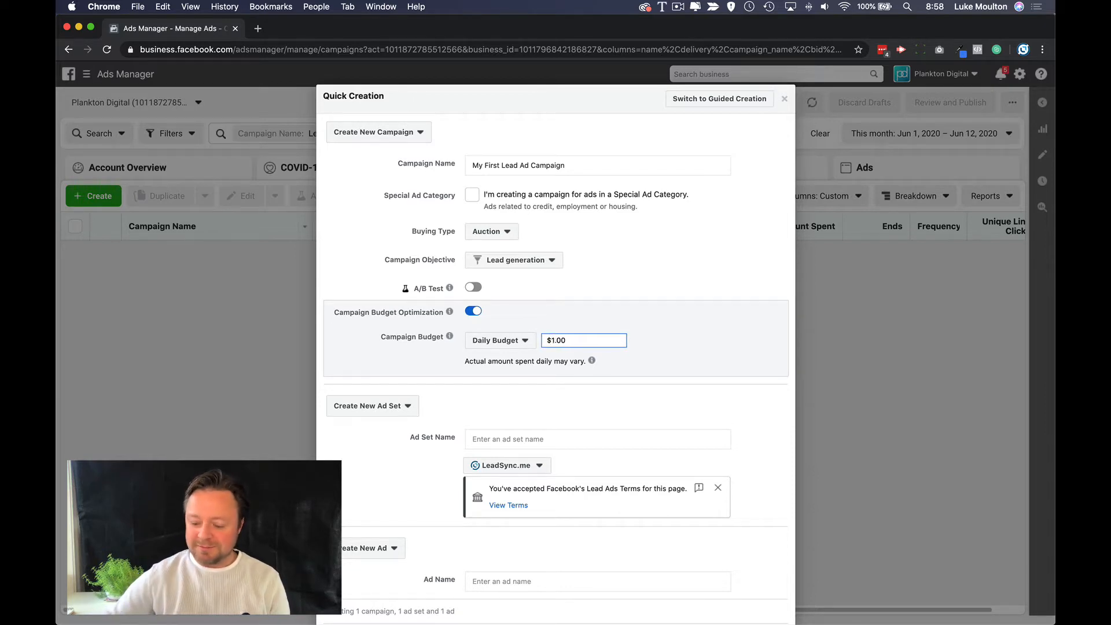
{"action": "type", "text": "0"}
{"action": "left_click", "coordinate": [683, 337]}
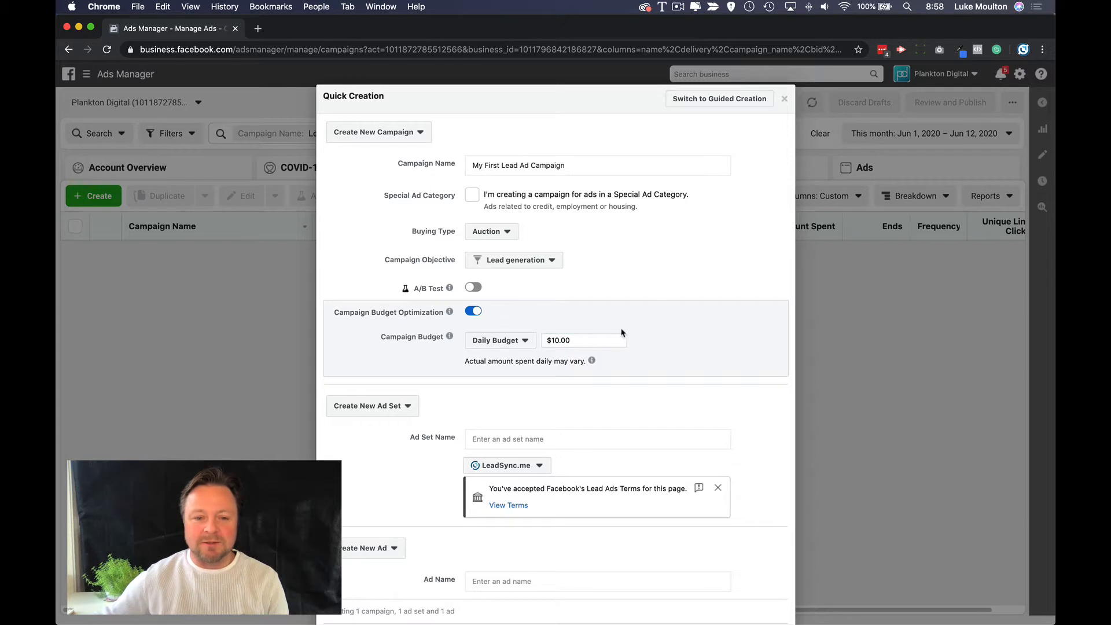
Step: Name the new ad set "Business Page Admins"
{"action": "scroll", "coordinate": [605, 328], "scroll_direction": "down", "scroll_amount": 1}
{"action": "scroll", "coordinate": [605, 330], "scroll_direction": "down", "scroll_amount": 3}
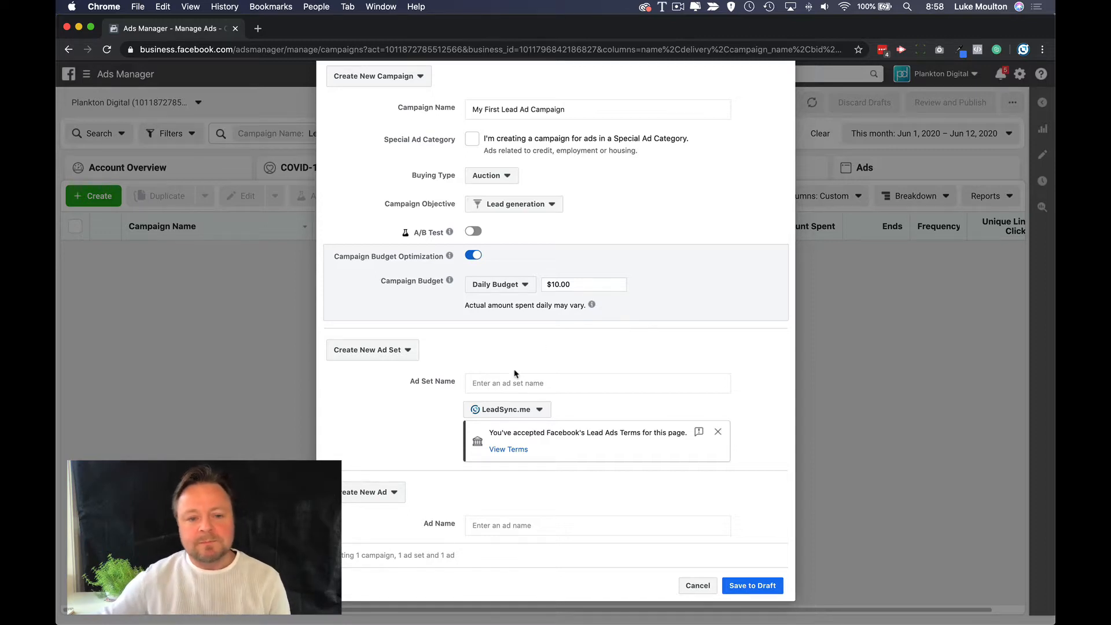
{"action": "left_click", "coordinate": [497, 384]}
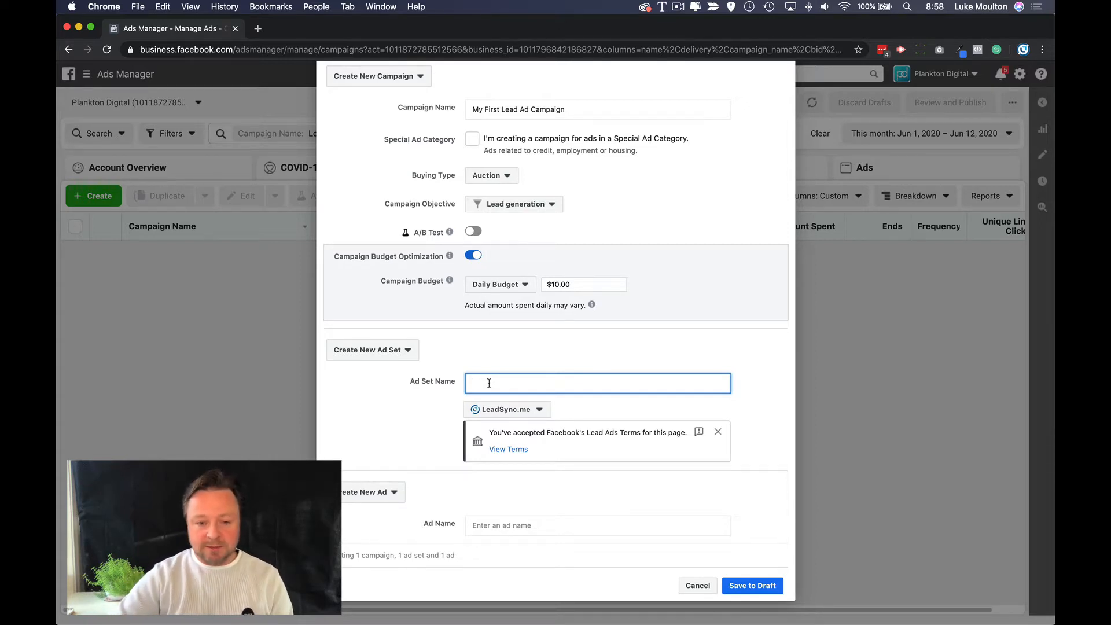
{"action": "type", "text": "B"}
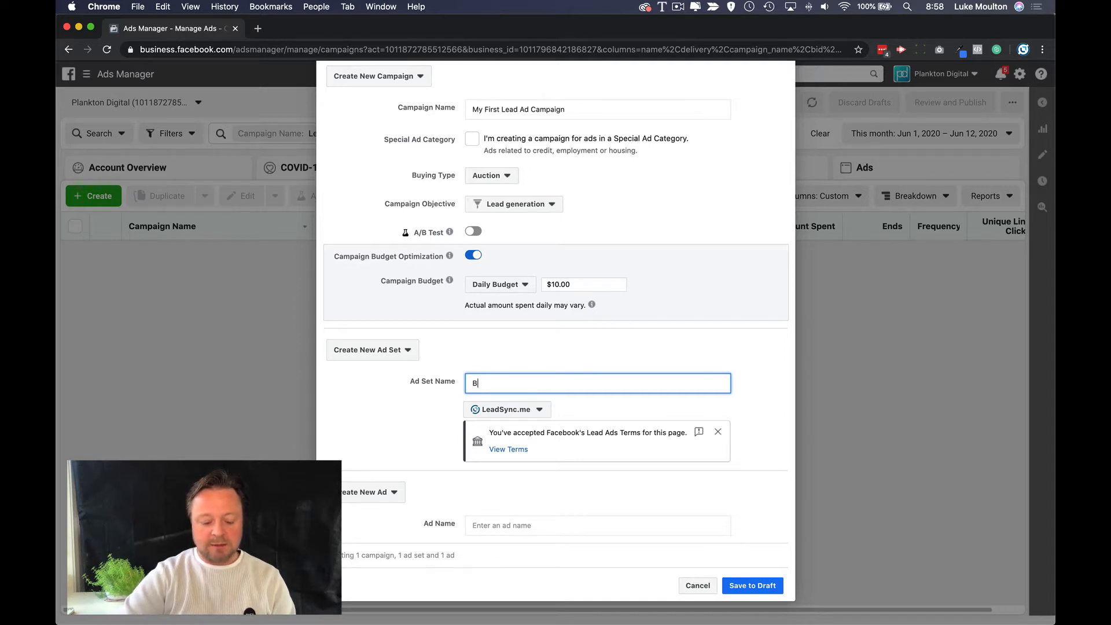
{"action": "type", "text": "usiness P"}
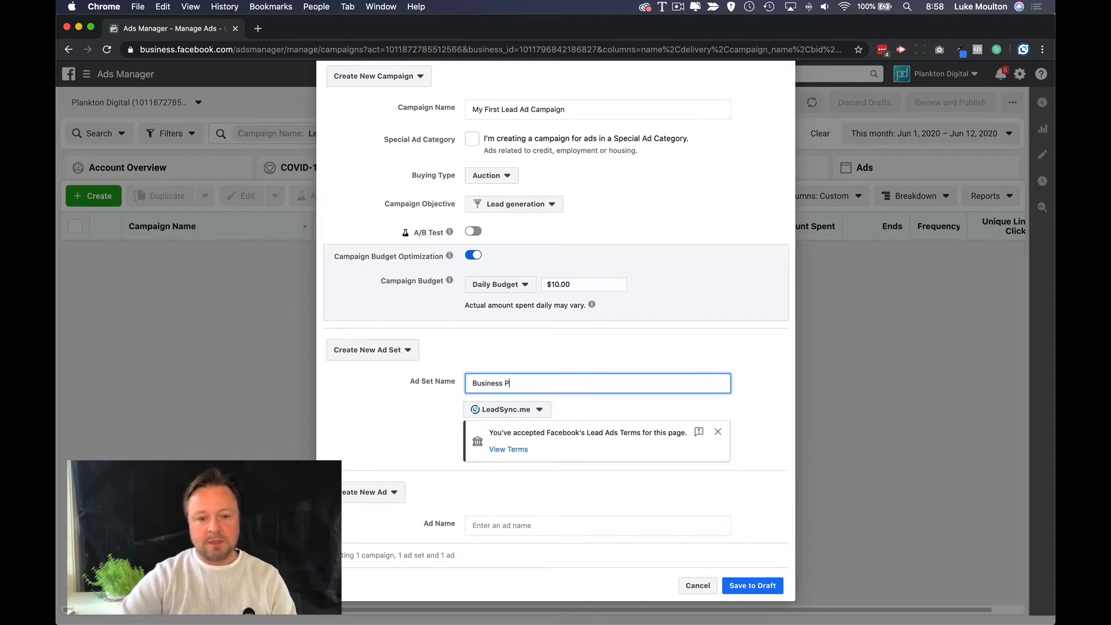
{"action": "type", "text": "age Admi"}
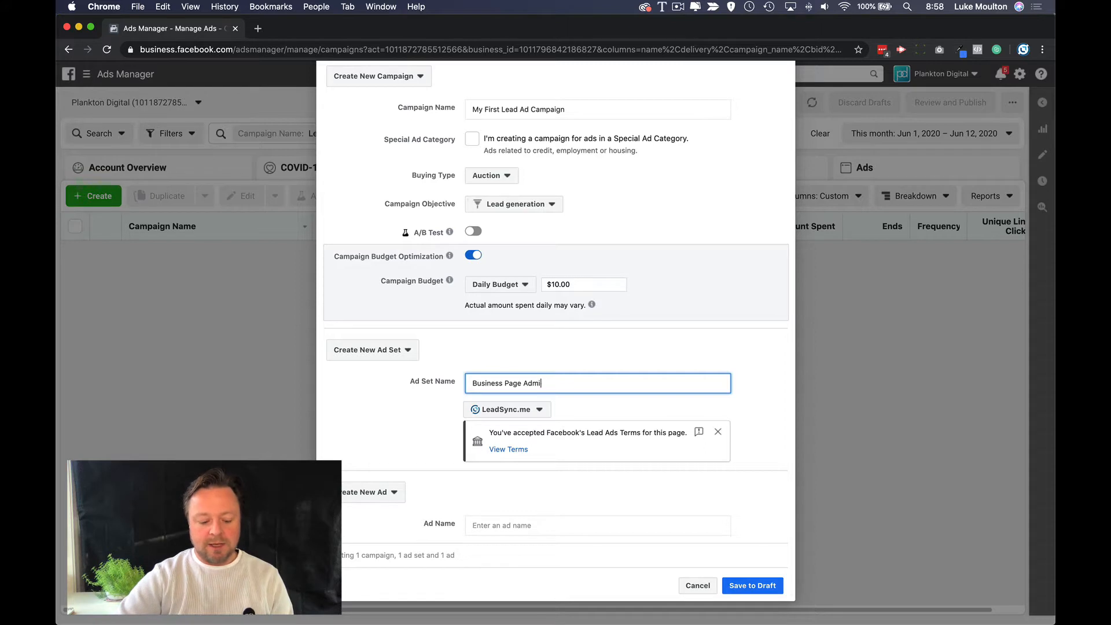
{"action": "type", "text": "ns"}
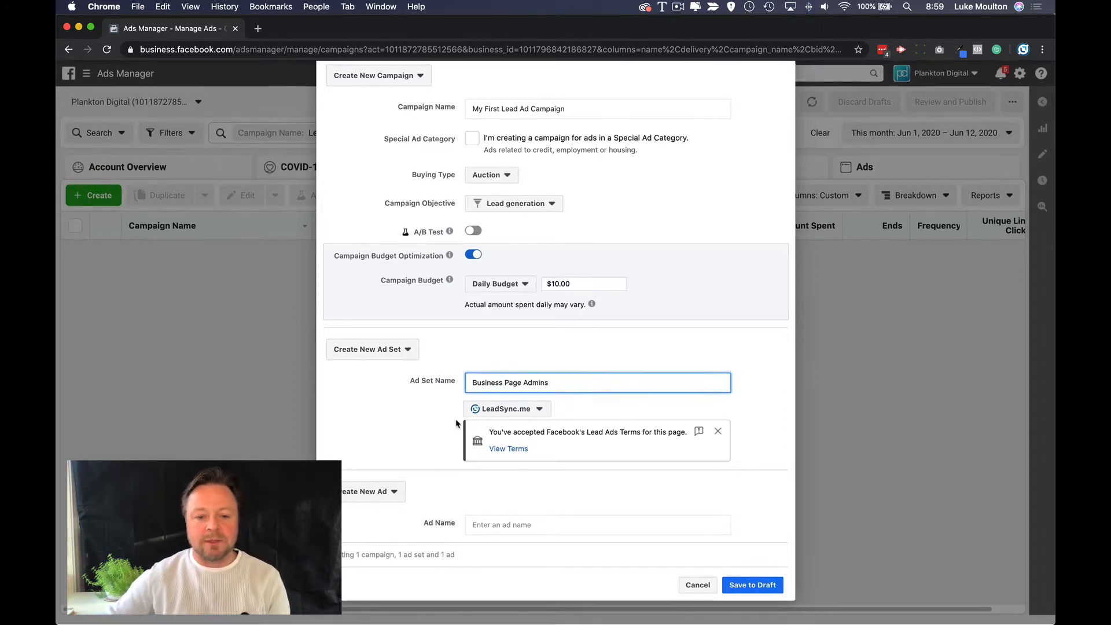
Step: Name the new ad "Ad-01" and save the campaign, ad set and ad as a draft
{"action": "left_click", "coordinate": [488, 525]}
{"action": "type", "text": "Ad-01"}
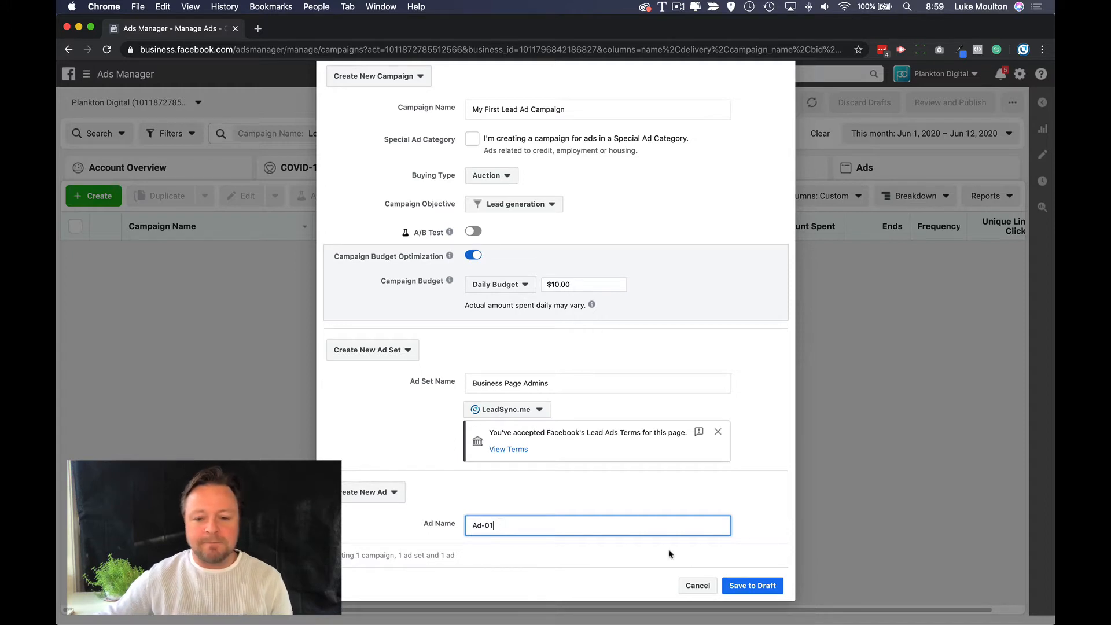
{"action": "left_click", "coordinate": [746, 586]}
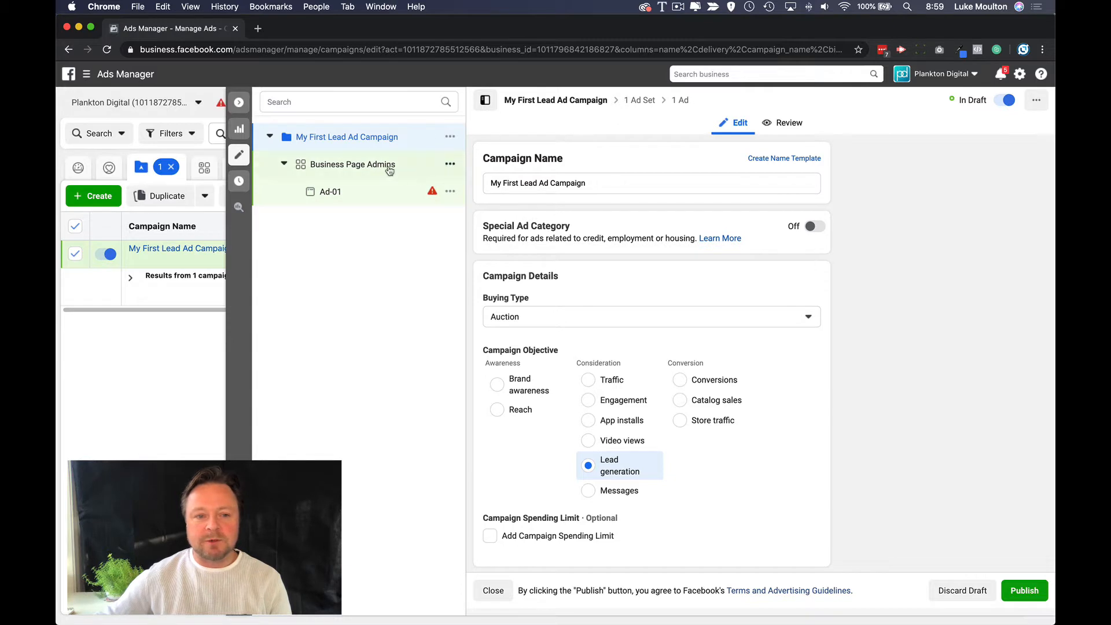
Step: In the Business Page Admins ad set, enable an end date and set it to June 18, 2020
{"action": "scroll", "coordinate": [639, 234], "scroll_direction": "down", "scroll_amount": 2}
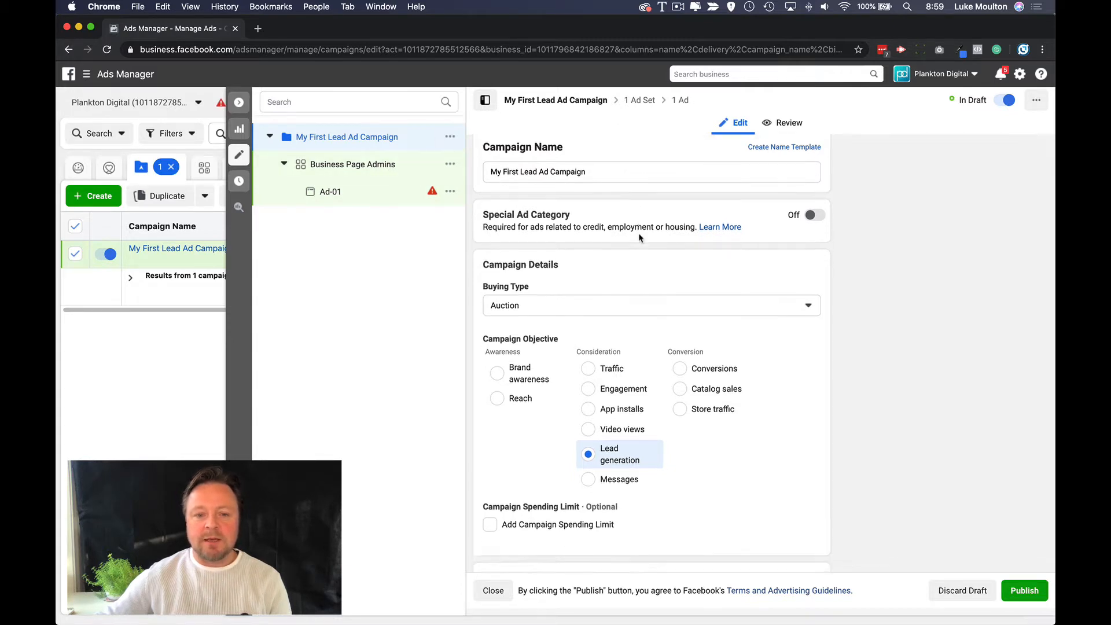
{"action": "scroll", "coordinate": [638, 238], "scroll_direction": "down", "scroll_amount": 5}
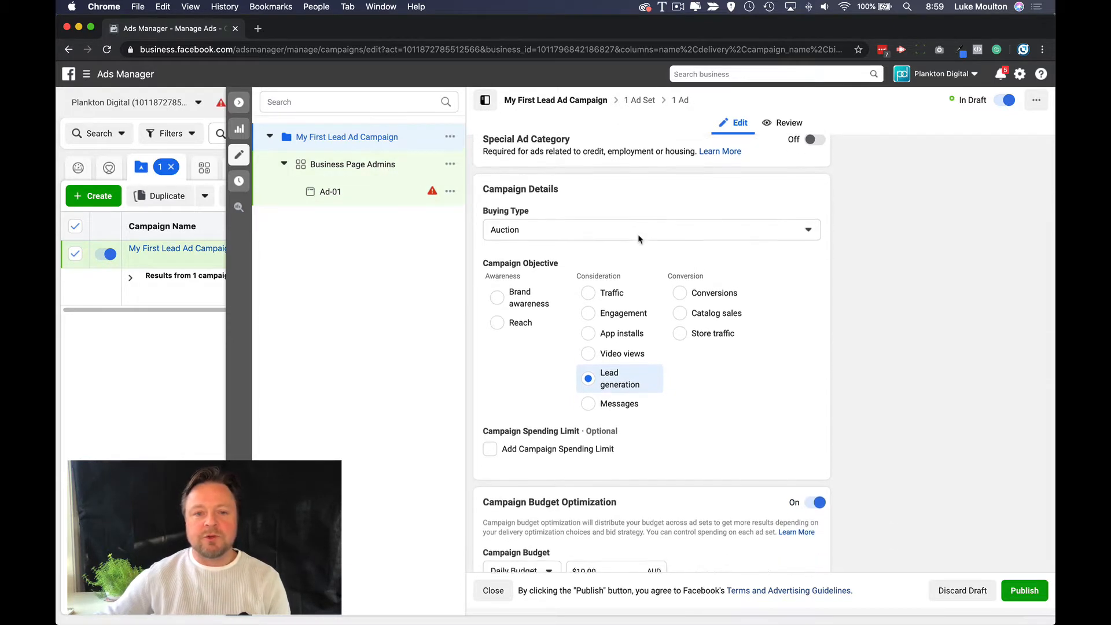
{"action": "mouse_move", "coordinate": [654, 239]}
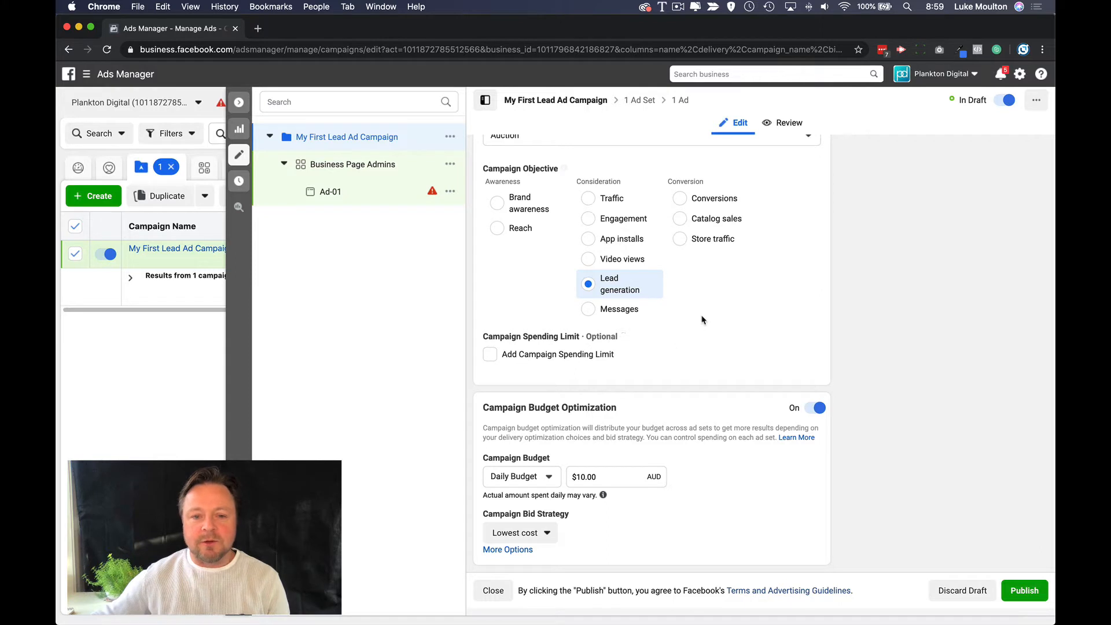
{"action": "scroll", "coordinate": [707, 304], "scroll_direction": "up", "scroll_amount": 5}
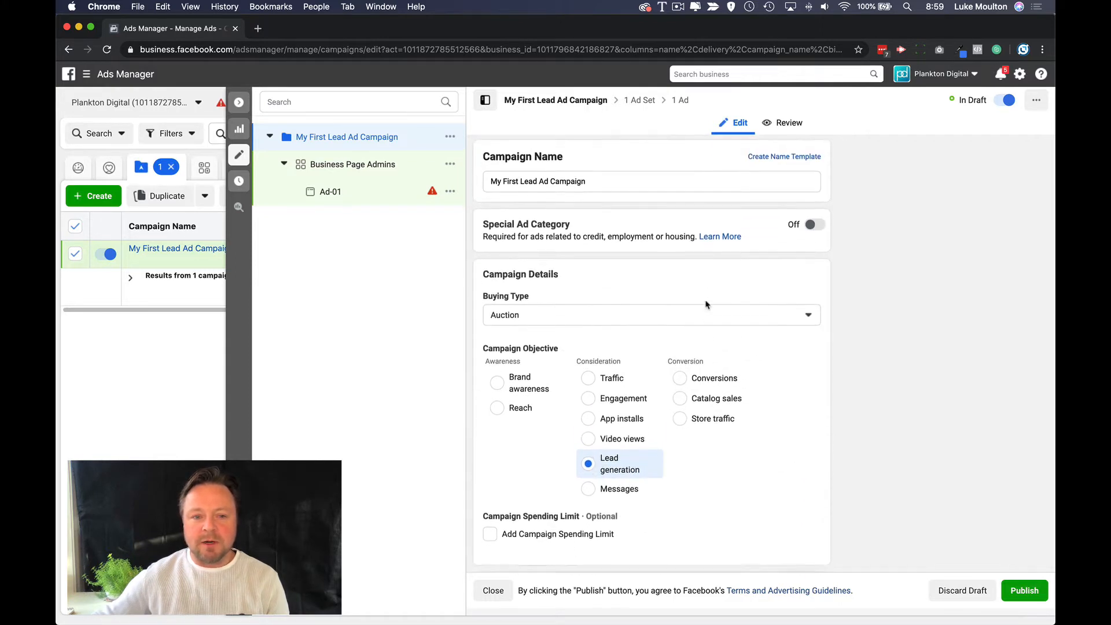
{"action": "left_click", "coordinate": [361, 164]}
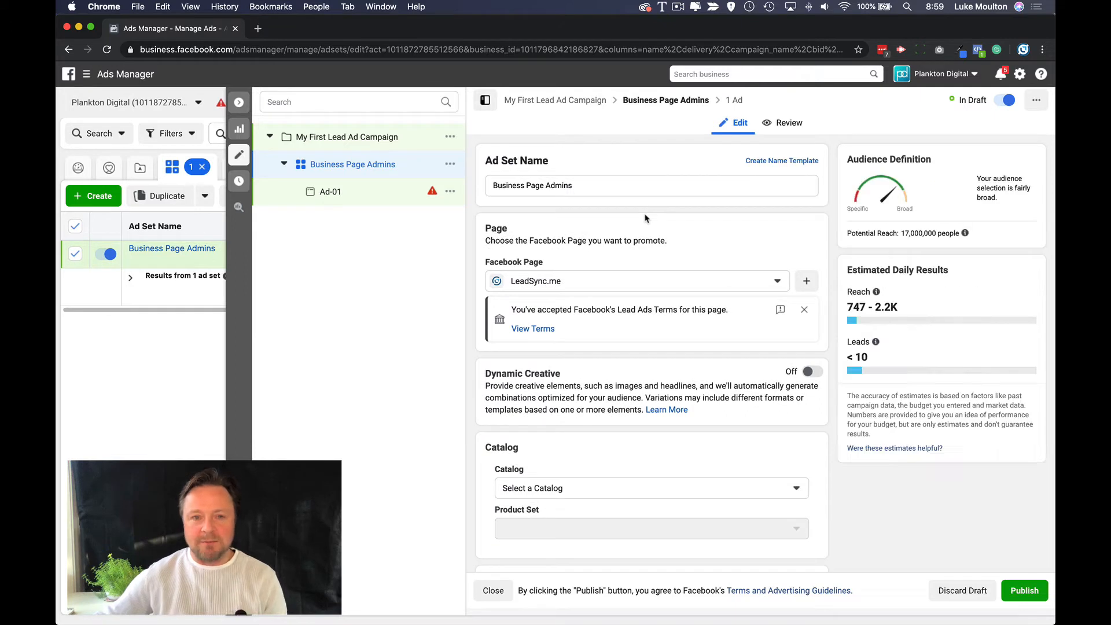
{"action": "scroll", "coordinate": [645, 218], "scroll_direction": "down", "scroll_amount": 5}
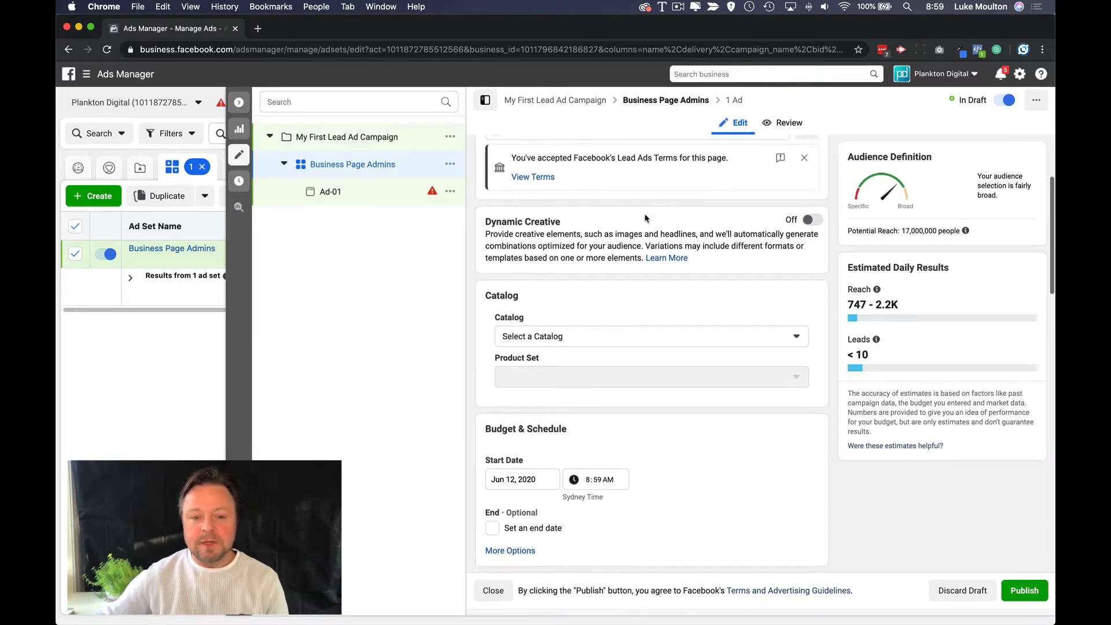
{"action": "scroll", "coordinate": [646, 218], "scroll_direction": "up", "scroll_amount": 3}
{"action": "scroll", "coordinate": [646, 218], "scroll_direction": "down", "scroll_amount": 5}
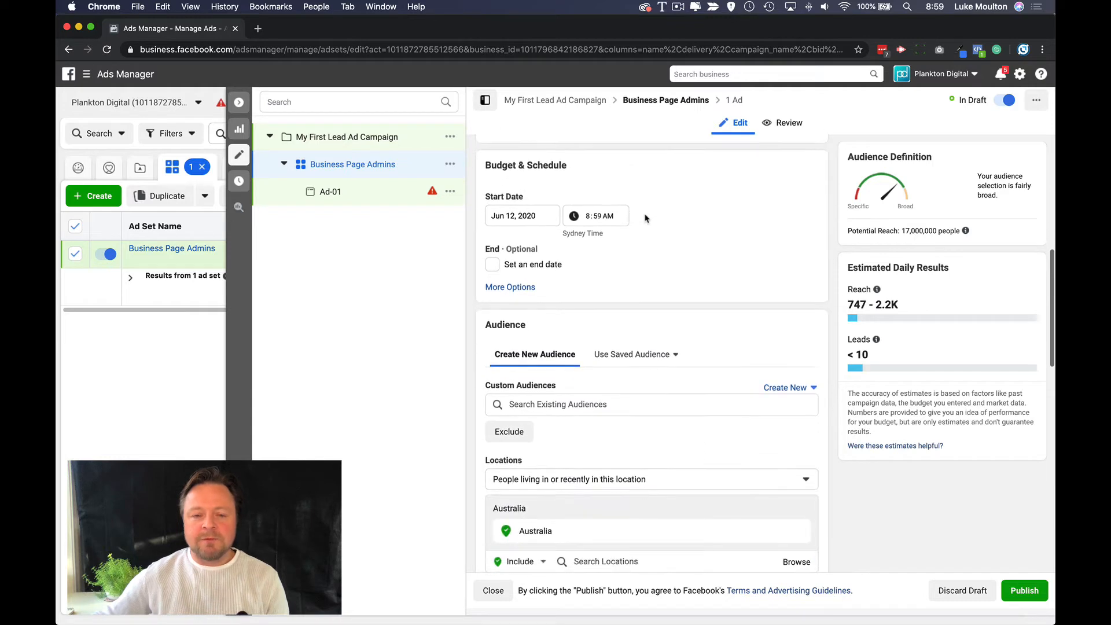
{"action": "left_click", "coordinate": [491, 264]}
{"action": "left_click", "coordinate": [524, 291]}
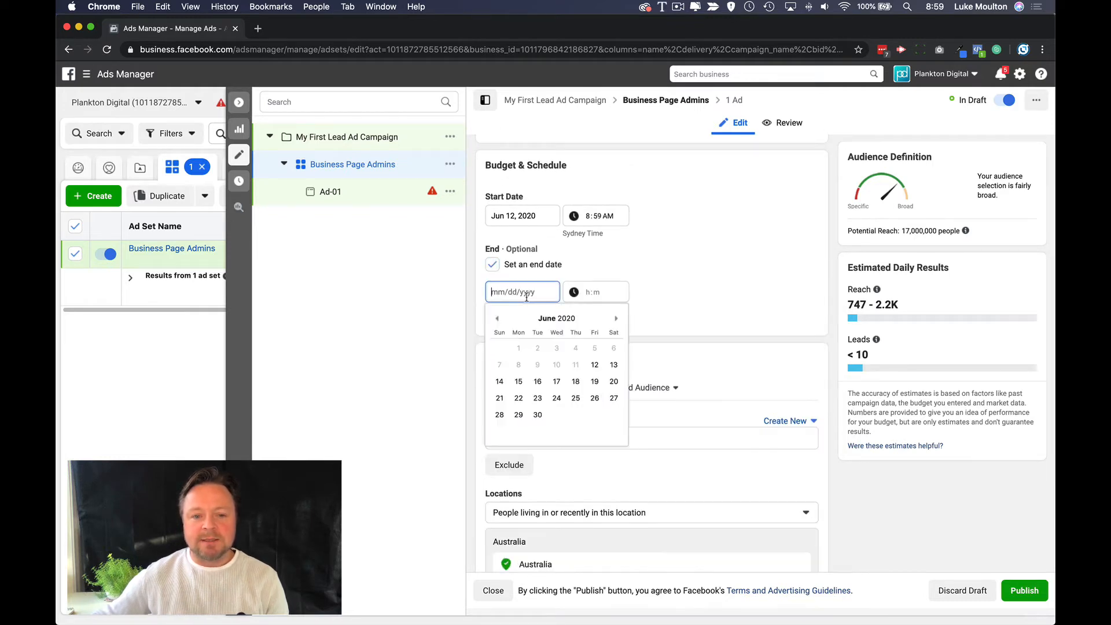
{"action": "left_click", "coordinate": [576, 381]}
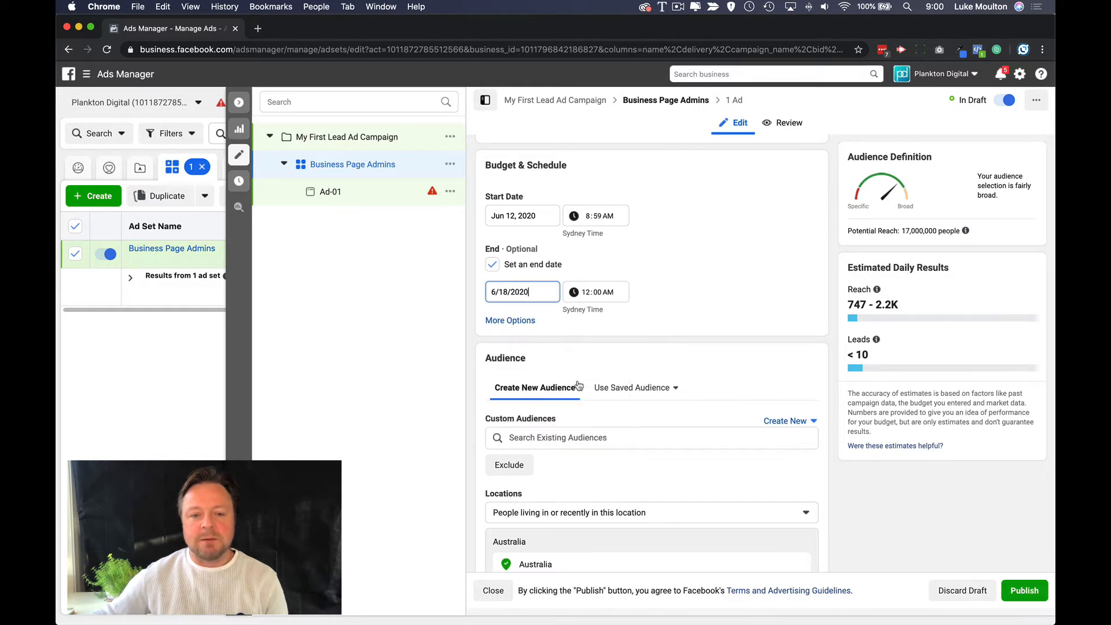
{"action": "left_click", "coordinate": [659, 318]}
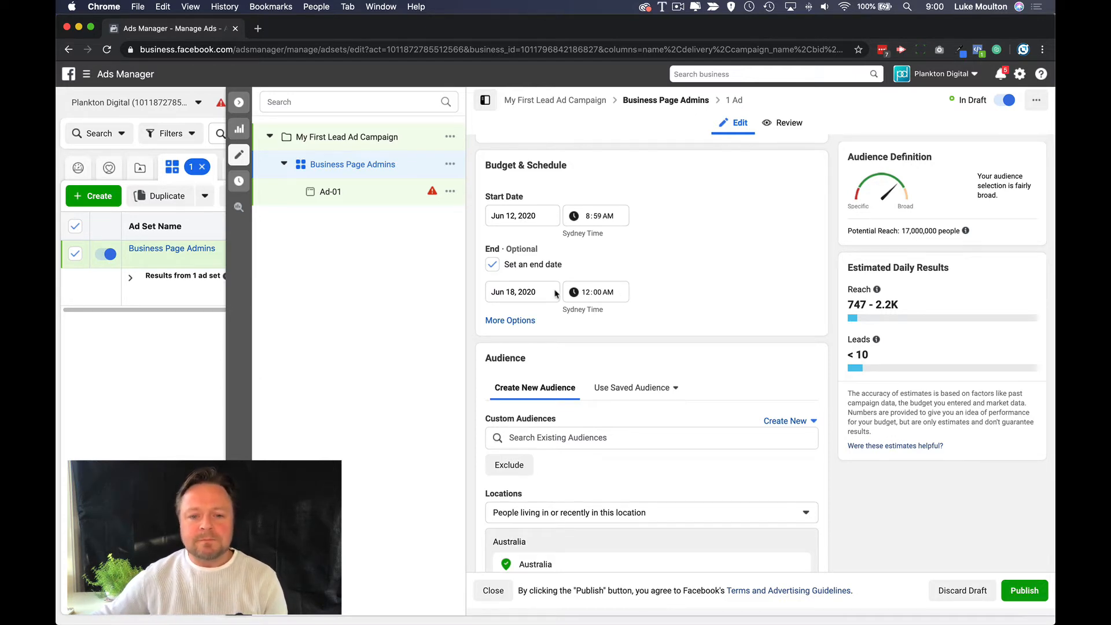
Step: Replace Australia with San Francisco, California, United States as the ad set audience's targeted location
{"action": "scroll", "coordinate": [625, 324], "scroll_direction": "down", "scroll_amount": 3}
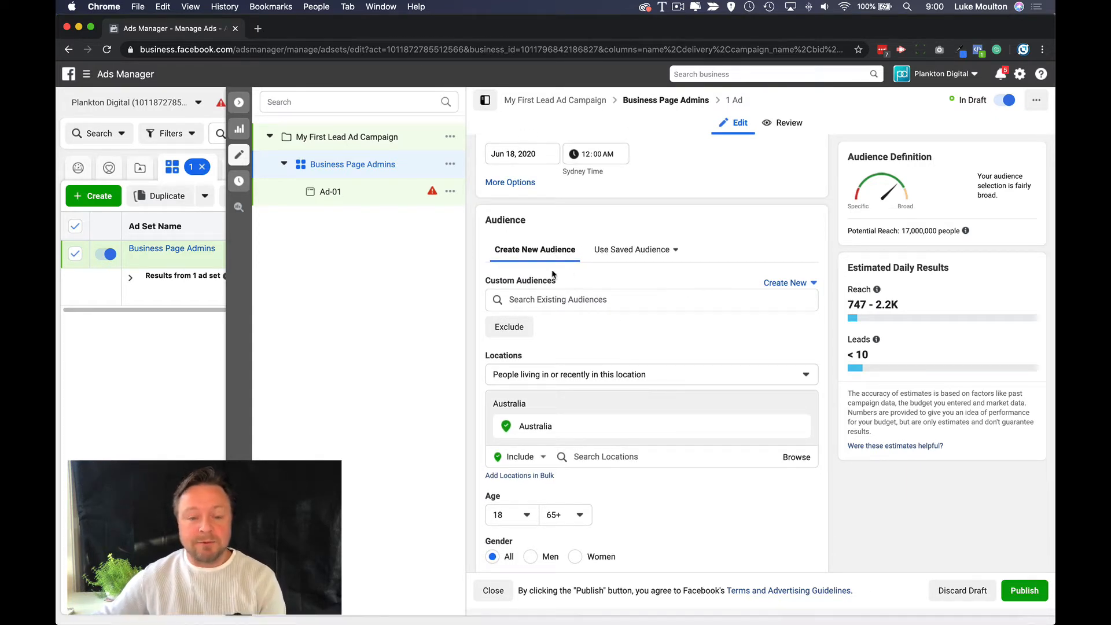
{"action": "scroll", "coordinate": [551, 269], "scroll_direction": "up", "scroll_amount": 3}
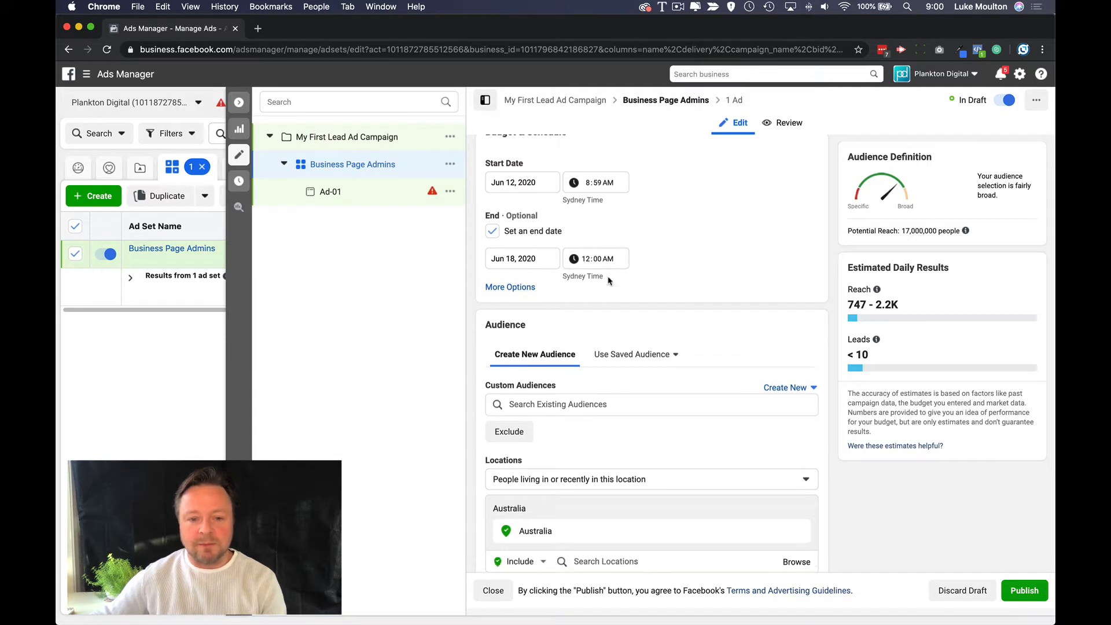
{"action": "scroll", "coordinate": [754, 363], "scroll_direction": "down", "scroll_amount": 2}
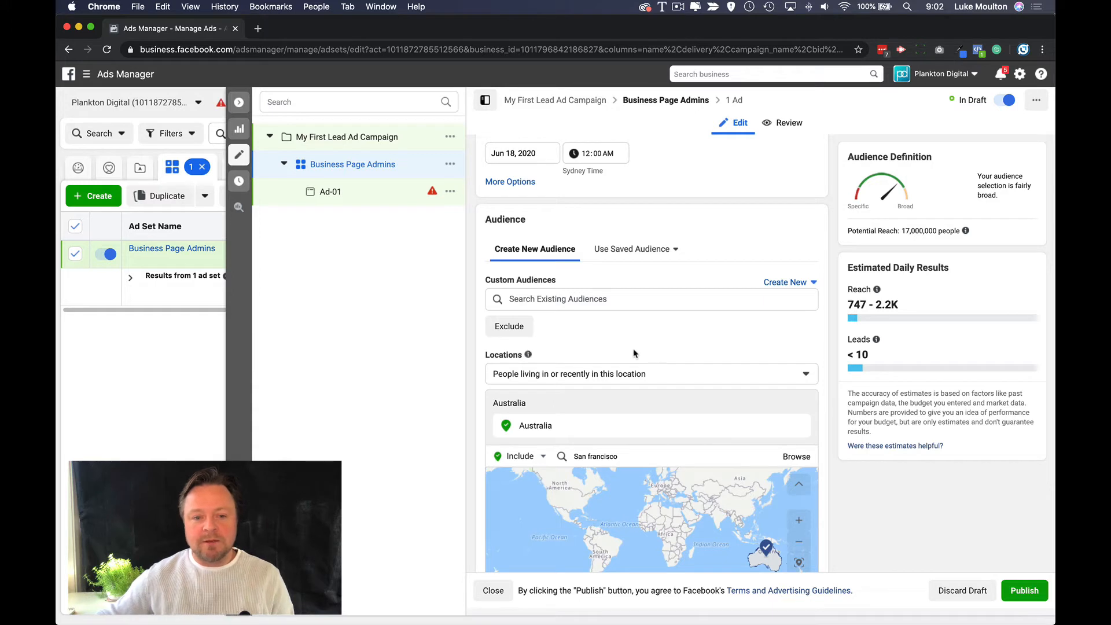
{"action": "scroll", "coordinate": [616, 396], "scroll_direction": "down", "scroll_amount": 2}
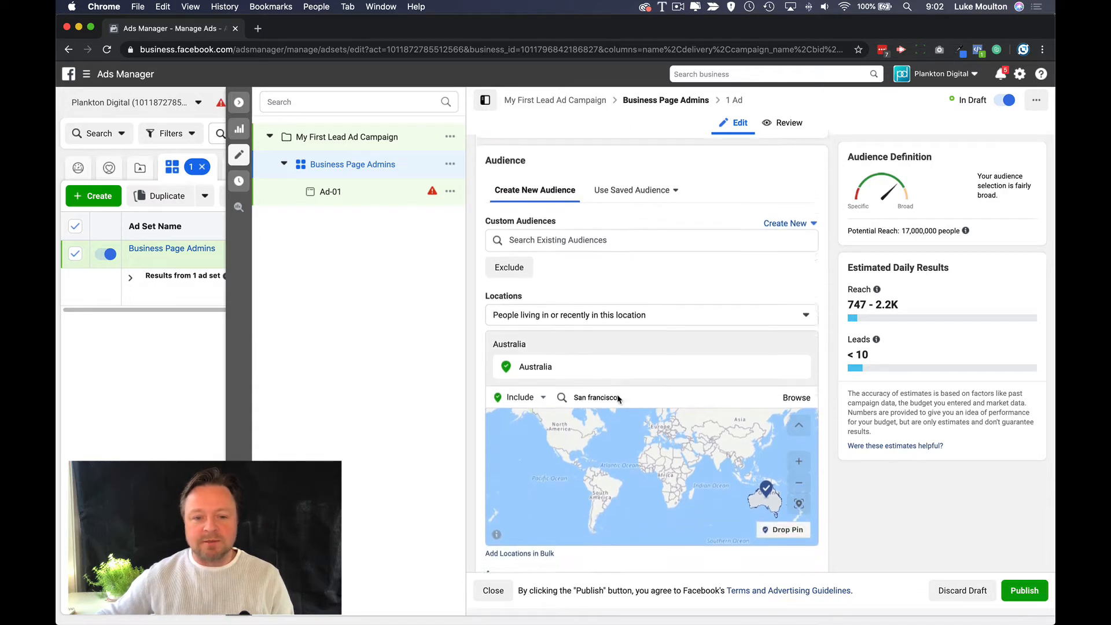
{"action": "scroll", "coordinate": [617, 398], "scroll_direction": "down", "scroll_amount": 1}
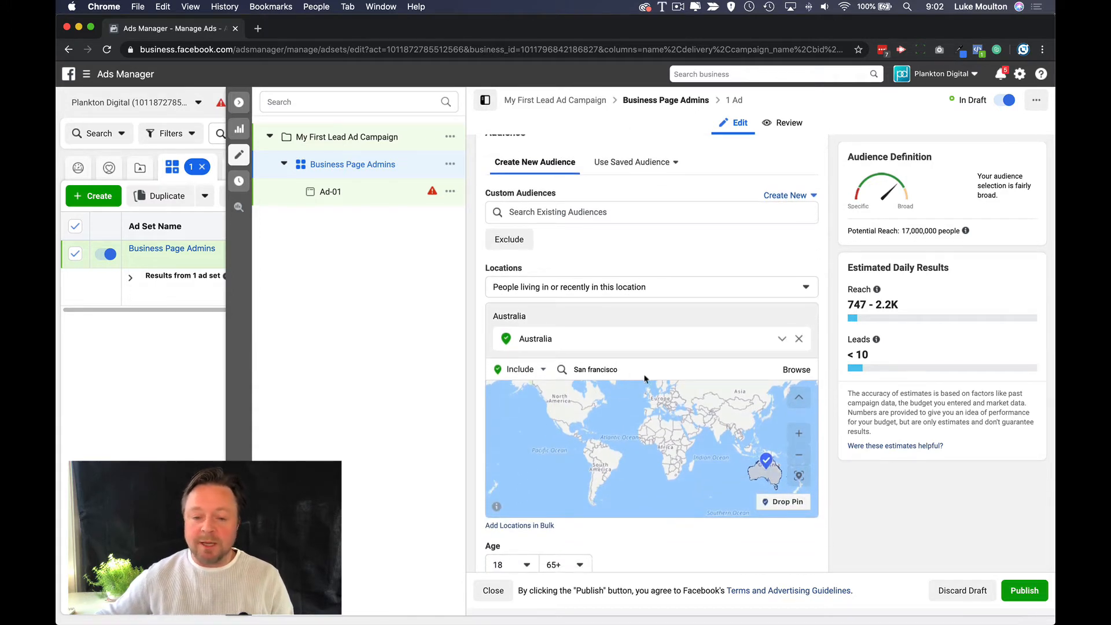
{"action": "left_click", "coordinate": [615, 371]}
{"action": "left_click", "coordinate": [627, 370]}
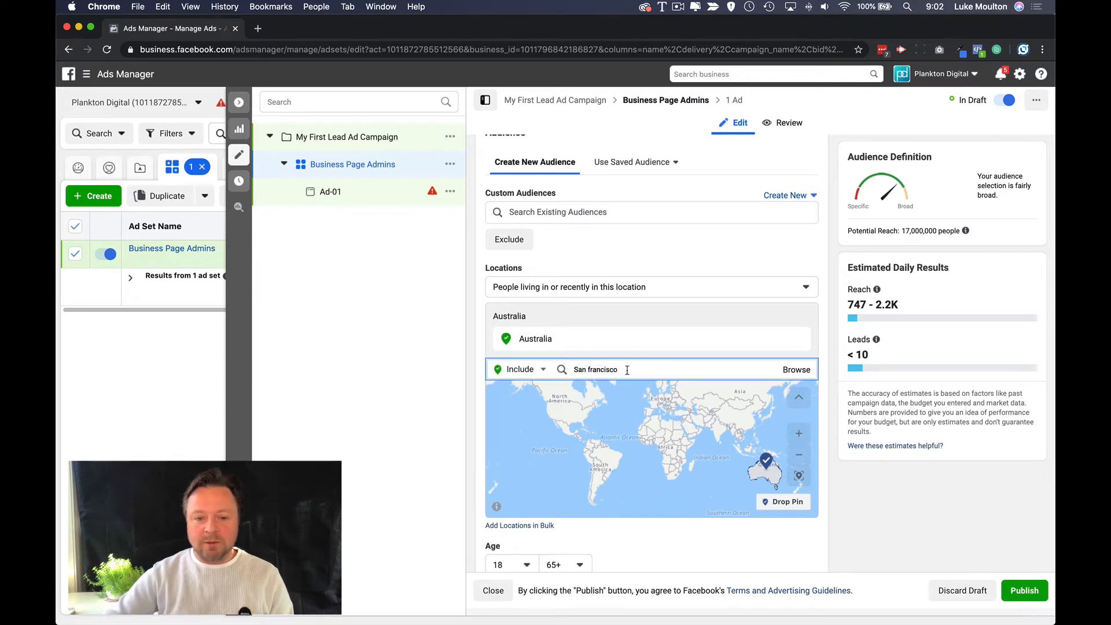
{"action": "type", "text": "o"}
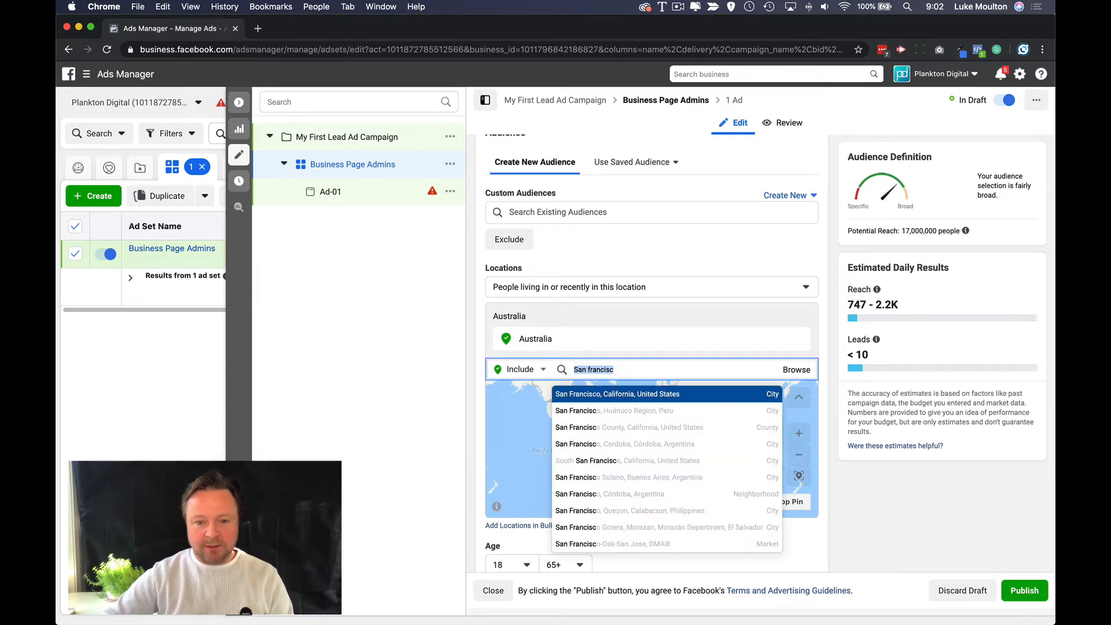
{"action": "left_click", "coordinate": [628, 399]}
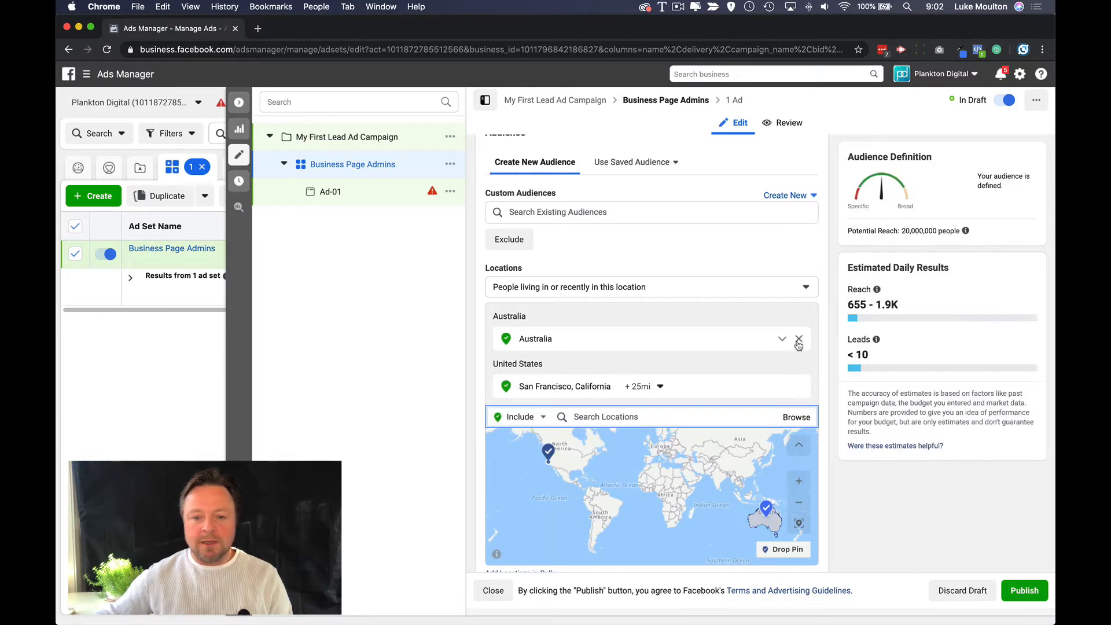
{"action": "left_click", "coordinate": [799, 339]}
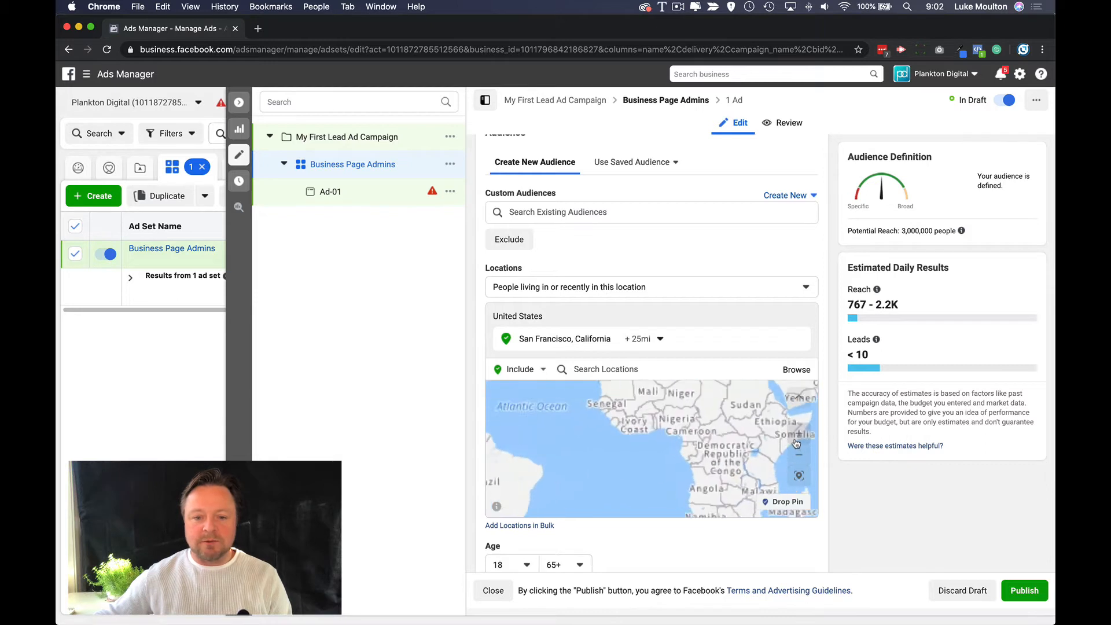
Step: Examine the area covered by the 25-mile radius around San Francisco on the location map
{"action": "left_click_drag", "start_coordinate": [595, 422], "coordinate": [654, 437]}
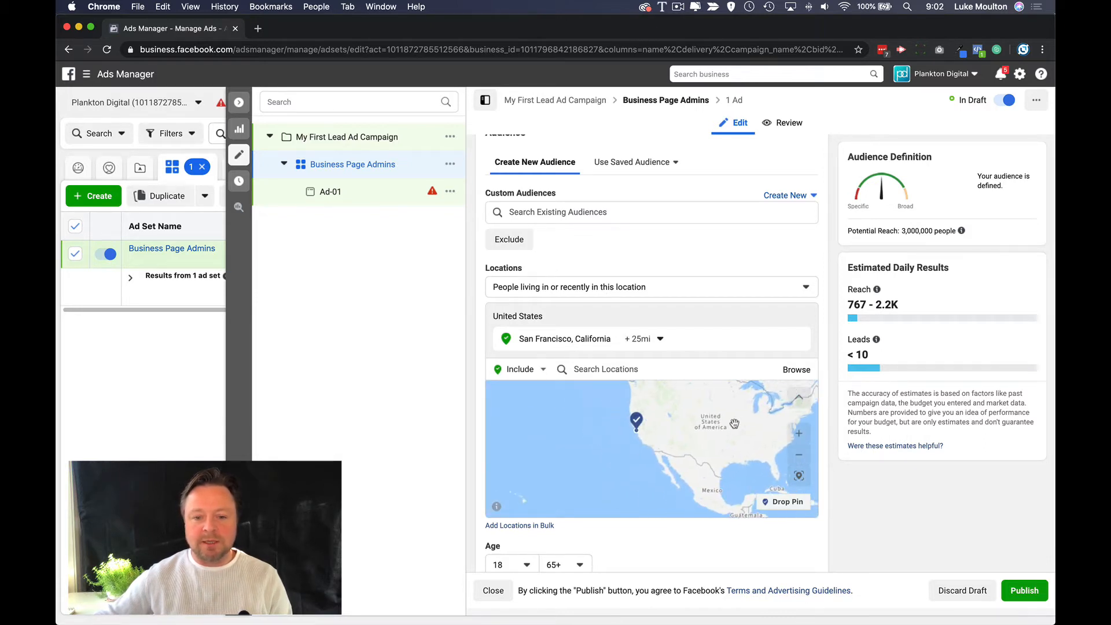
{"action": "left_click", "coordinate": [798, 434]}
{"action": "left_click", "coordinate": [799, 433]}
{"action": "left_click", "coordinate": [798, 434]}
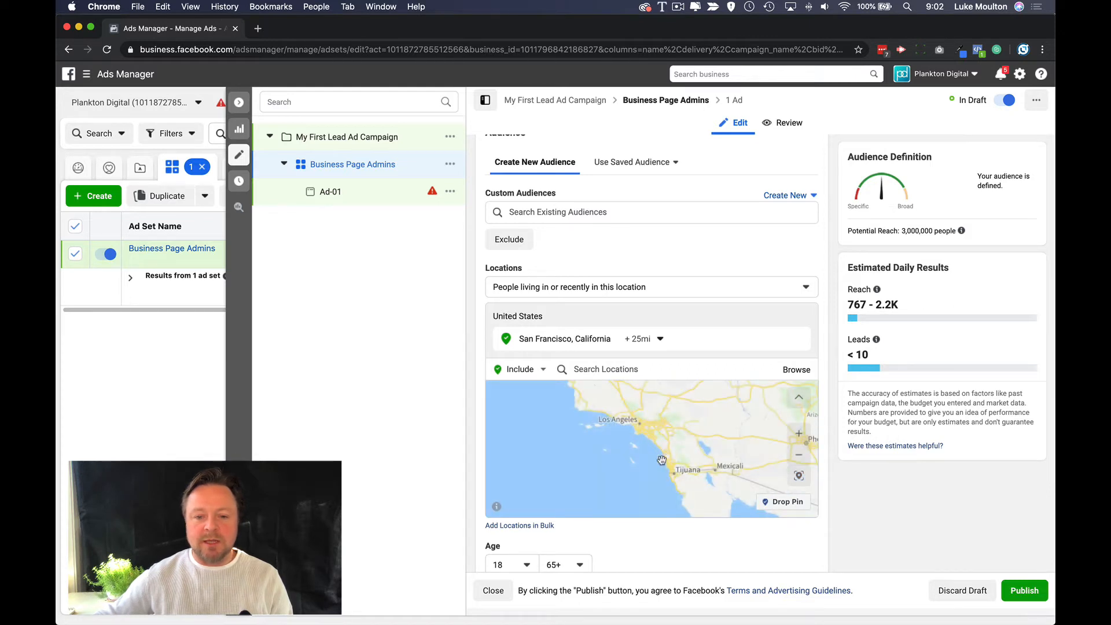
{"action": "left_click_drag", "start_coordinate": [608, 414], "coordinate": [644, 457]}
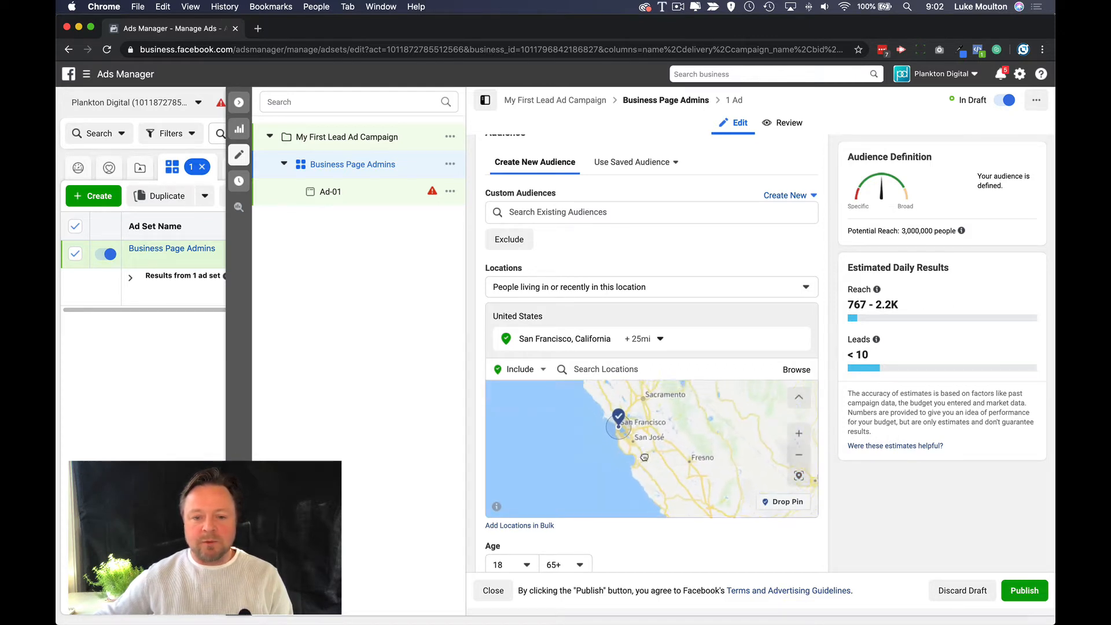
{"action": "left_click", "coordinate": [798, 434]}
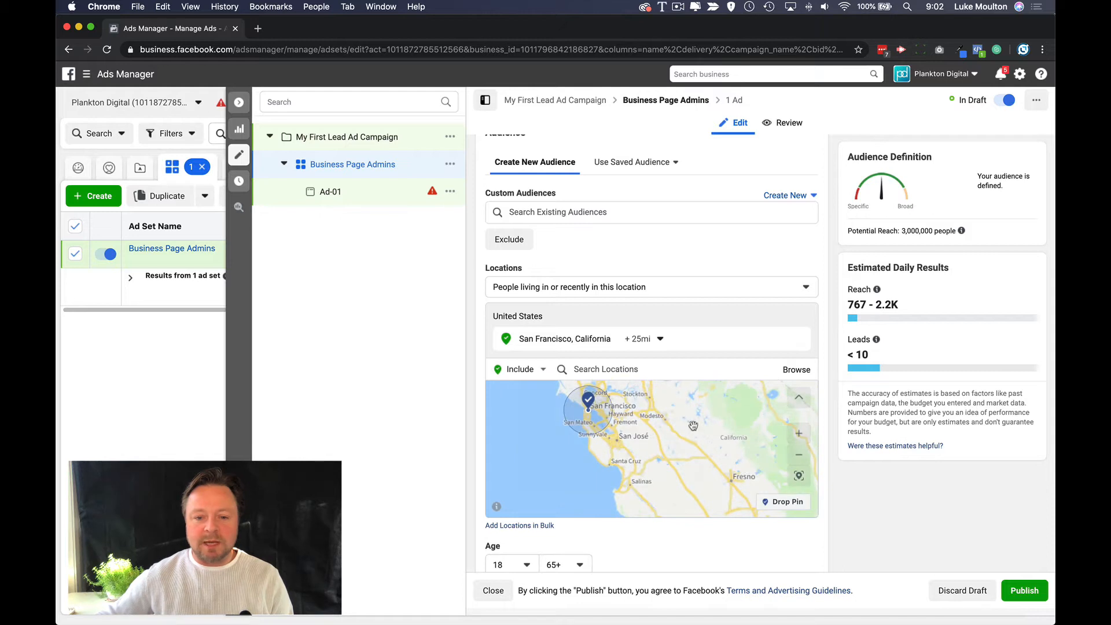
{"action": "left_click", "coordinate": [799, 433]}
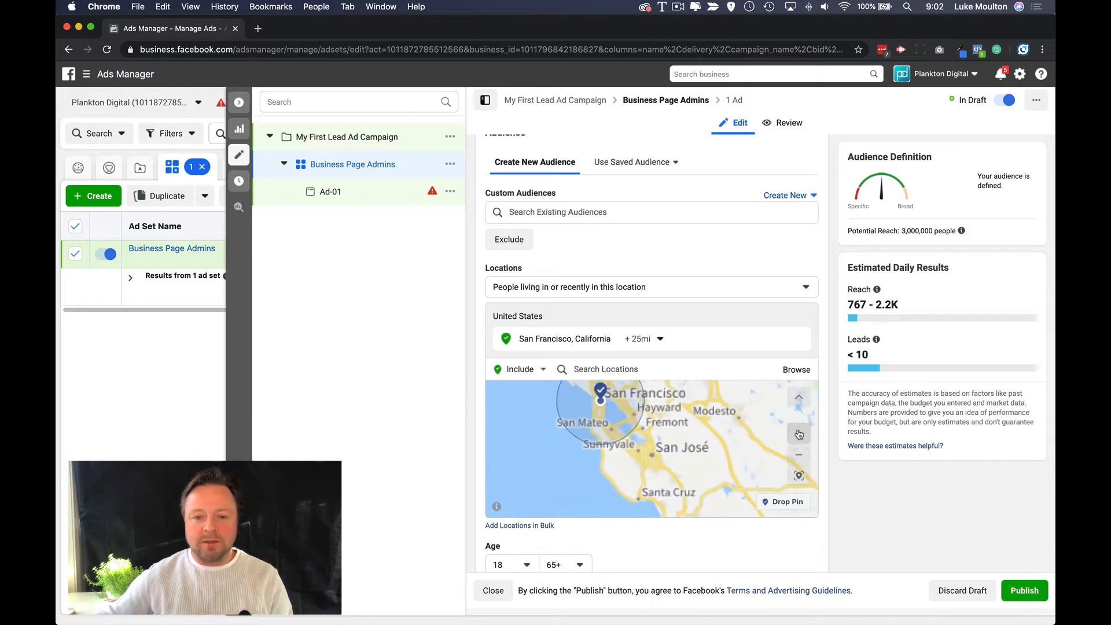
{"action": "left_click_drag", "start_coordinate": [691, 412], "coordinate": [699, 443]}
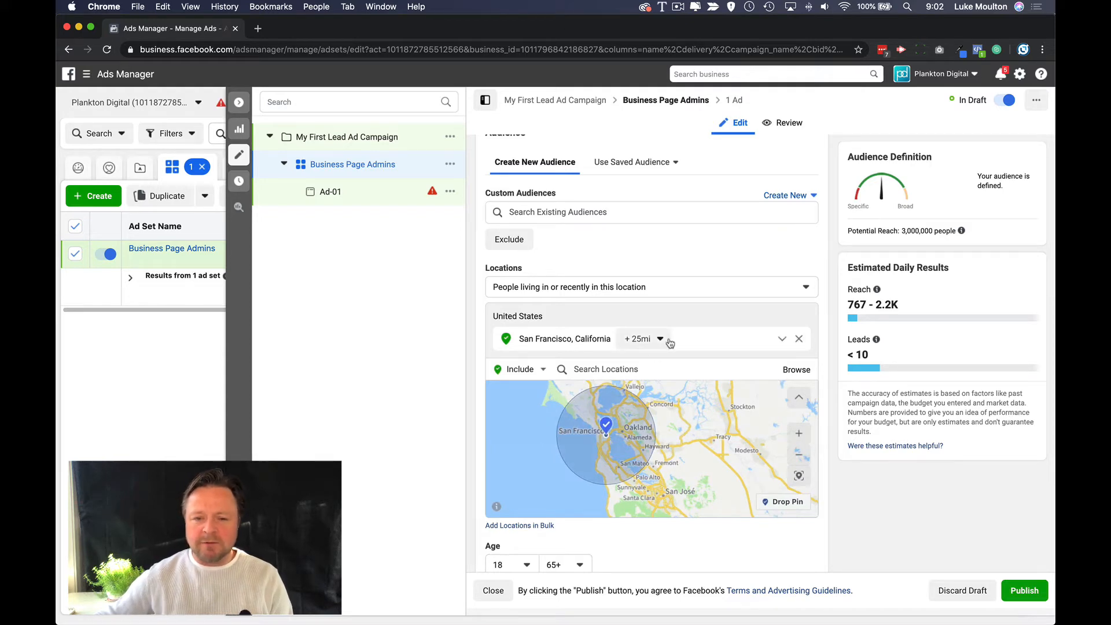
{"action": "scroll", "coordinate": [612, 407], "scroll_direction": "down", "scroll_amount": 4}
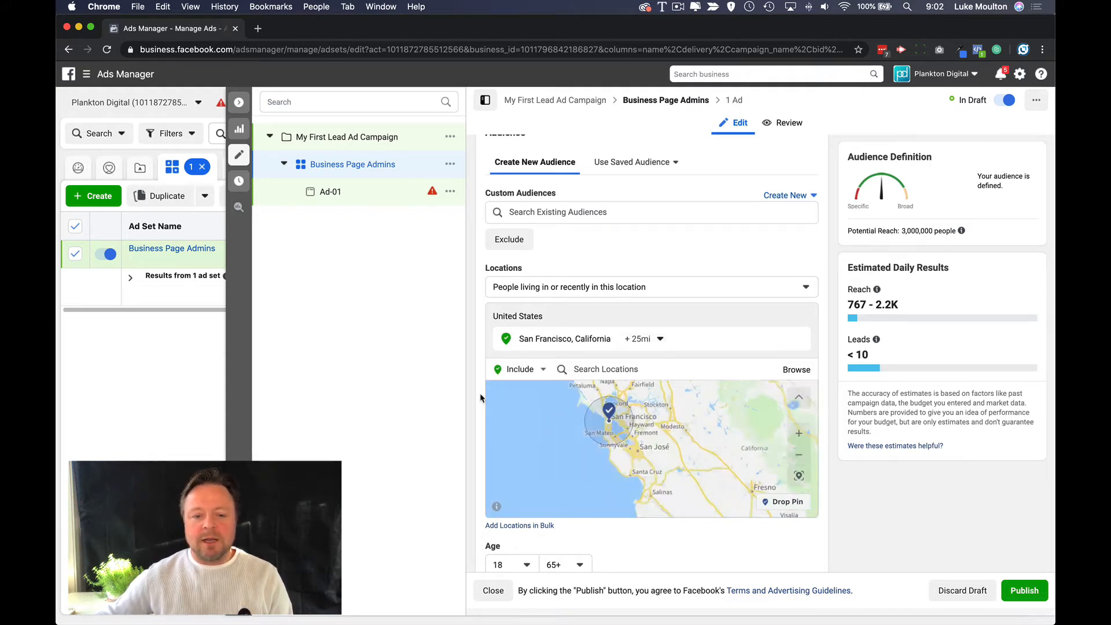
{"action": "scroll", "coordinate": [581, 416], "scroll_direction": "up", "scroll_amount": 2}
{"action": "left_click_drag", "start_coordinate": [581, 415], "coordinate": [665, 438]}
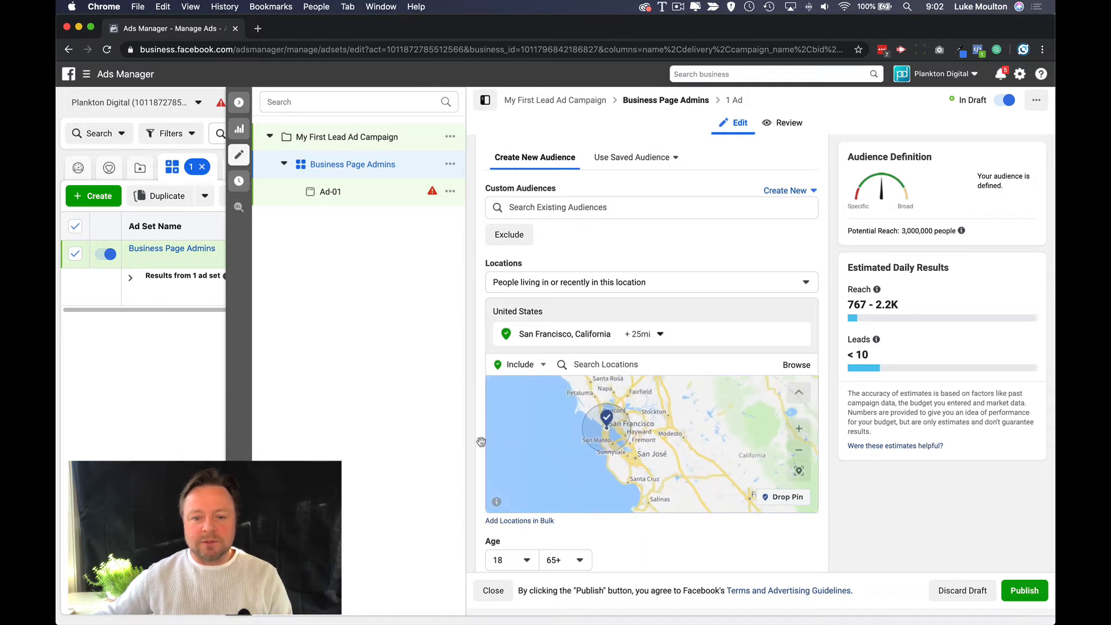
{"action": "scroll", "coordinate": [390, 428], "scroll_direction": "down", "scroll_amount": 1}
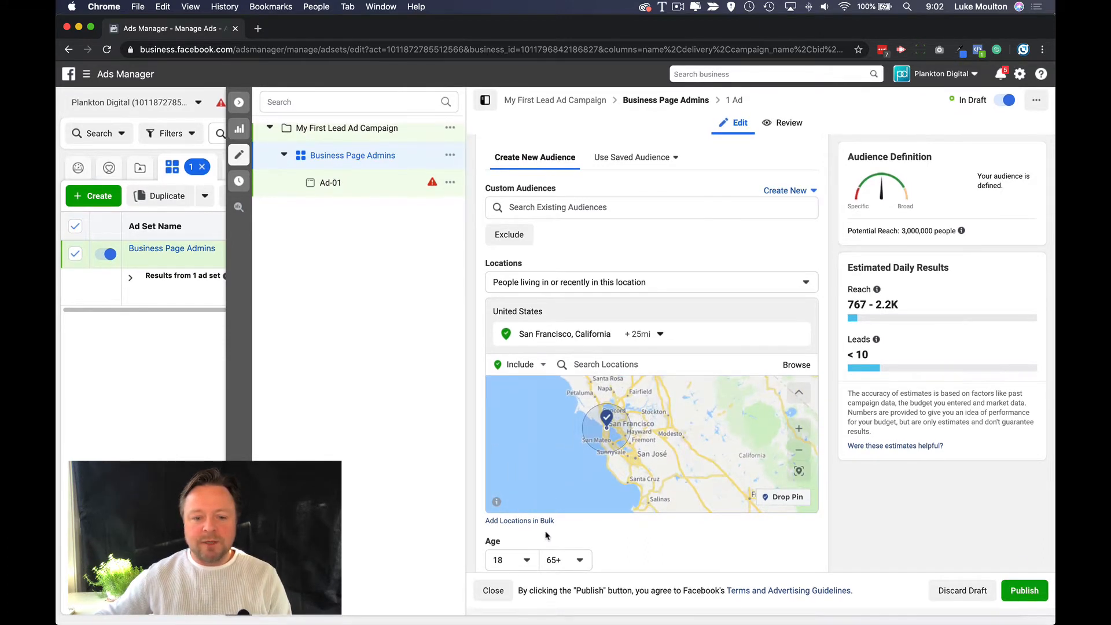
Step: Set the audience's minimum age to 25
{"action": "scroll", "coordinate": [565, 457], "scroll_direction": "down", "scroll_amount": 5}
{"action": "left_click", "coordinate": [527, 363]}
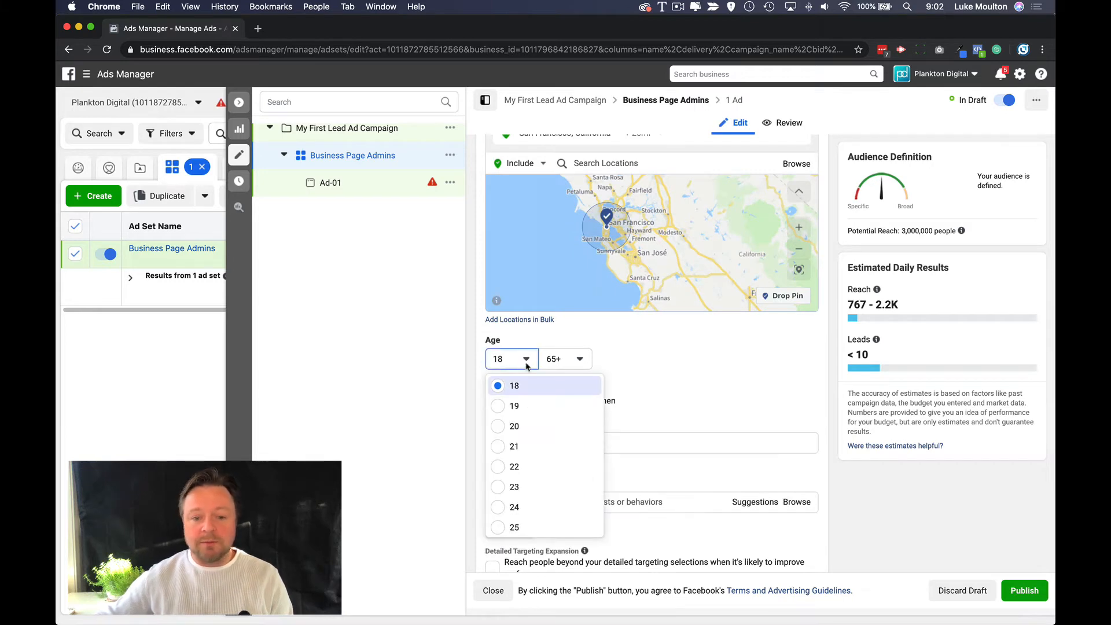
{"action": "scroll", "coordinate": [531, 480], "scroll_direction": "down", "scroll_amount": 2}
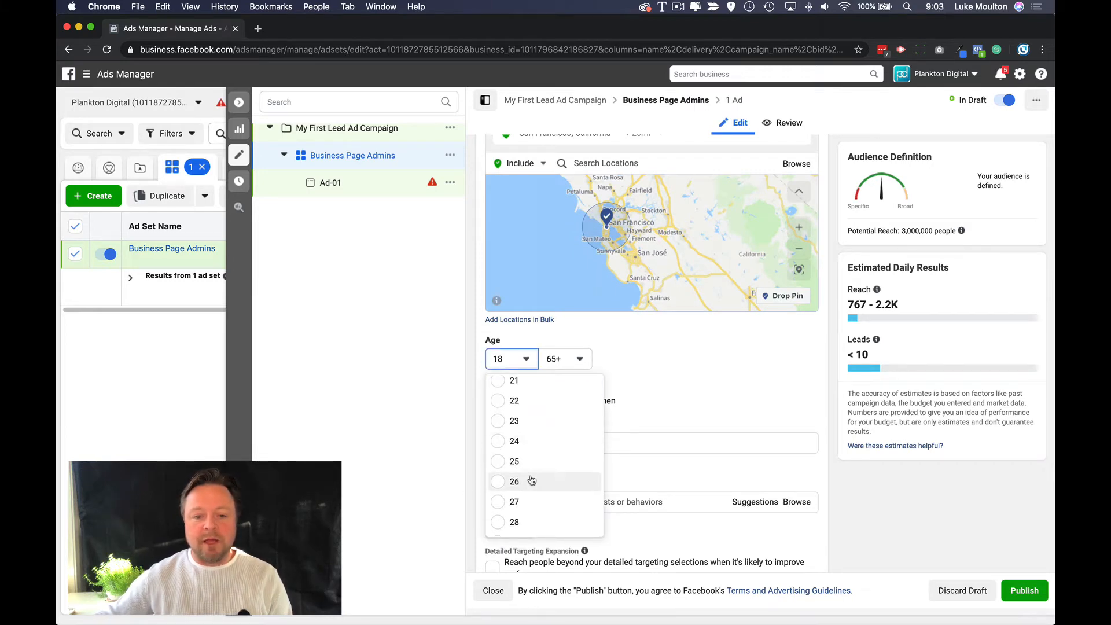
{"action": "left_click", "coordinate": [501, 463]}
Step: Set the audience's age range to 35–54 and check the potential reach
{"action": "left_click", "coordinate": [526, 363]}
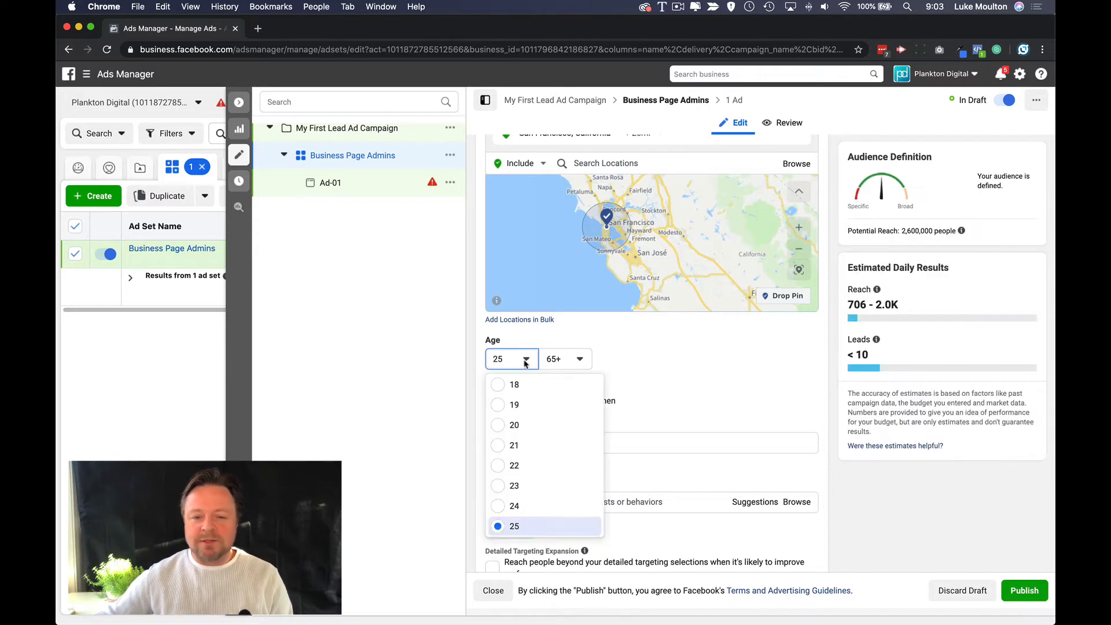
{"action": "scroll", "coordinate": [535, 462], "scroll_direction": "down", "scroll_amount": 4}
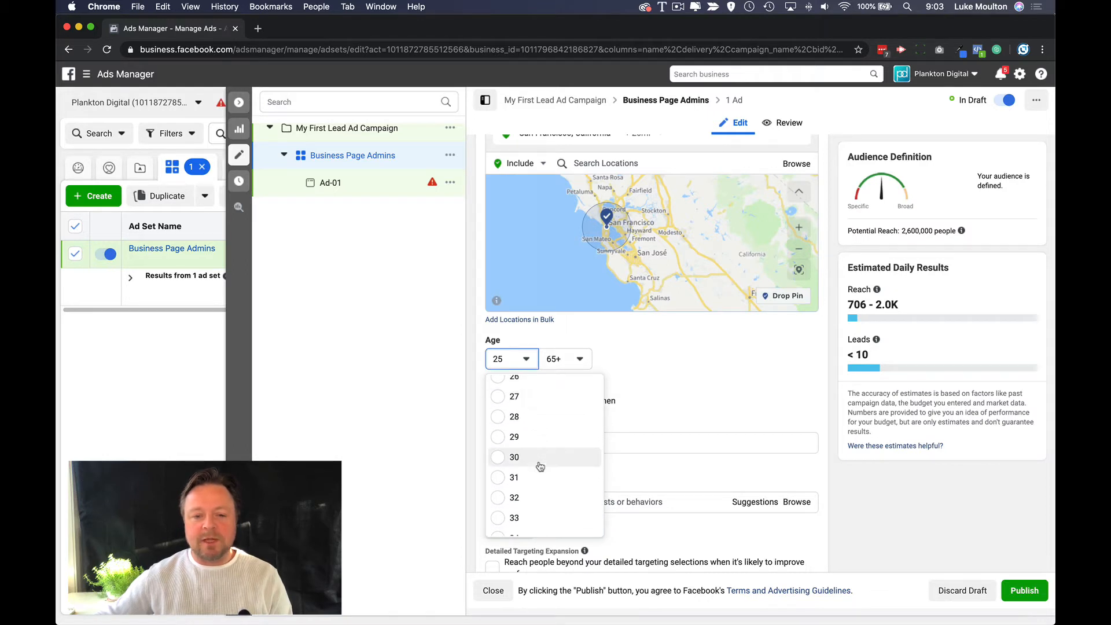
{"action": "scroll", "coordinate": [540, 466], "scroll_direction": "down", "scroll_amount": 2}
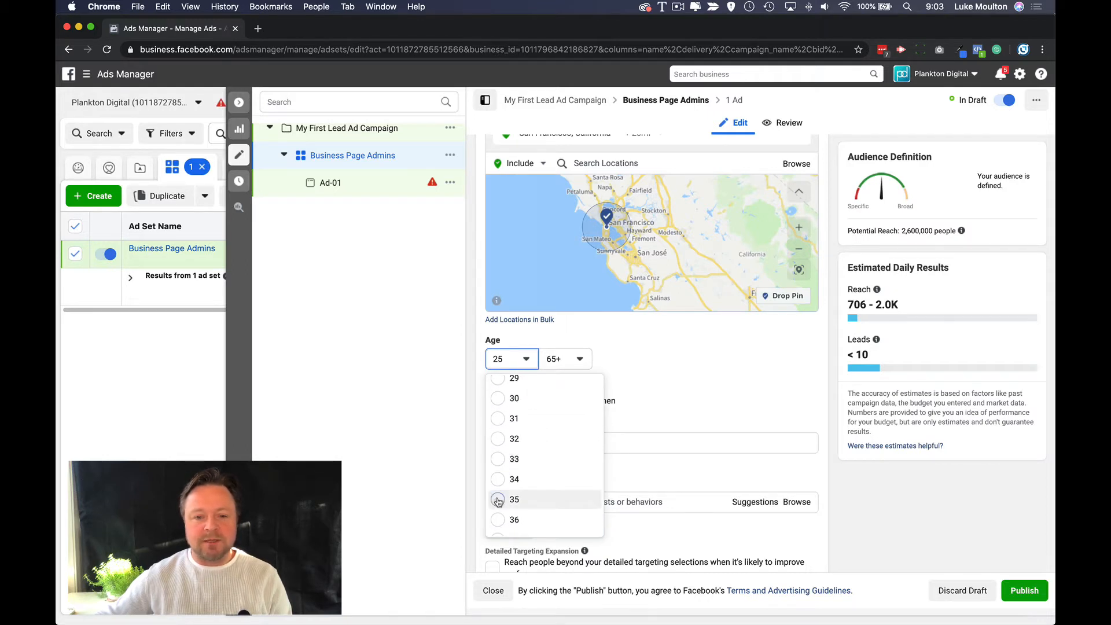
{"action": "left_click", "coordinate": [499, 501]}
{"action": "left_click", "coordinate": [578, 362]}
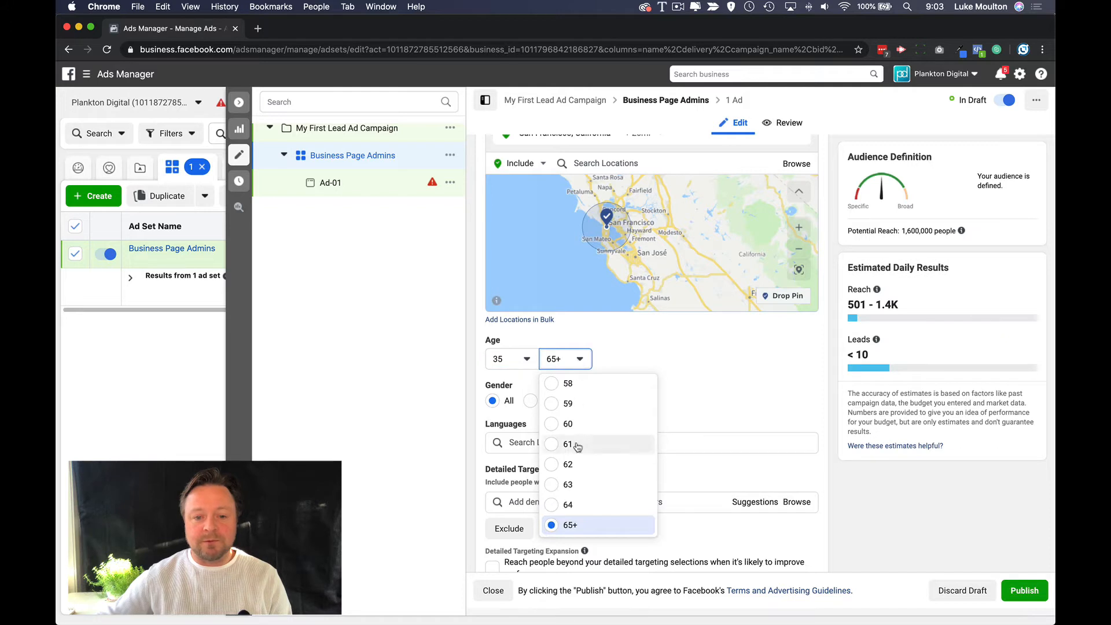
{"action": "scroll", "coordinate": [578, 446], "scroll_direction": "up", "scroll_amount": 3}
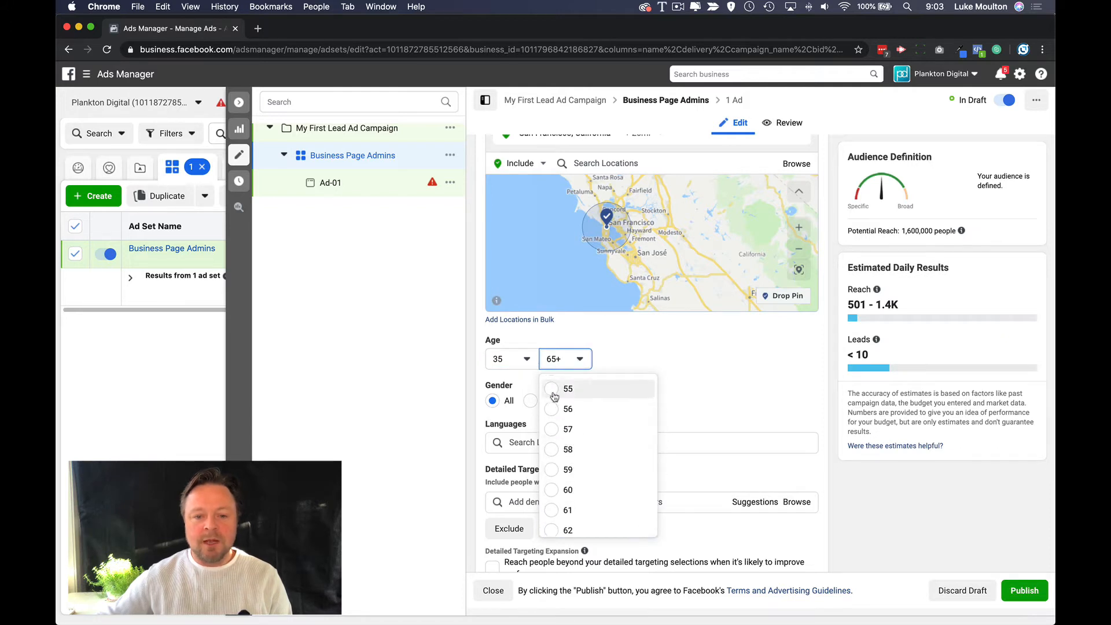
{"action": "scroll", "coordinate": [554, 396], "scroll_direction": "up", "scroll_amount": 2}
{"action": "left_click", "coordinate": [556, 390]}
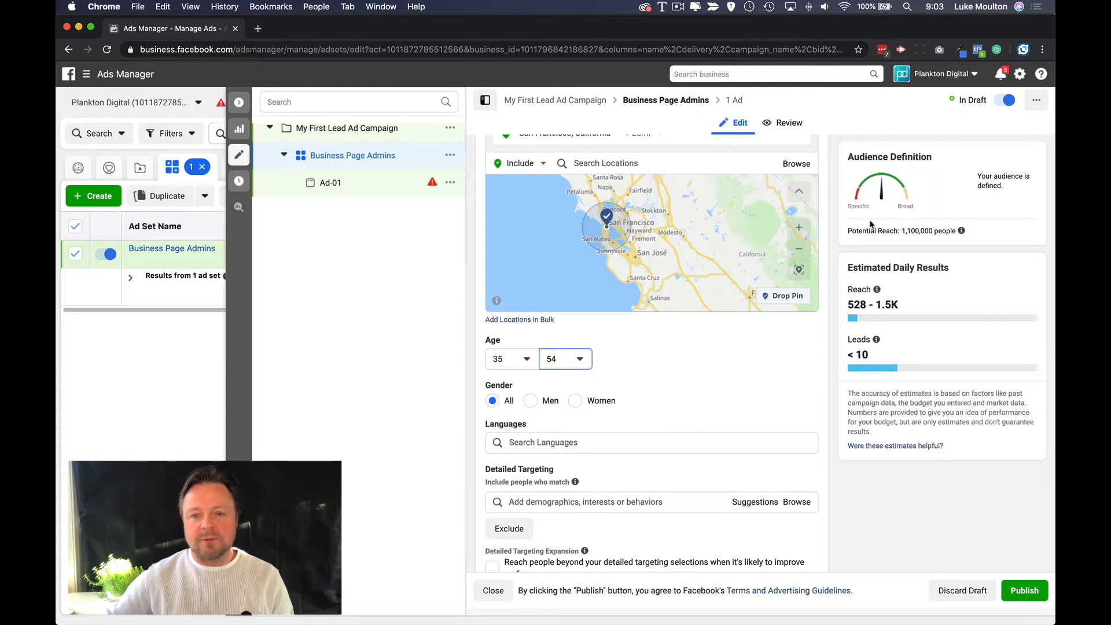
{"action": "left_click_drag", "start_coordinate": [897, 232], "coordinate": [944, 233]}
{"action": "left_click", "coordinate": [732, 364]}
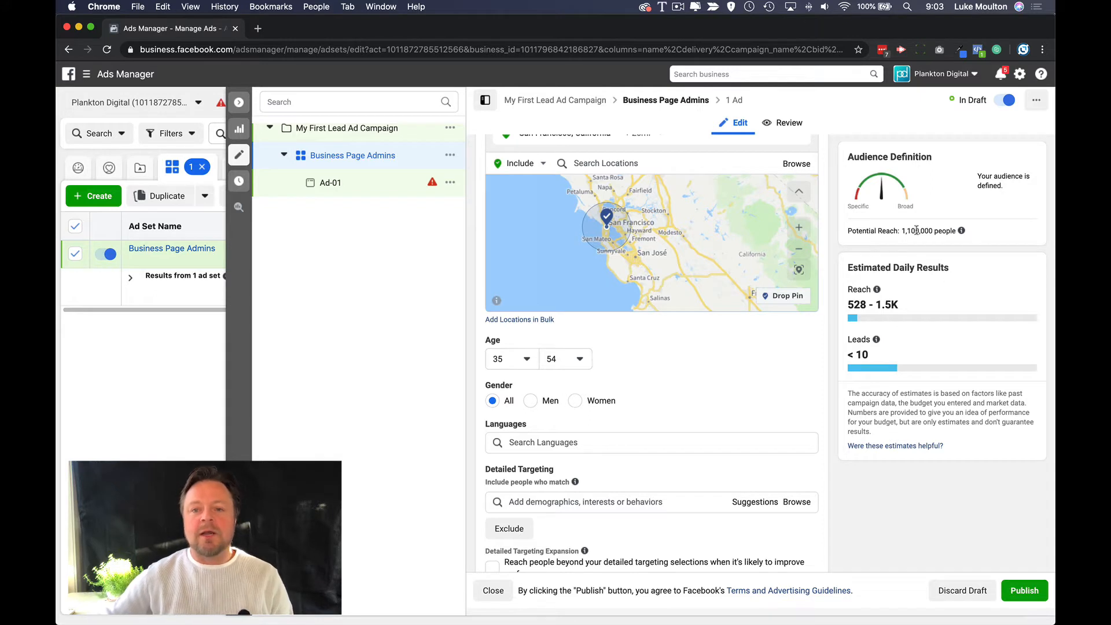
Step: Add the "Business page admins" behavior to the audience's detailed targeting
{"action": "scroll", "coordinate": [740, 330], "scroll_direction": "down", "scroll_amount": 3}
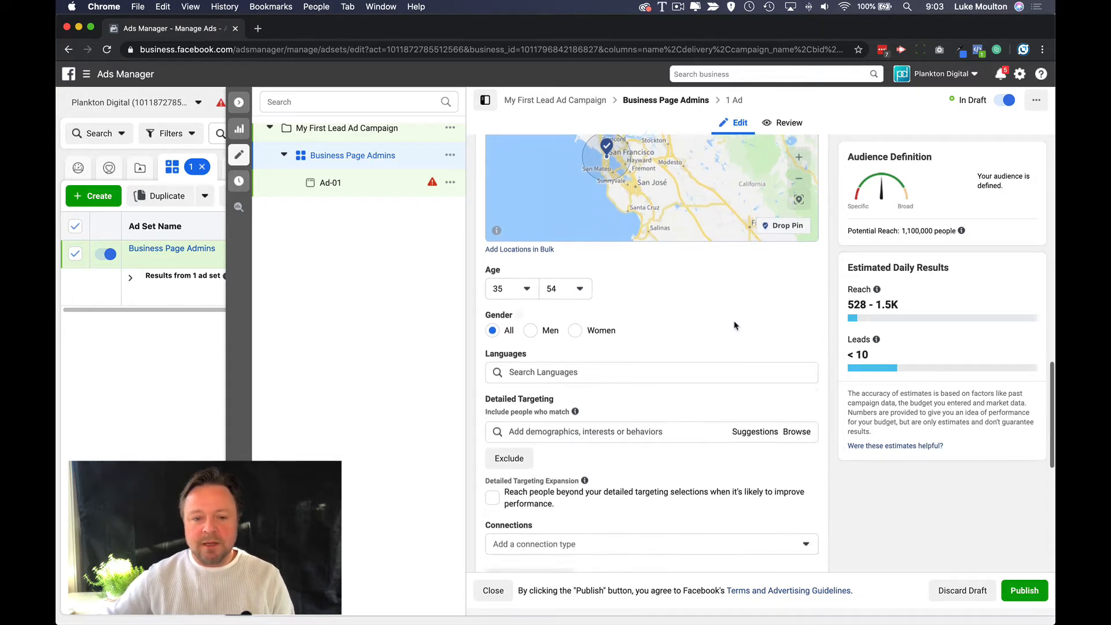
{"action": "scroll", "coordinate": [735, 326], "scroll_direction": "down", "scroll_amount": 3}
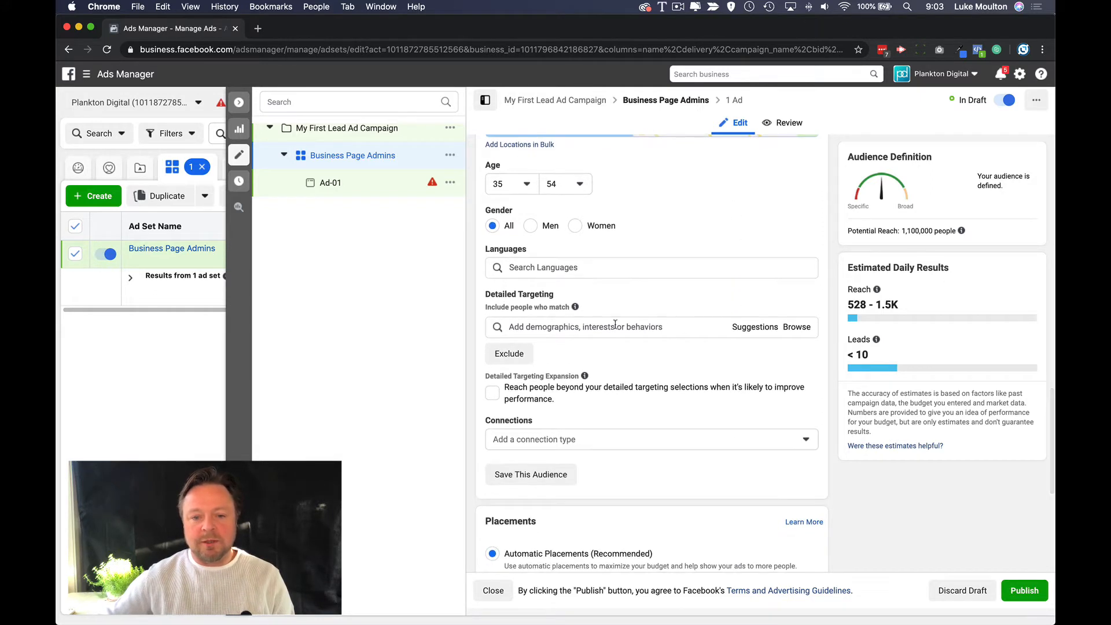
{"action": "left_click", "coordinate": [542, 324]}
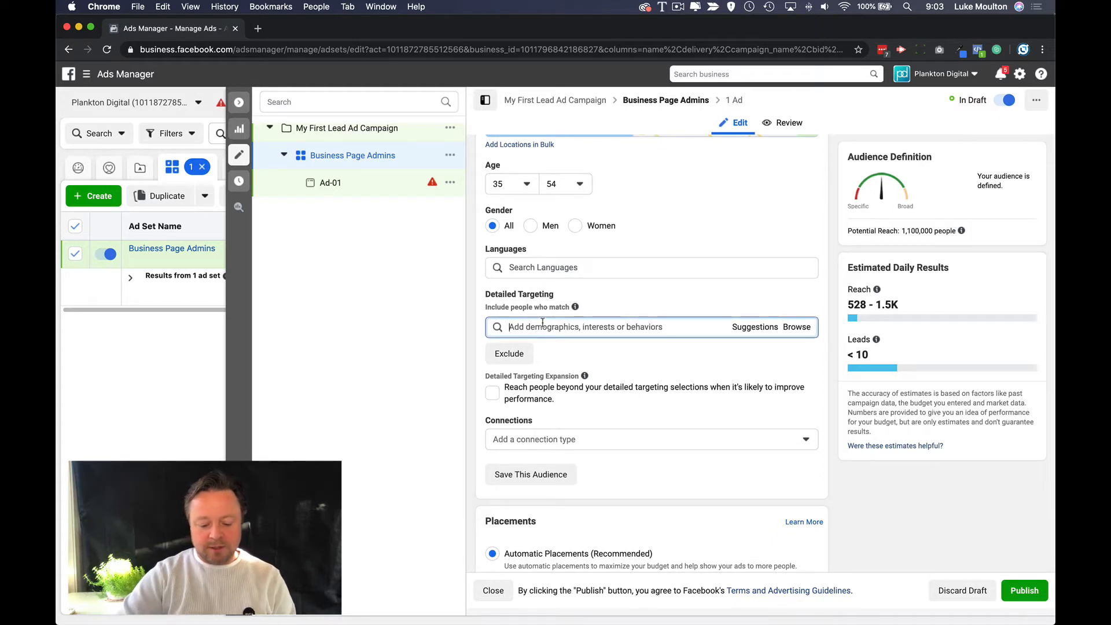
{"action": "type", "text": "Business"}
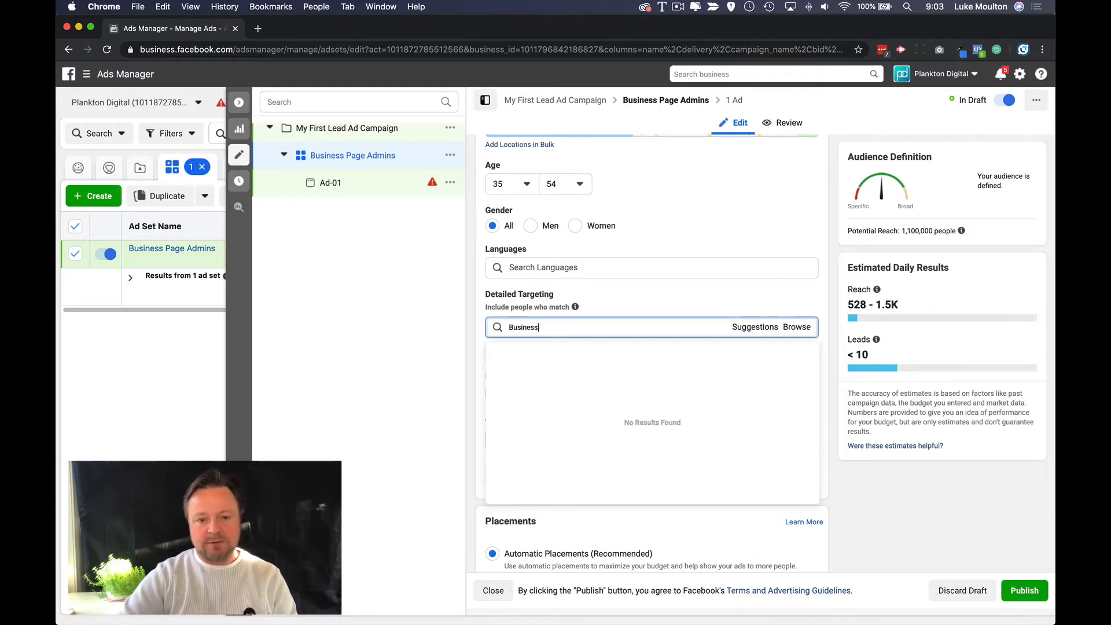
{"action": "type", "text": " Page Ad"}
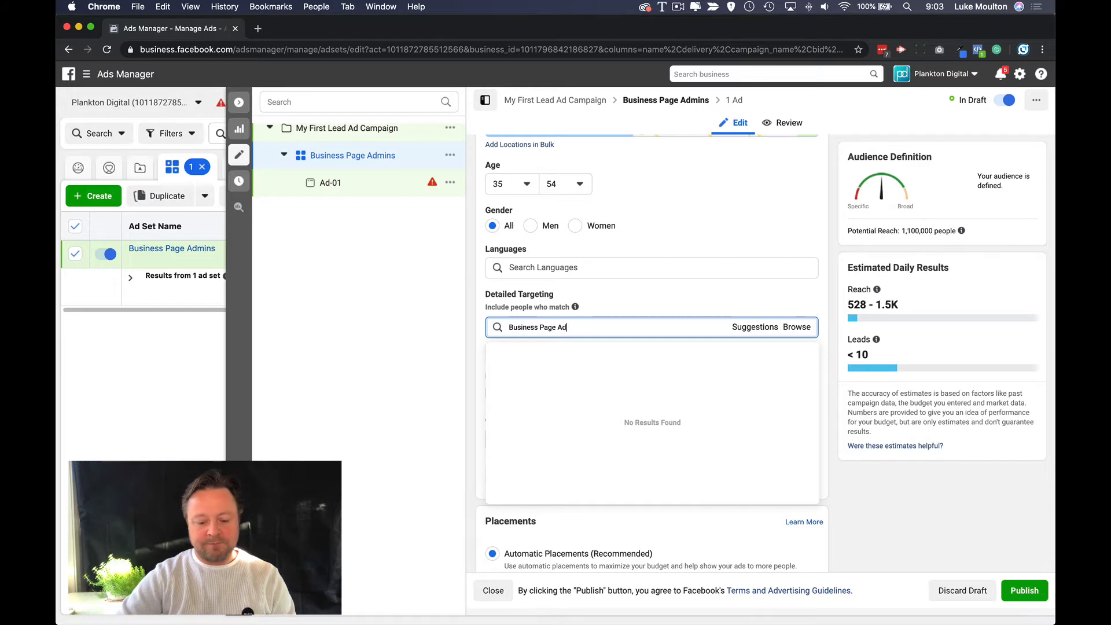
{"action": "type", "text": "min"}
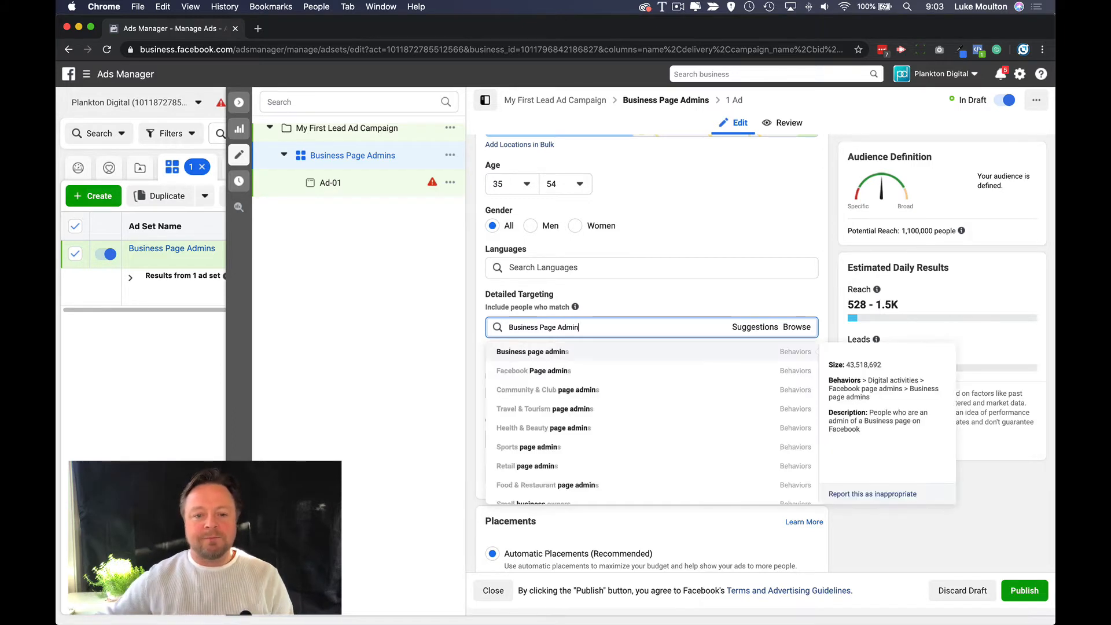
{"action": "left_click", "coordinate": [537, 353]}
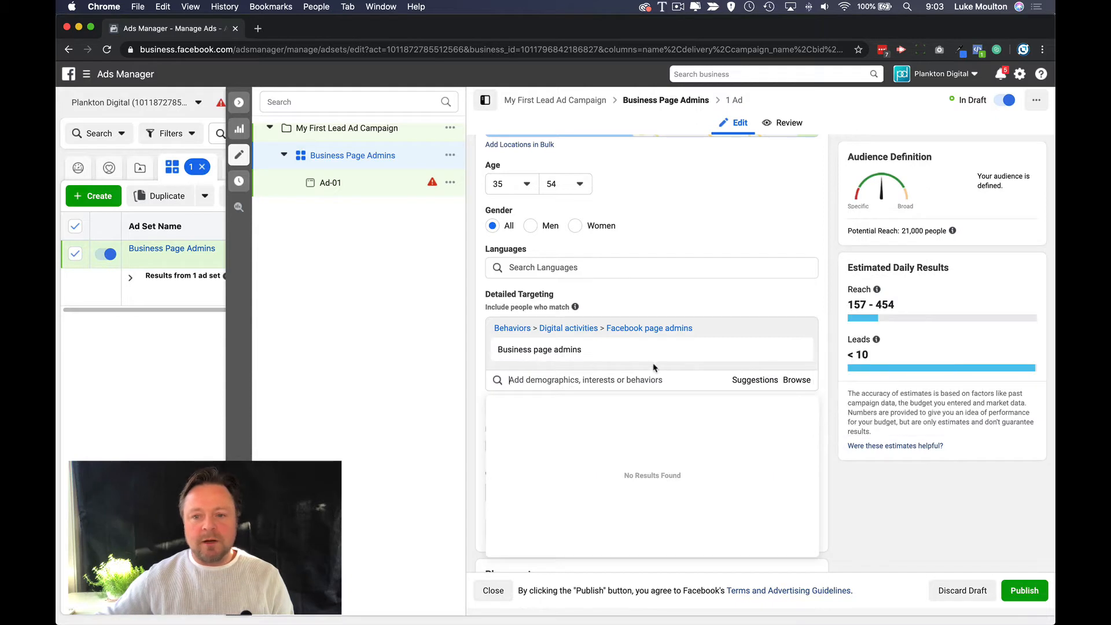
{"action": "mouse_move", "coordinate": [624, 360]}
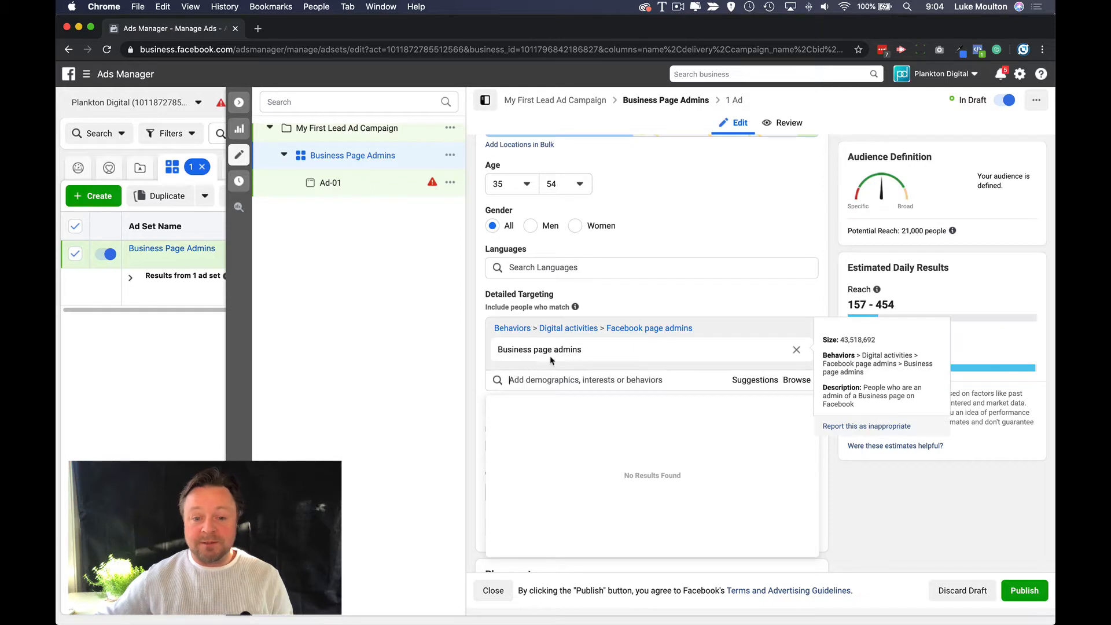
Step: Check the potential reach and location targeting options, keeping "People living in or recently in this location" selected
{"action": "left_click", "coordinate": [901, 234]}
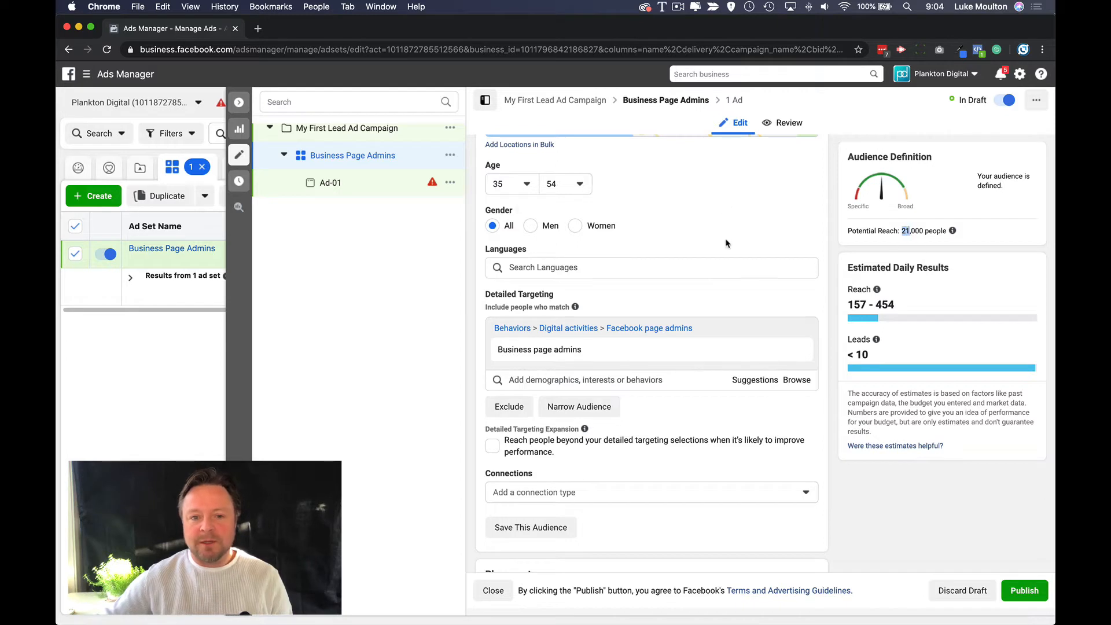
{"action": "scroll", "coordinate": [726, 241], "scroll_direction": "up", "scroll_amount": 5}
{"action": "scroll", "coordinate": [689, 299], "scroll_direction": "up", "scroll_amount": 2}
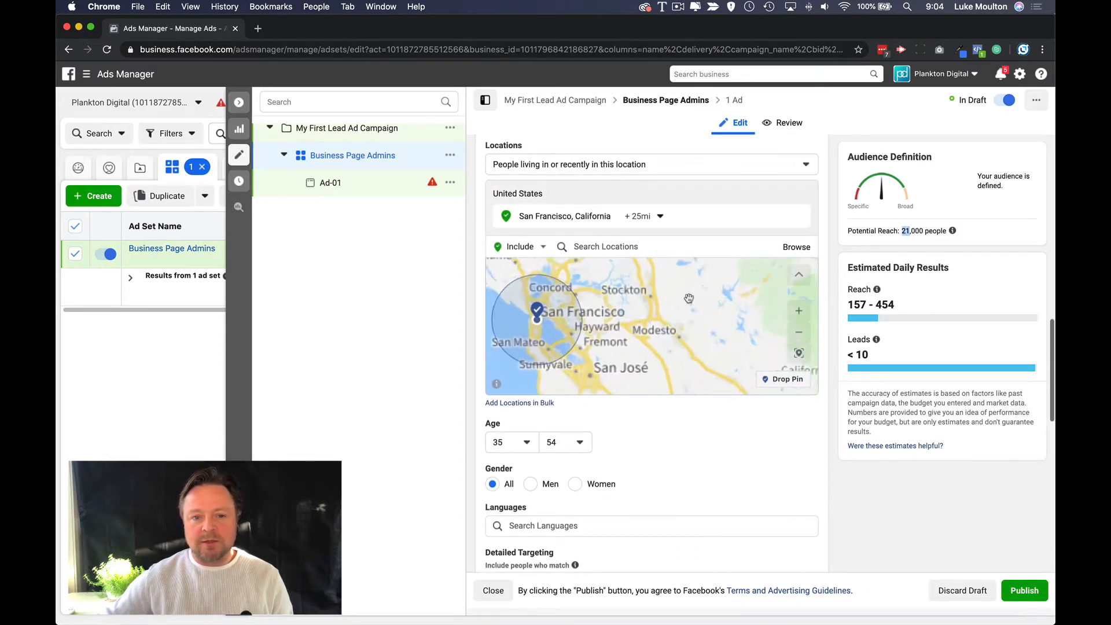
{"action": "scroll", "coordinate": [688, 299], "scroll_direction": "down", "scroll_amount": 2}
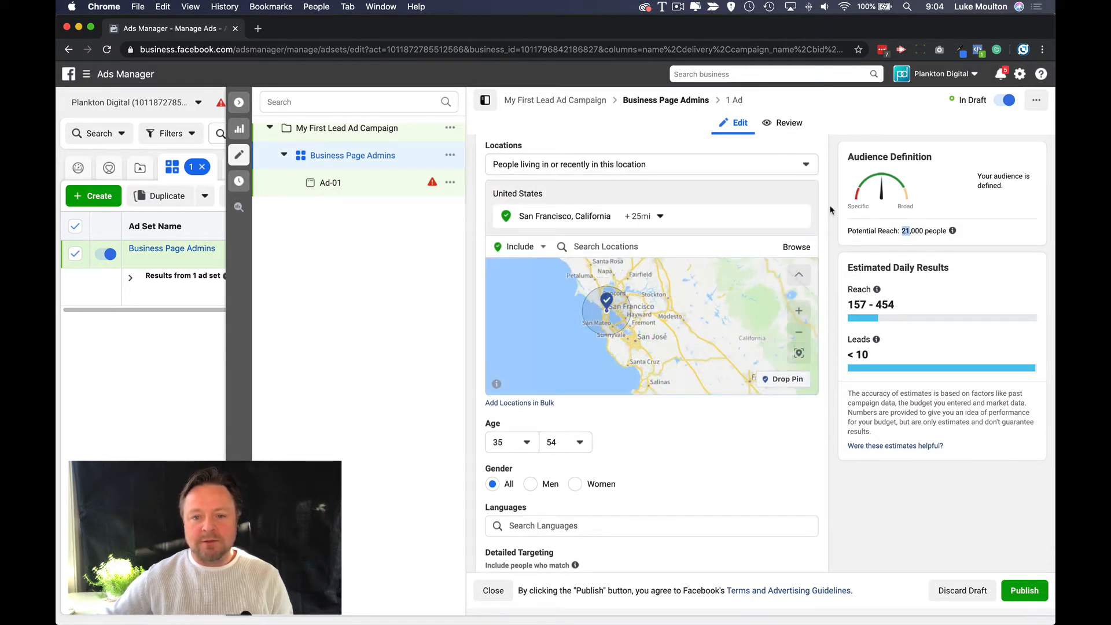
{"action": "left_click", "coordinate": [806, 167]}
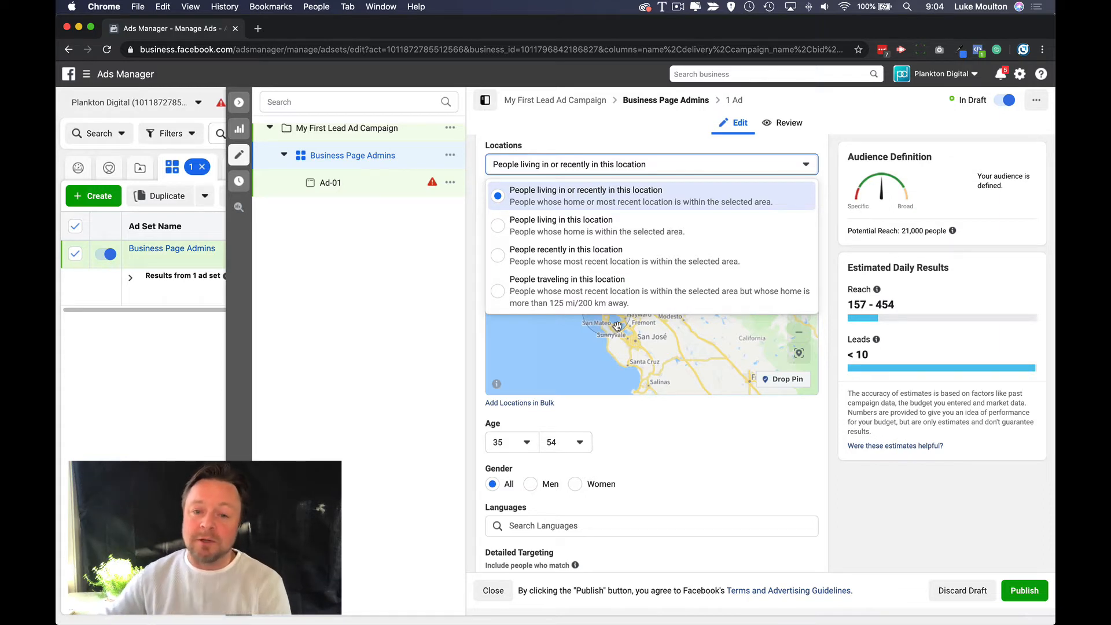
{"action": "left_click", "coordinate": [630, 193]}
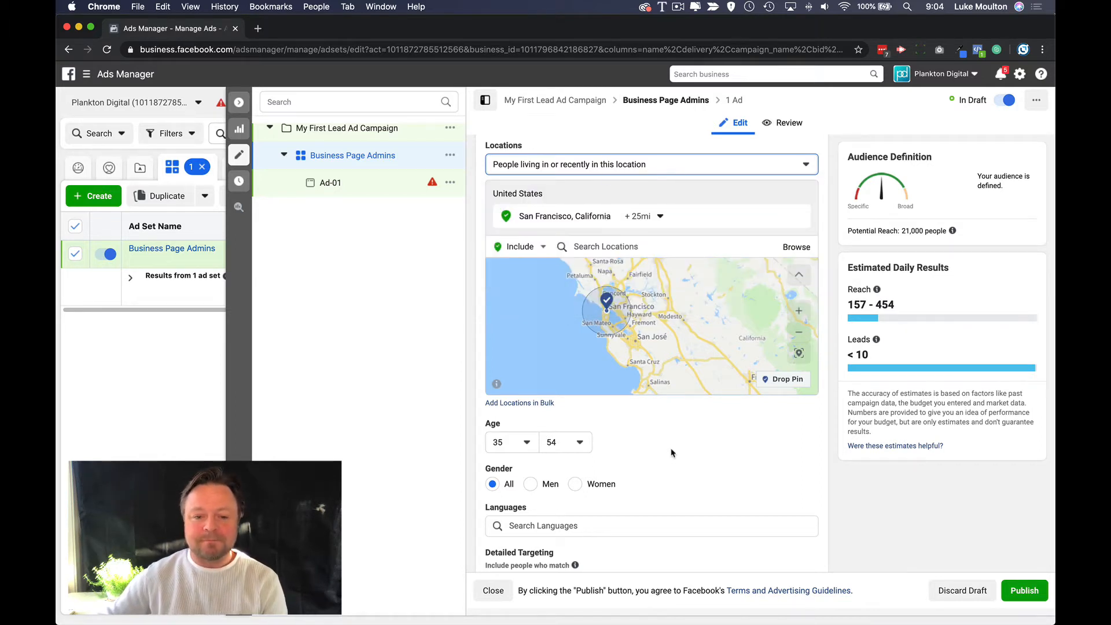
Step: Switch the ad set to Manual Placements to examine its platforms and placements, and return it to Automatic Placements
{"action": "scroll", "coordinate": [671, 453], "scroll_direction": "down", "scroll_amount": 5}
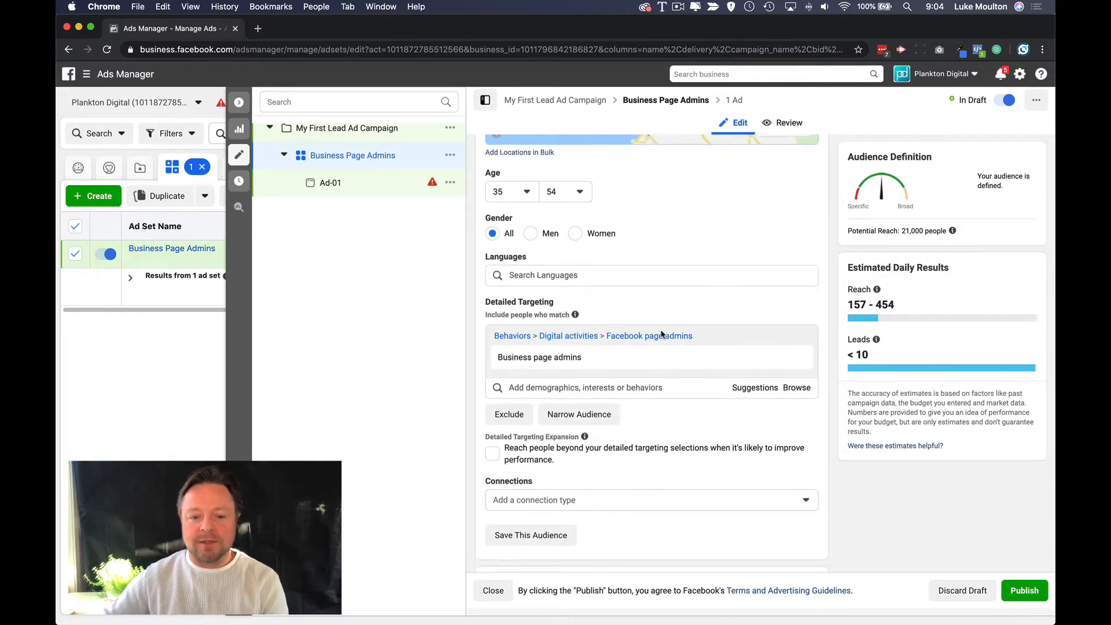
{"action": "scroll", "coordinate": [661, 334], "scroll_direction": "down", "scroll_amount": 2}
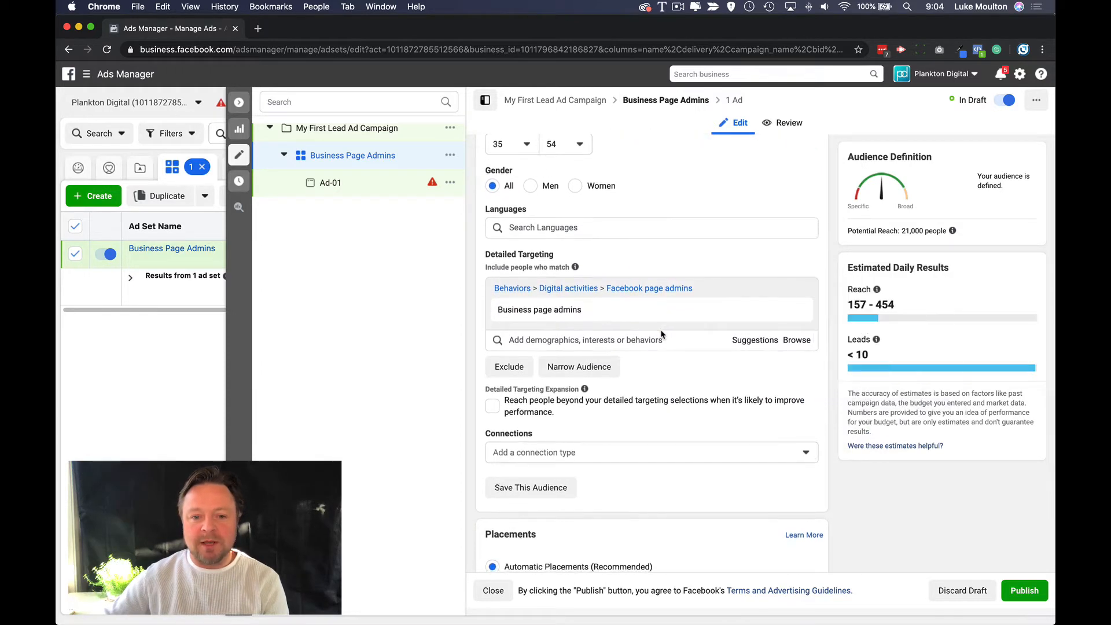
{"action": "scroll", "coordinate": [663, 335], "scroll_direction": "down", "scroll_amount": 3}
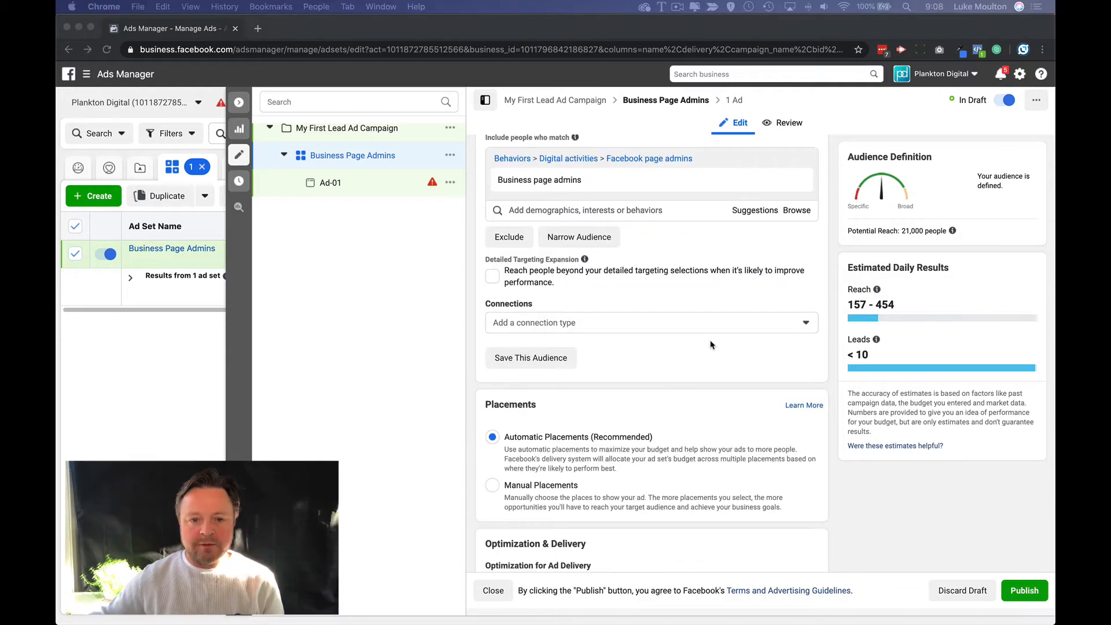
{"action": "scroll", "coordinate": [691, 322], "scroll_direction": "down", "scroll_amount": 3}
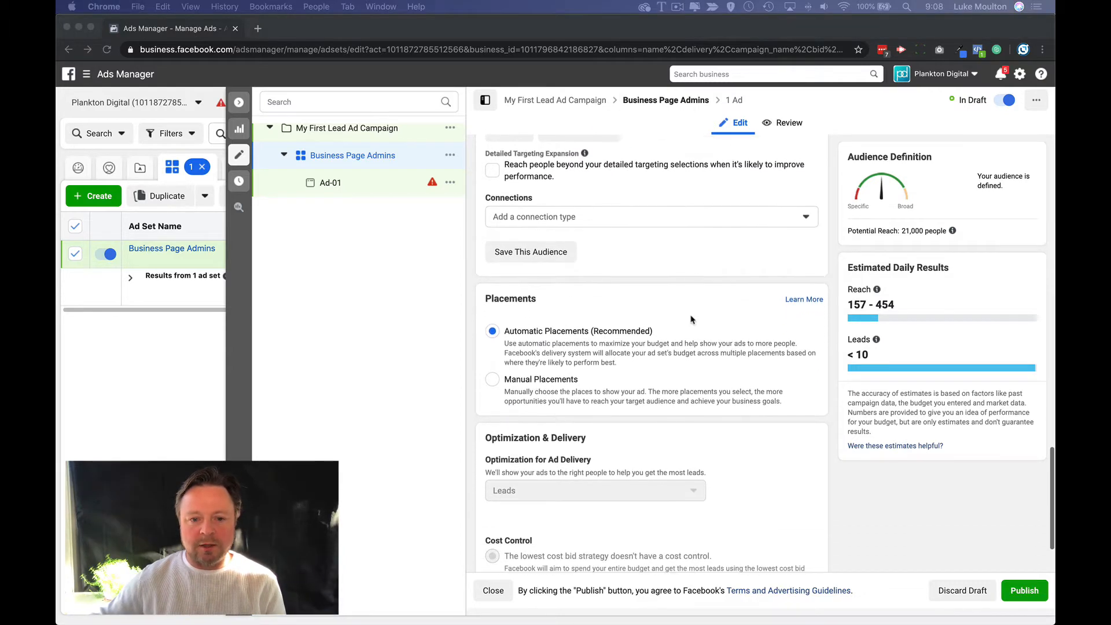
{"action": "scroll", "coordinate": [690, 319], "scroll_direction": "down", "scroll_amount": 3}
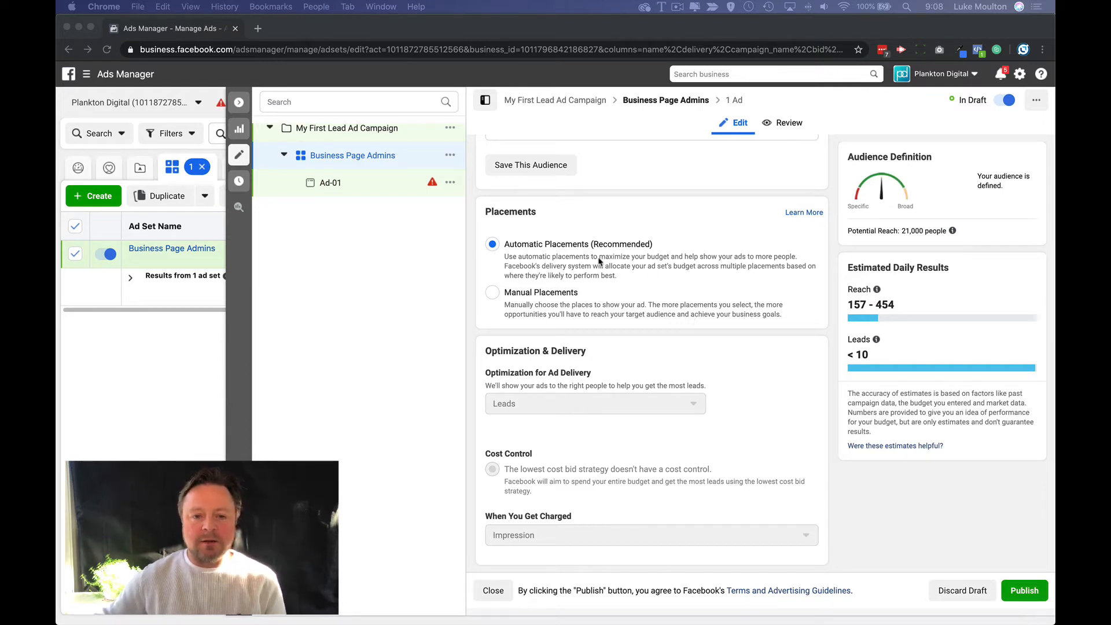
{"action": "left_click", "coordinate": [493, 293]}
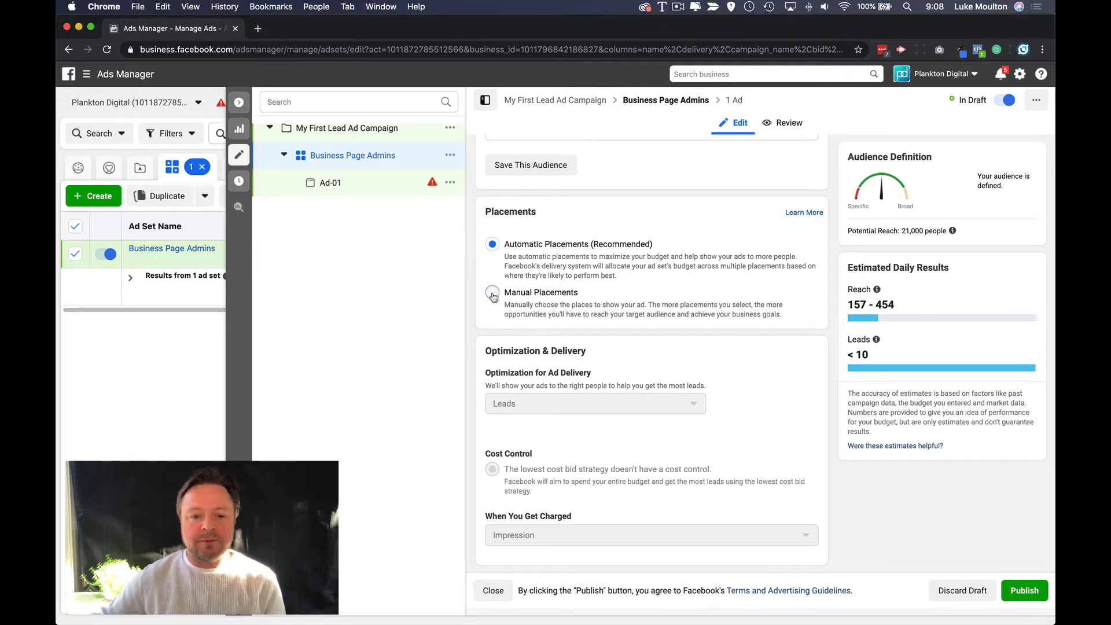
{"action": "scroll", "coordinate": [572, 291], "scroll_direction": "down", "scroll_amount": 2}
{"action": "scroll", "coordinate": [572, 295], "scroll_direction": "down", "scroll_amount": 1}
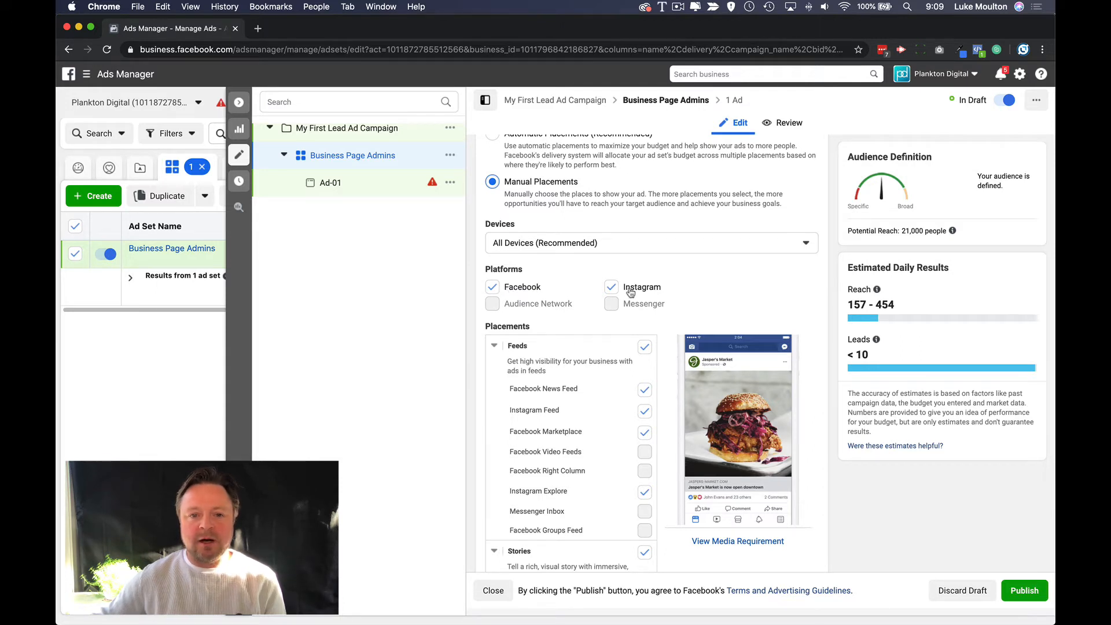
{"action": "scroll", "coordinate": [631, 292], "scroll_direction": "up", "scroll_amount": 1}
{"action": "left_click", "coordinate": [495, 183]}
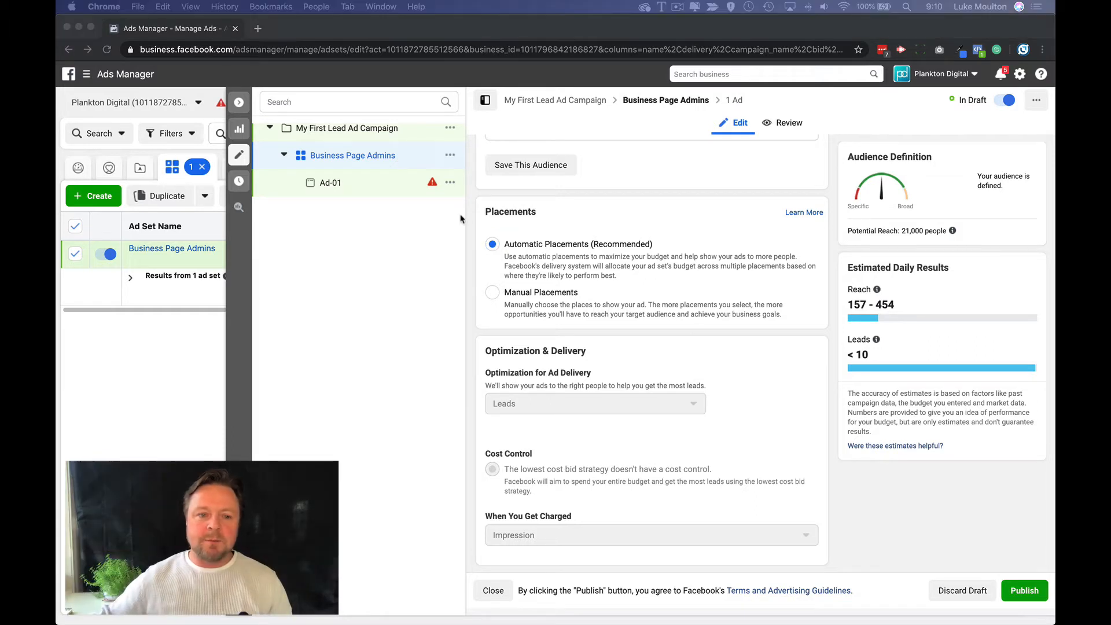
Step: Open Ad-01 for editing and clear the existing media from its ad creative
{"action": "left_click", "coordinate": [373, 187]}
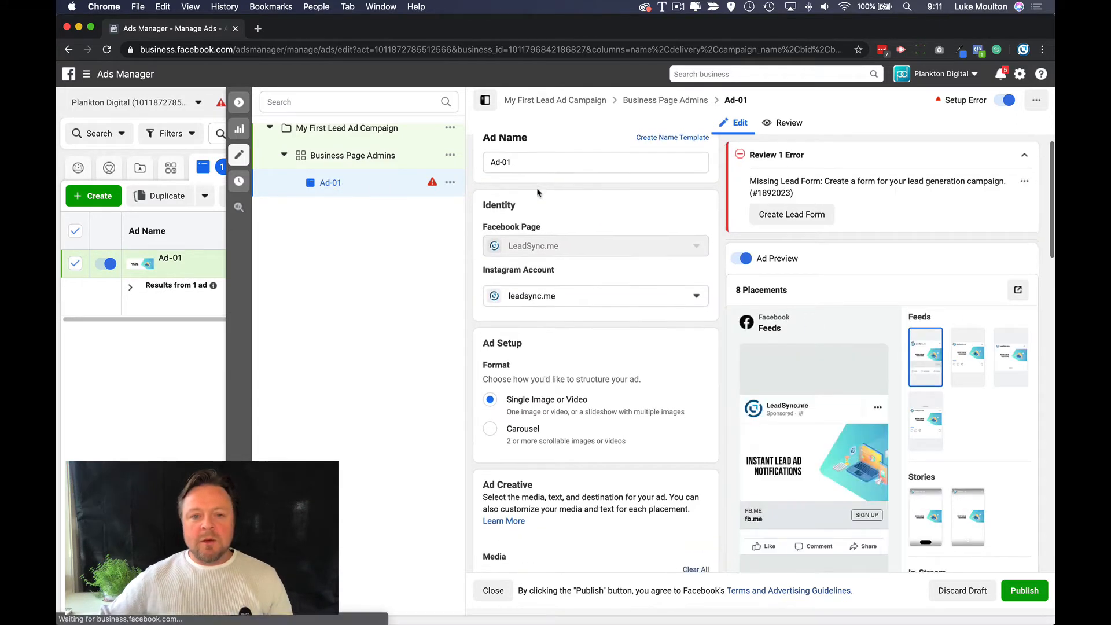
{"action": "scroll", "coordinate": [538, 193], "scroll_direction": "down", "scroll_amount": 2}
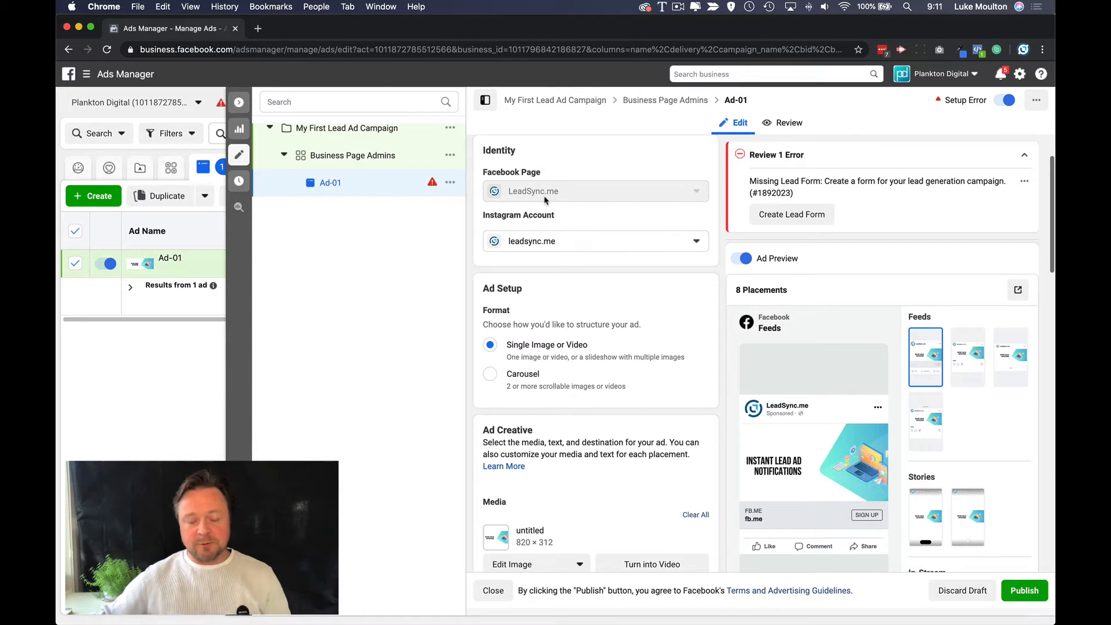
{"action": "scroll", "coordinate": [561, 248], "scroll_direction": "down", "scroll_amount": 3}
{"action": "scroll", "coordinate": [567, 260], "scroll_direction": "down", "scroll_amount": 1}
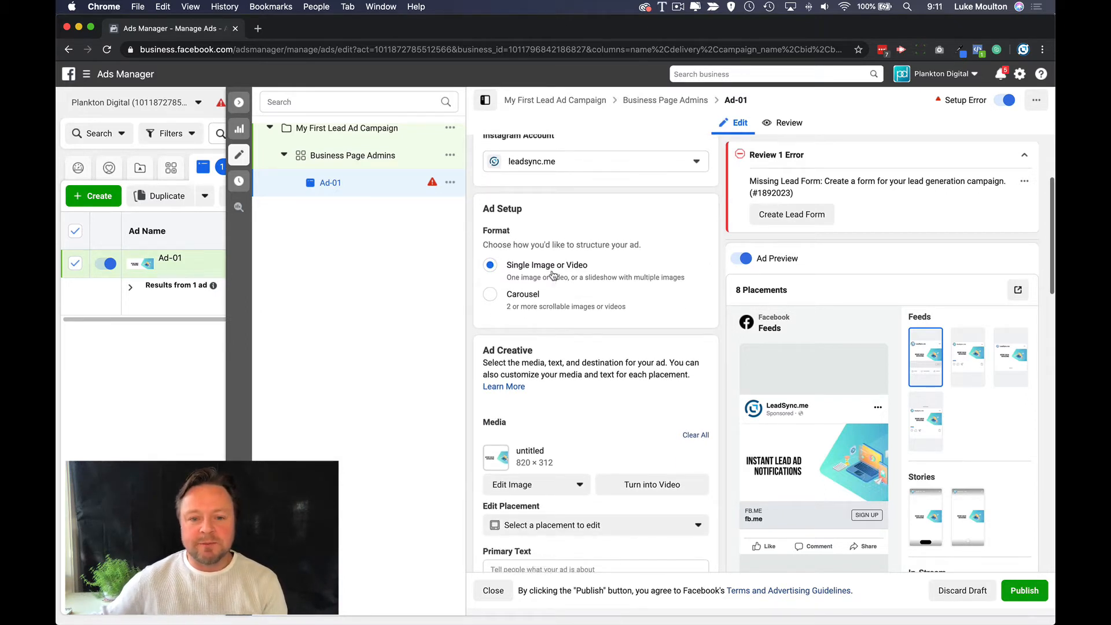
{"action": "scroll", "coordinate": [561, 273], "scroll_direction": "down", "scroll_amount": 5}
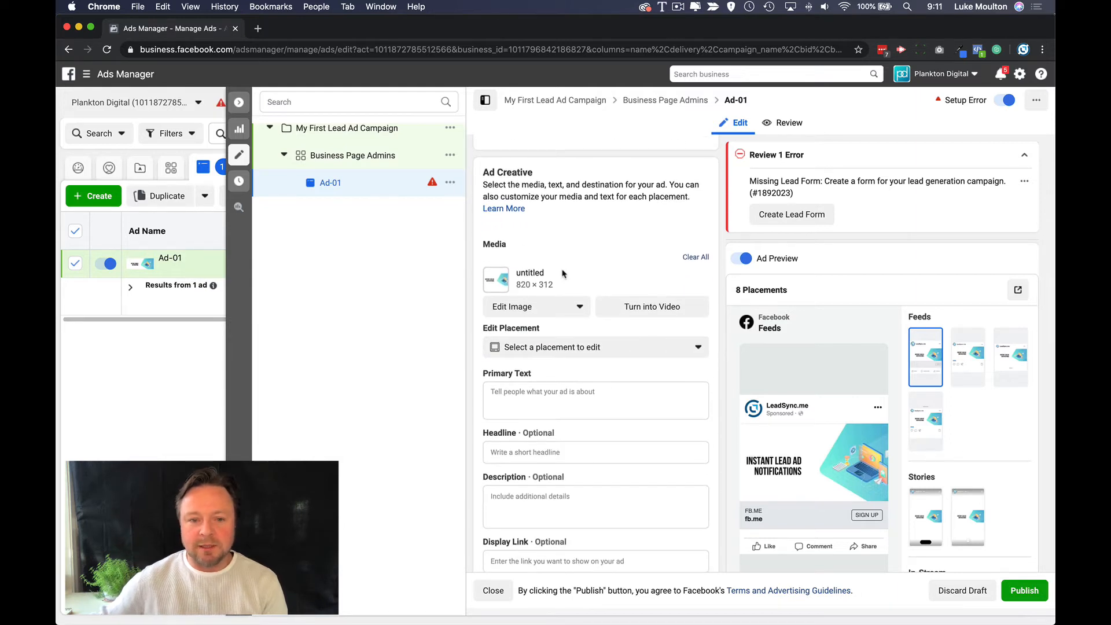
{"action": "scroll", "coordinate": [563, 273], "scroll_direction": "down", "scroll_amount": 1}
{"action": "left_click", "coordinate": [580, 277]}
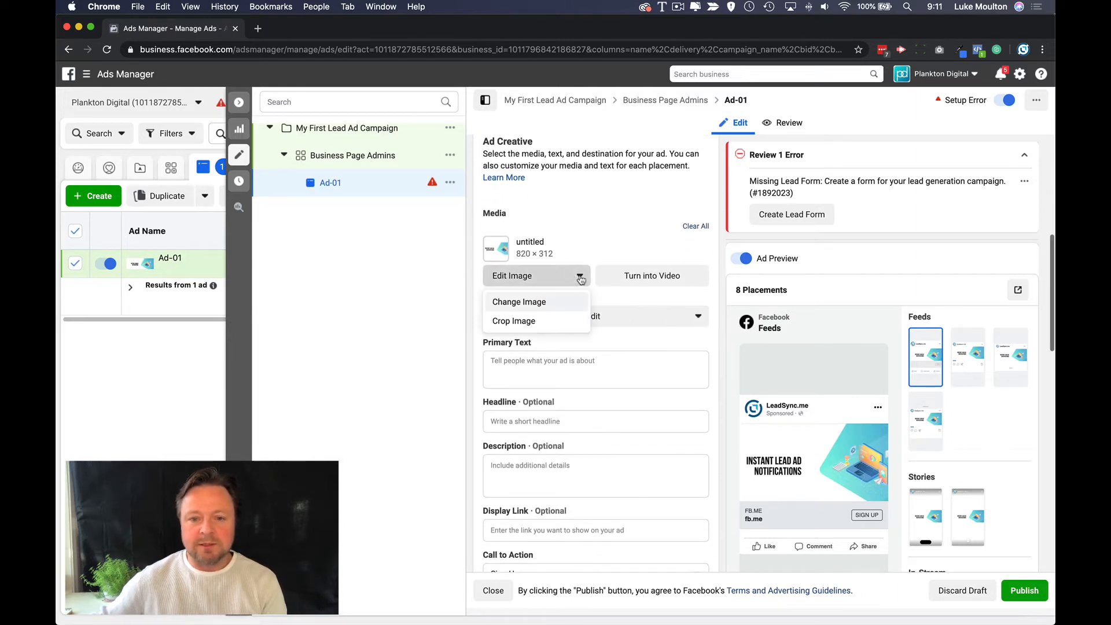
{"action": "left_click", "coordinate": [696, 227]}
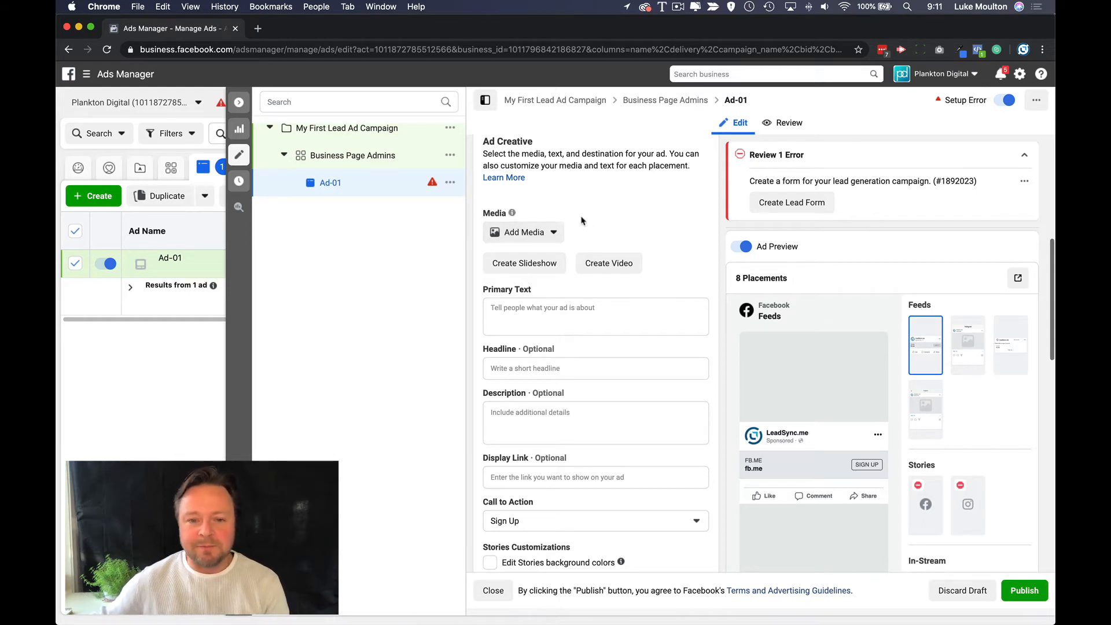
Step: Add an image to the ad and select the 1080 × 1080 Lead Ads Guide picture from the account images
{"action": "left_click", "coordinate": [553, 233]}
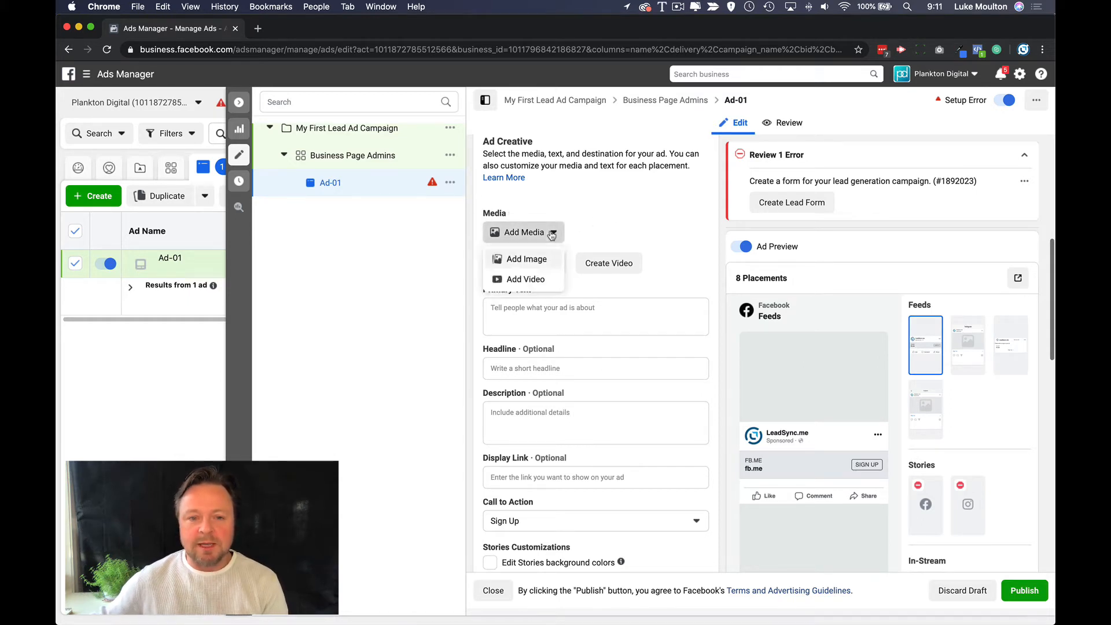
{"action": "left_click", "coordinate": [522, 261]}
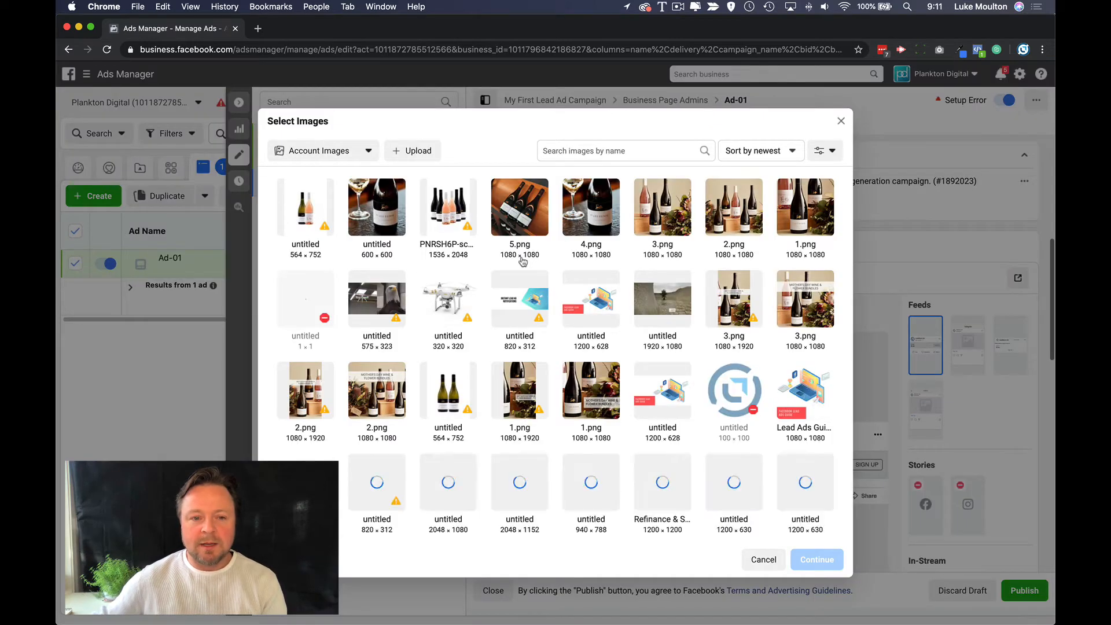
{"action": "scroll", "coordinate": [522, 261], "scroll_direction": "down", "scroll_amount": 3}
{"action": "scroll", "coordinate": [524, 264], "scroll_direction": "up", "scroll_amount": 1}
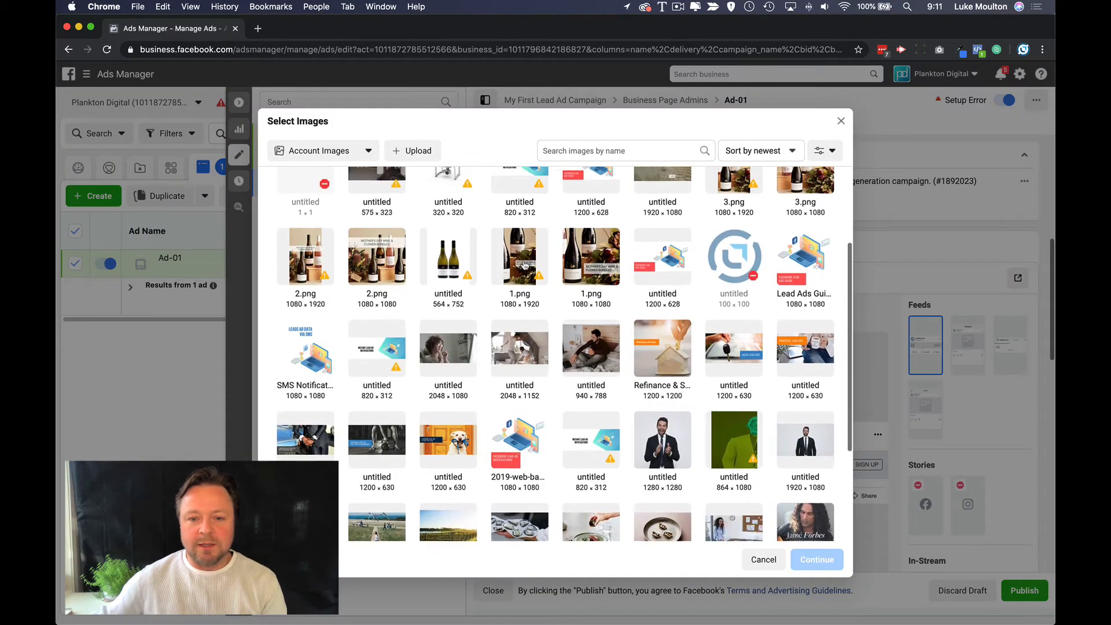
{"action": "left_click", "coordinate": [793, 279]}
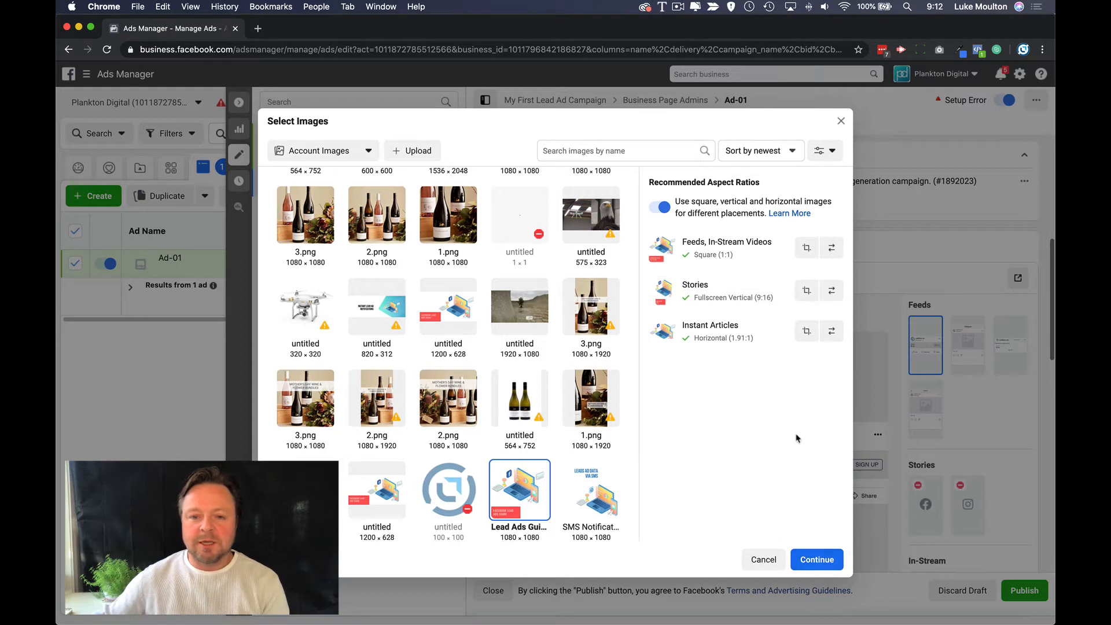
Step: Crop the Stories image to Fullscreen Vertical 9:16 at the picture's left edge so the full "Facebook Lead Ads Guide" text is included
{"action": "mouse_move", "coordinate": [684, 286]}
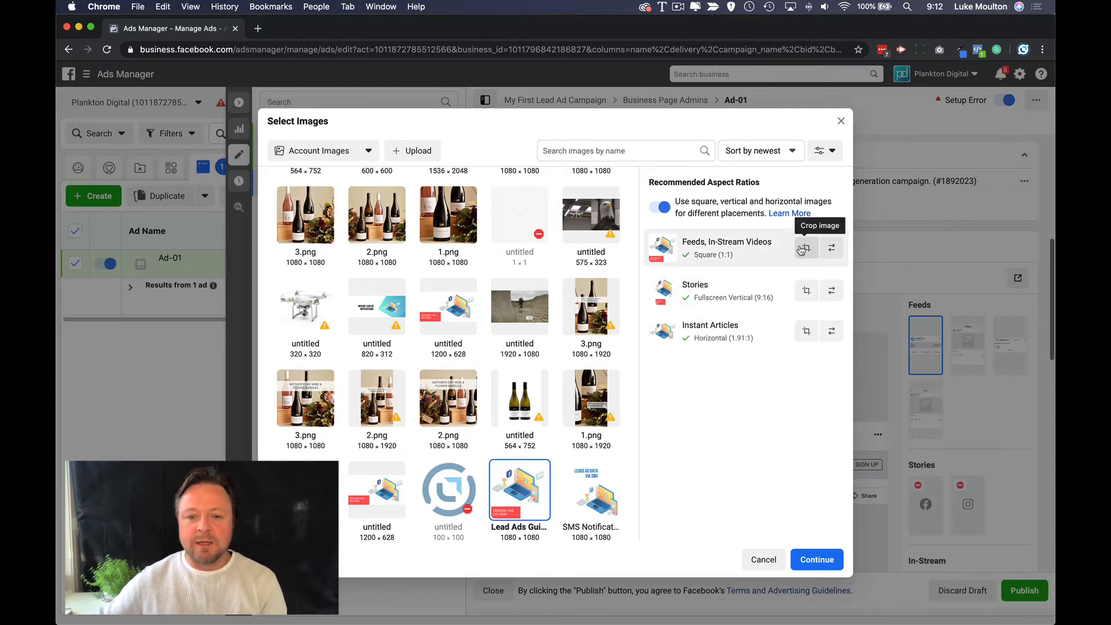
{"action": "left_click", "coordinate": [806, 290]}
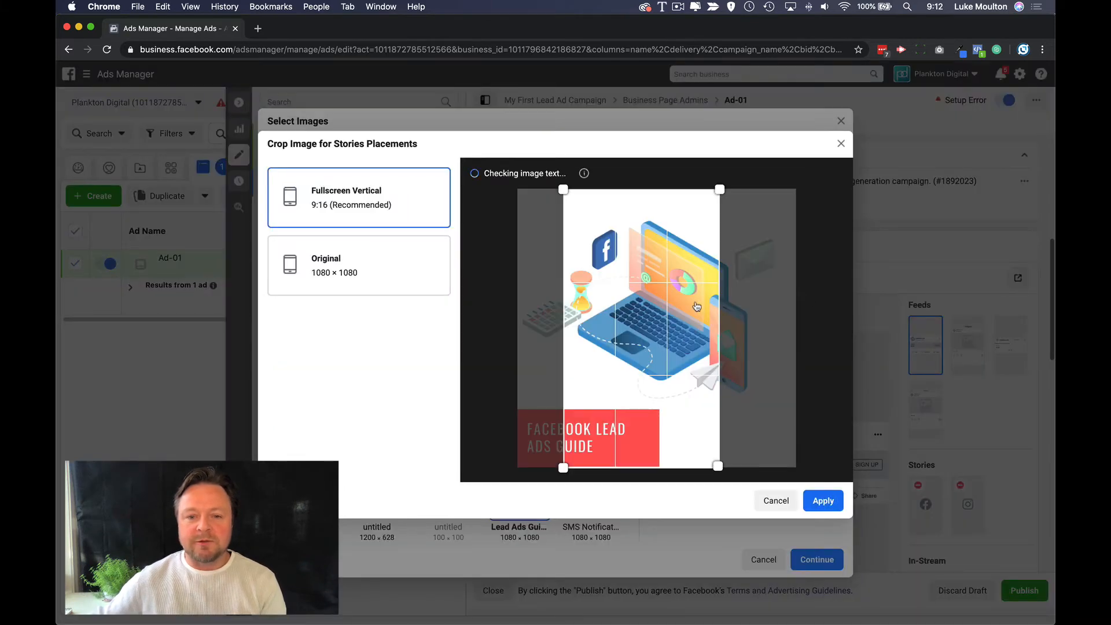
{"action": "left_click_drag", "start_coordinate": [697, 307], "coordinate": [650, 306]}
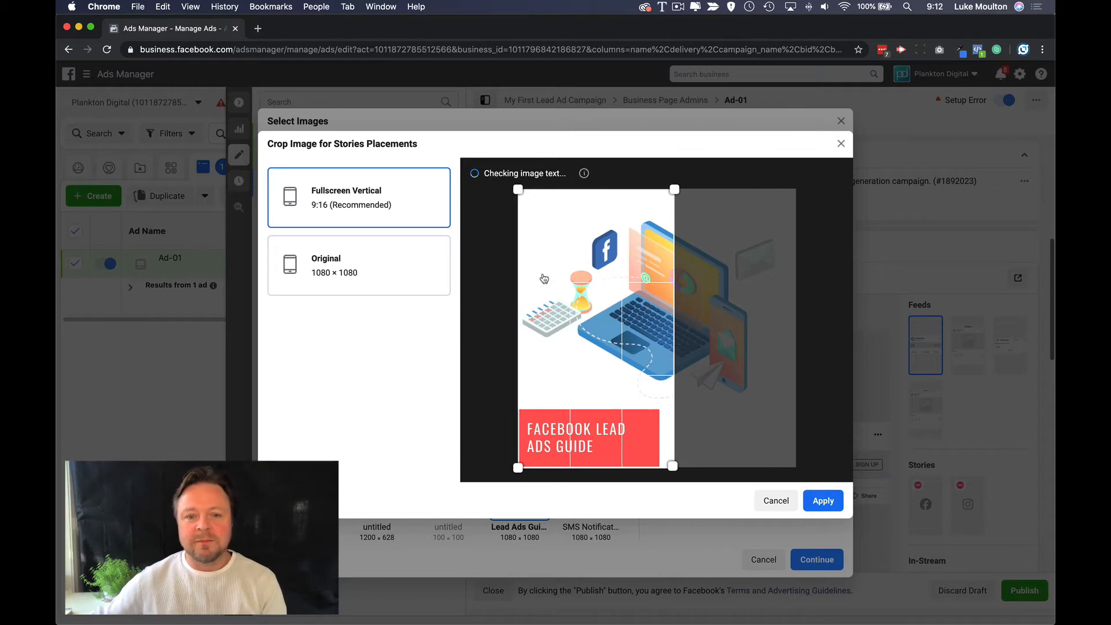
{"action": "left_click_drag", "start_coordinate": [592, 331], "coordinate": [586, 303]}
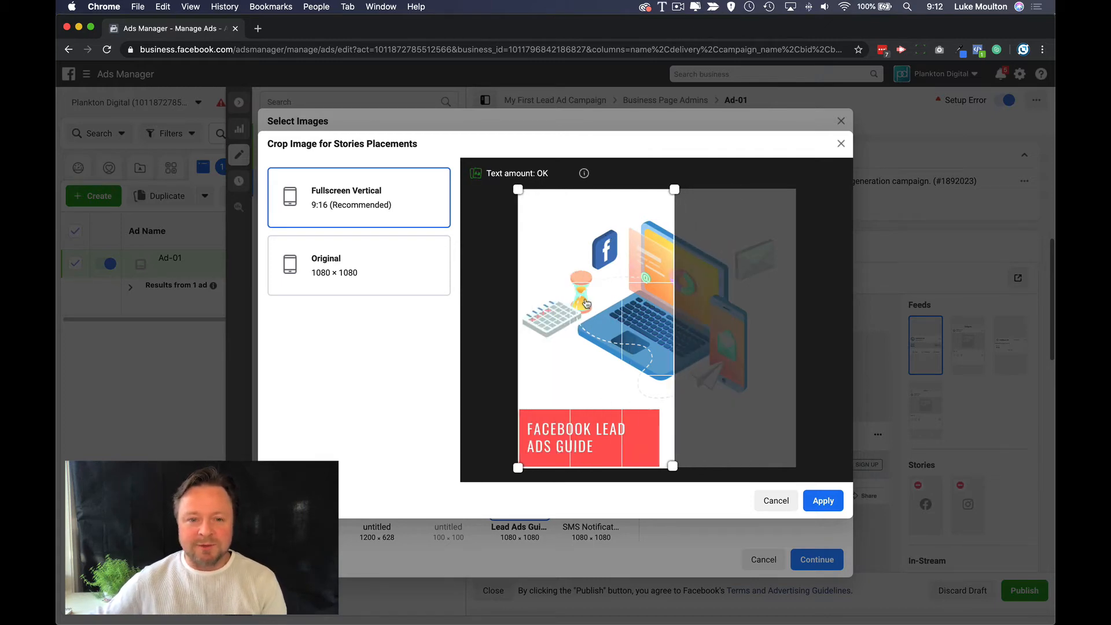
{"action": "left_click", "coordinate": [828, 502]}
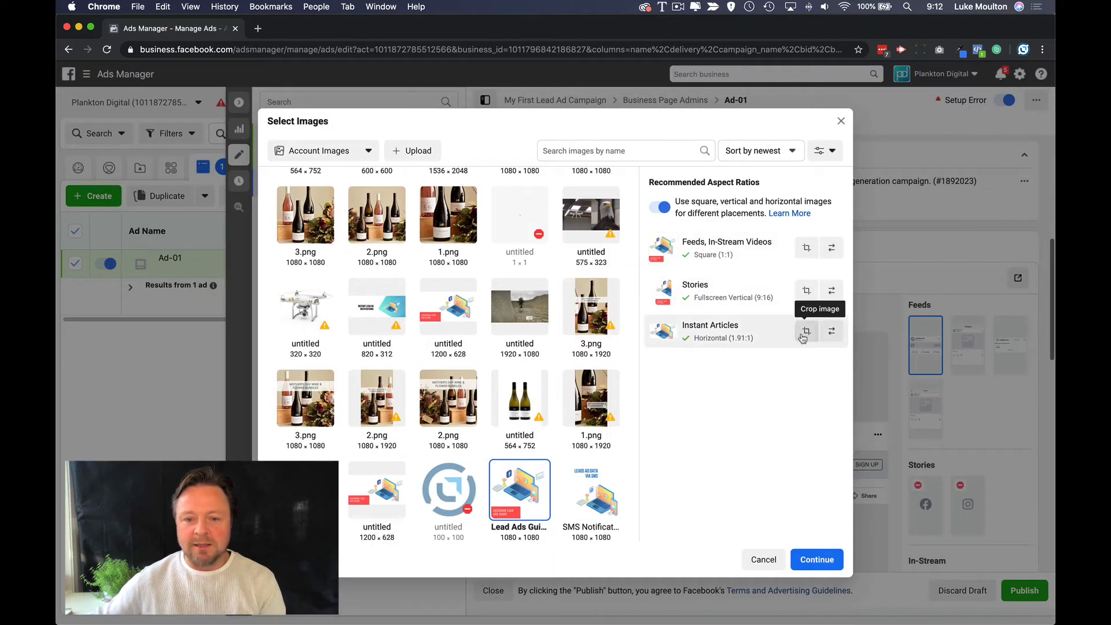
Step: Crop the Instant Articles image to Horizontal 1.91:1 at the picture's lower edge, including the title text, and finish the image selection
{"action": "left_click", "coordinate": [803, 333]}
{"action": "left_click_drag", "start_coordinate": [642, 325], "coordinate": [645, 409]}
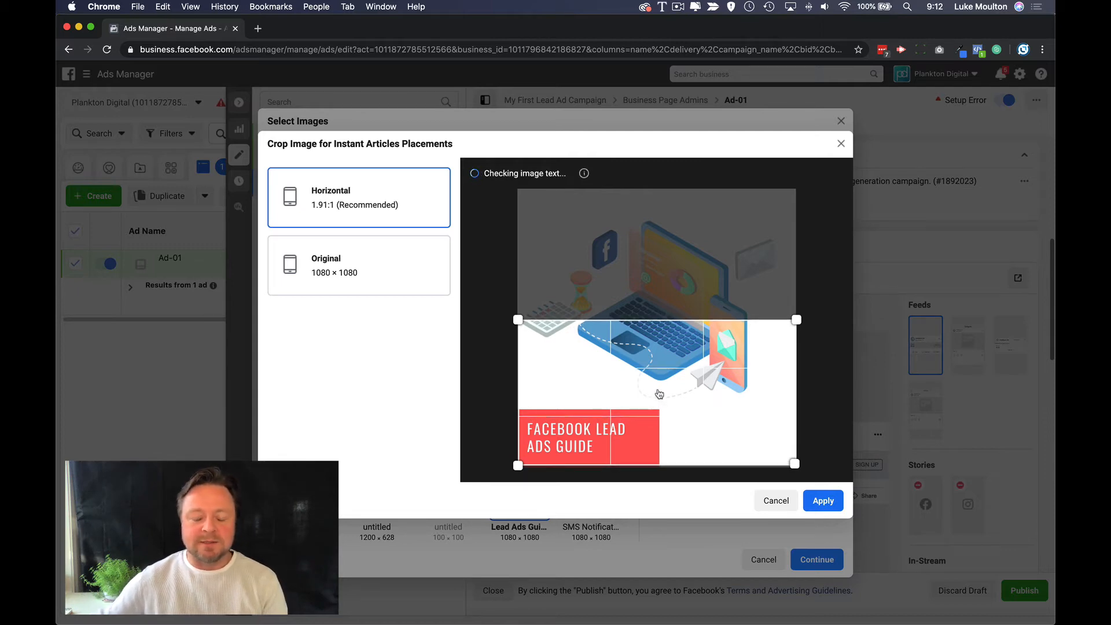
{"action": "left_click", "coordinate": [827, 500]}
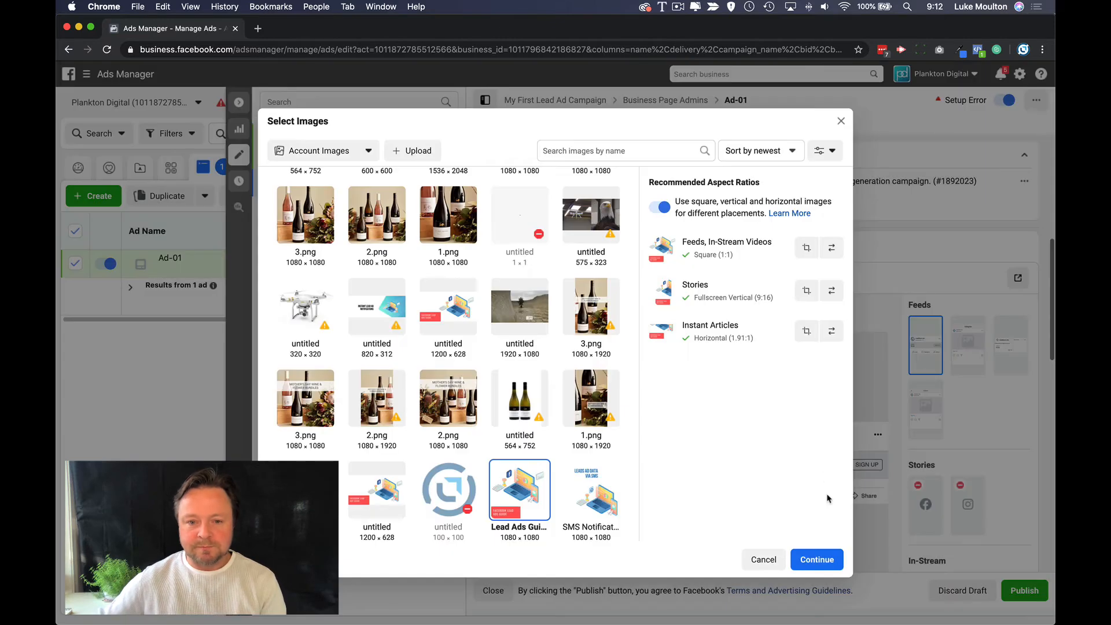
{"action": "left_click", "coordinate": [816, 560]}
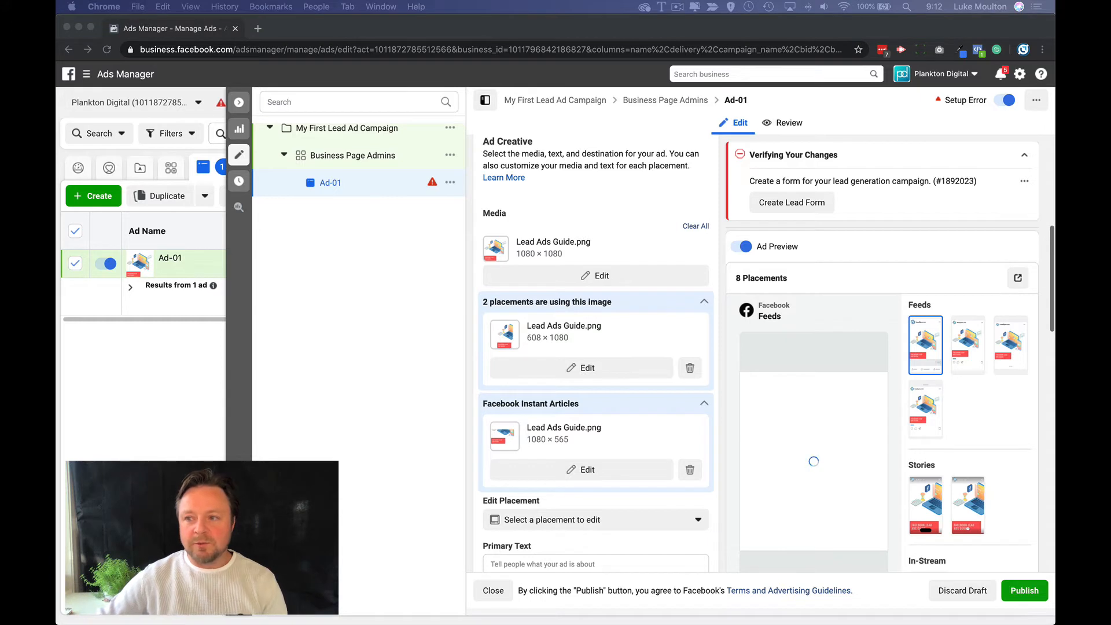
Step: Enter the primary text "Interested in learning Facebook Lead Ads? Check out our free guide." and the headline "View the Free Facebook Lead Ad Guide"
{"action": "scroll", "coordinate": [619, 434], "scroll_direction": "down", "scroll_amount": 5}
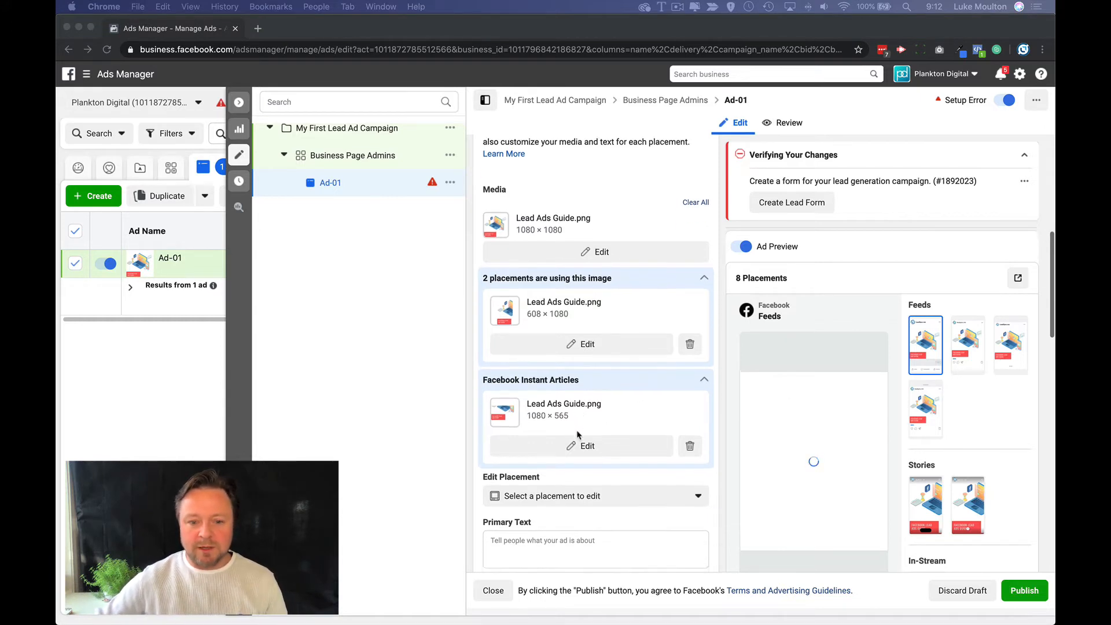
{"action": "left_click", "coordinate": [517, 311]}
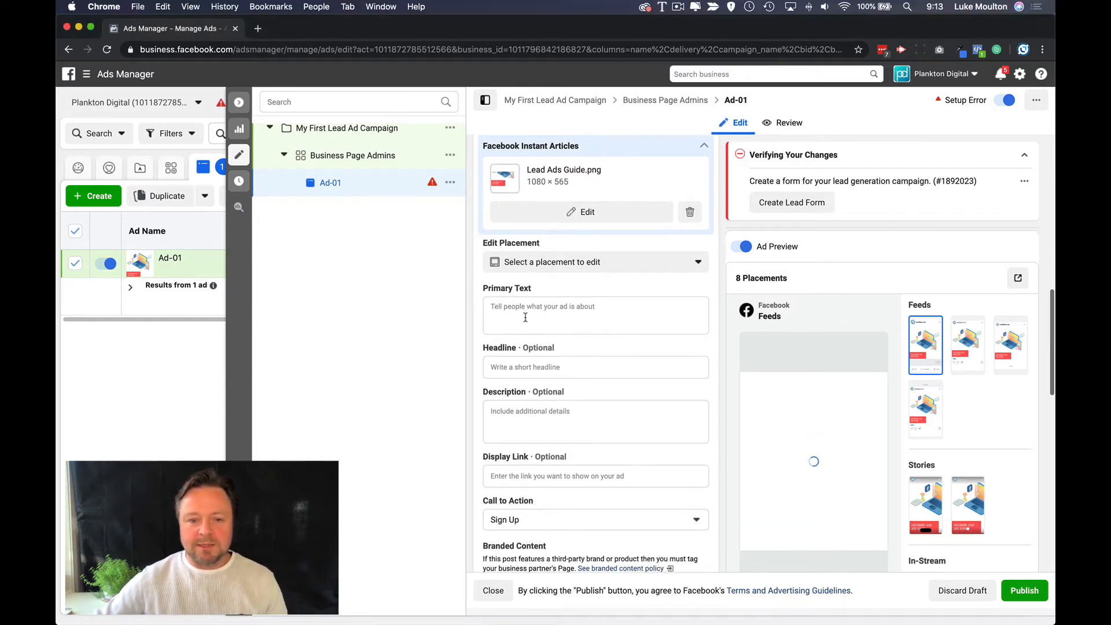
{"action": "type", "text": "Interested in learning Facebook Lead Ads? Check out our free guide."}
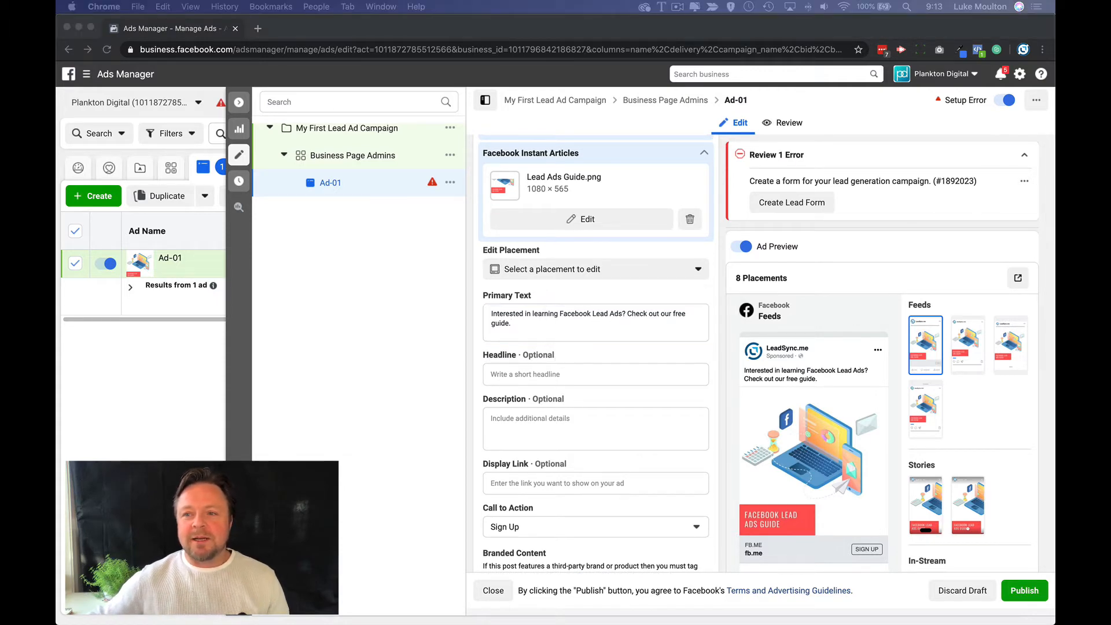
{"action": "left_click", "coordinate": [510, 372]}
{"action": "type", "text": "View the Free Facebook Lead Ad Guide"}
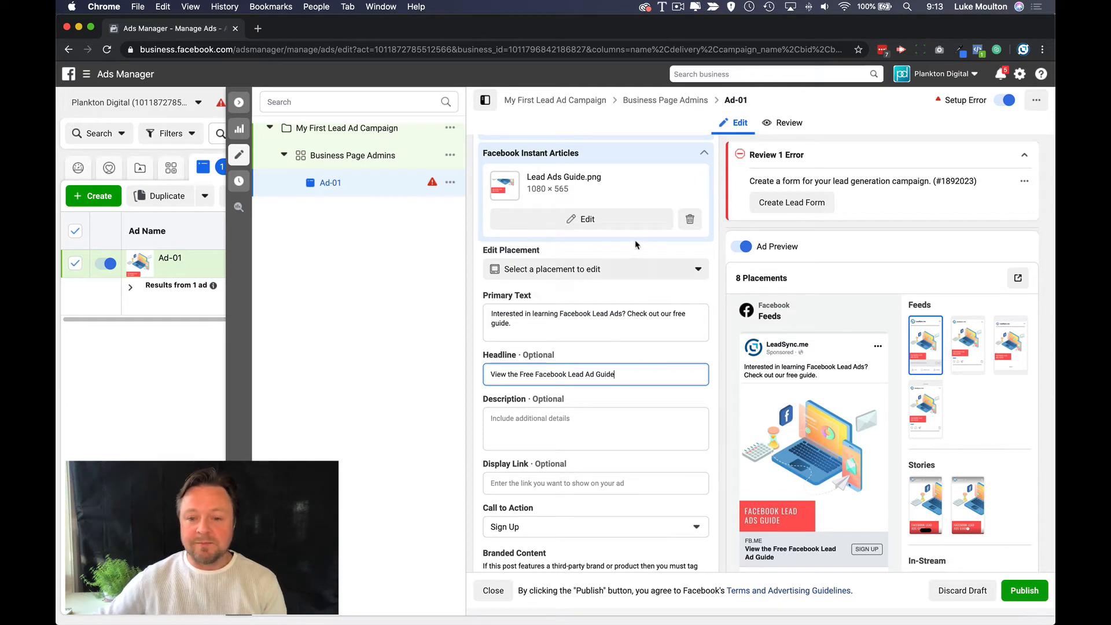
Step: Review the ad's text fields and compare its preview in the Instagram Feed and Facebook Feeds placements, checking where the headline appears
{"action": "scroll", "coordinate": [649, 262], "scroll_direction": "down", "scroll_amount": 5}
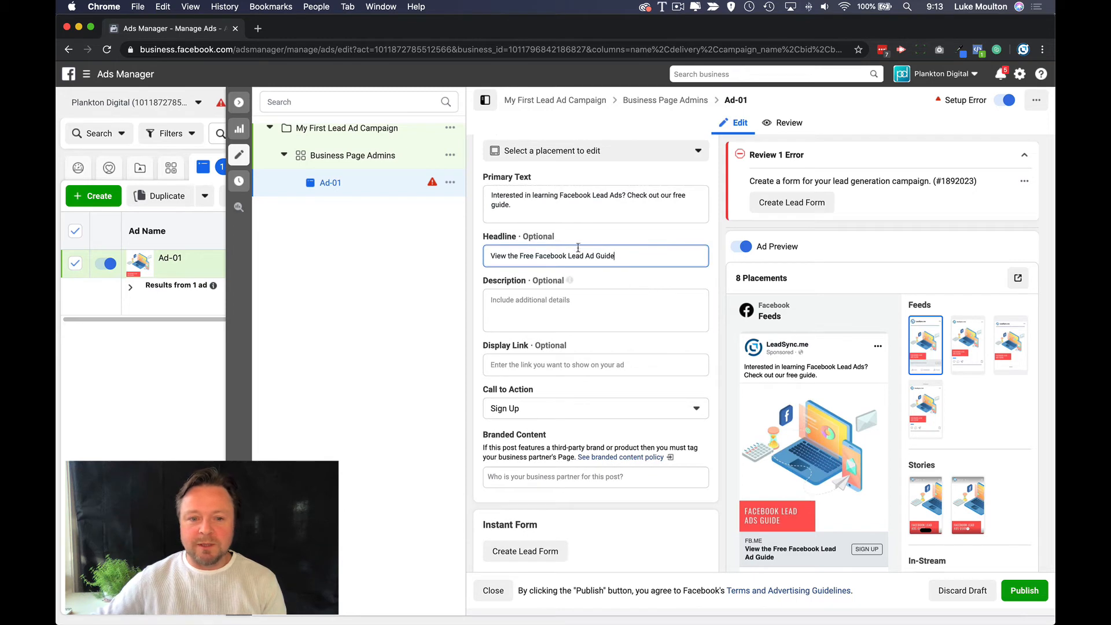
{"action": "scroll", "coordinate": [605, 251], "scroll_direction": "up", "scroll_amount": 3}
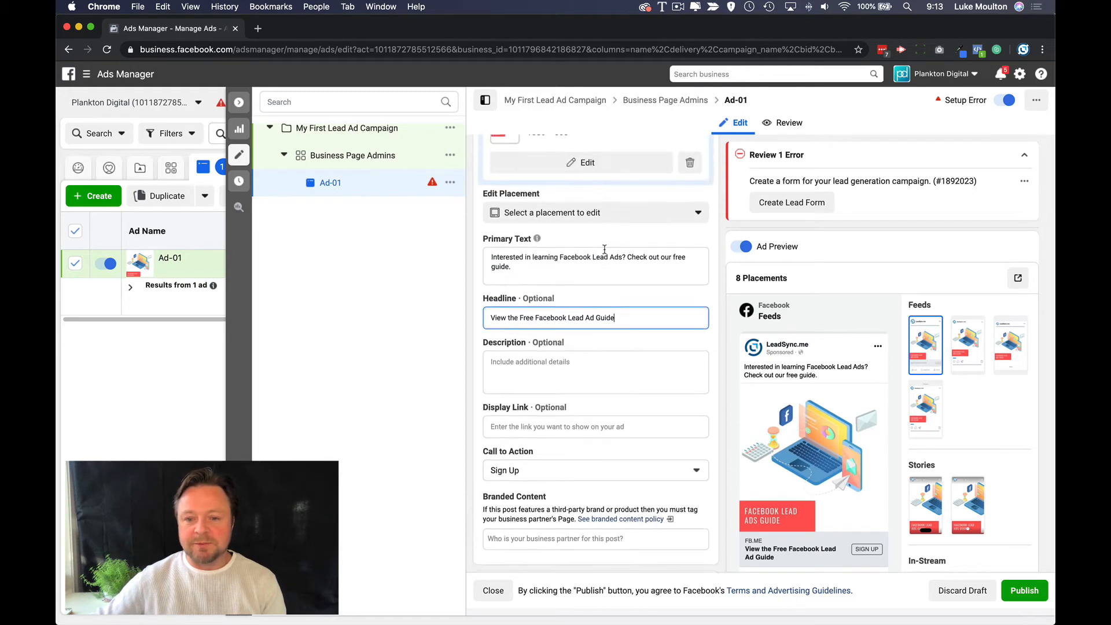
{"action": "scroll", "coordinate": [814, 362], "scroll_direction": "down", "scroll_amount": 2}
{"action": "scroll", "coordinate": [816, 360], "scroll_direction": "down", "scroll_amount": 2}
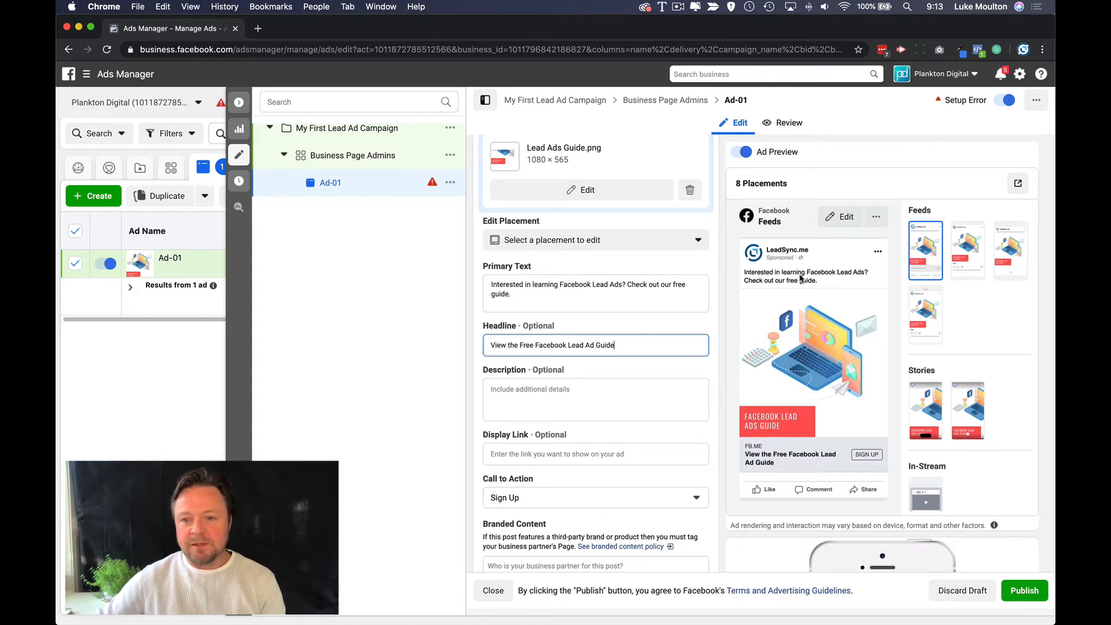
{"action": "left_click", "coordinate": [963, 261]}
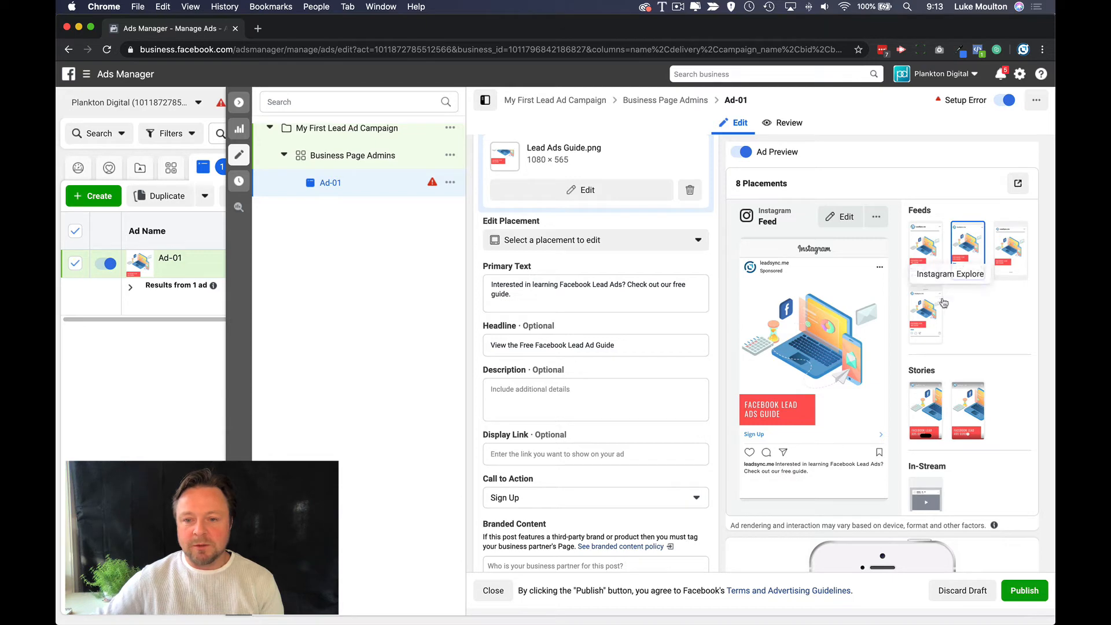
{"action": "left_click", "coordinate": [927, 263]}
{"action": "mouse_move", "coordinate": [544, 364]}
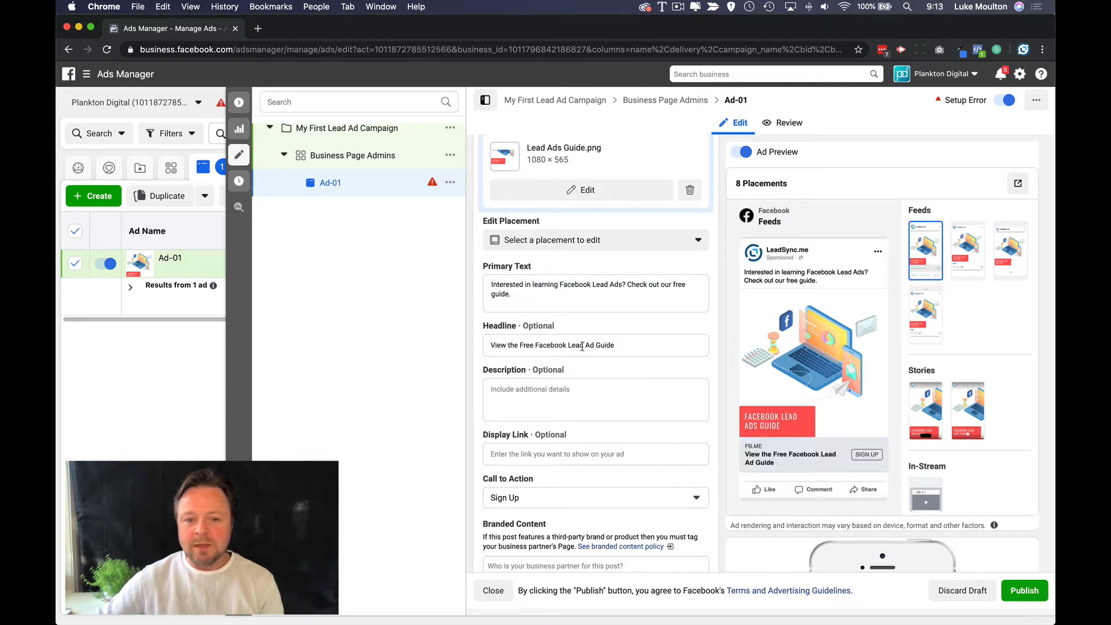
{"action": "left_click_drag", "start_coordinate": [625, 345], "coordinate": [468, 347]}
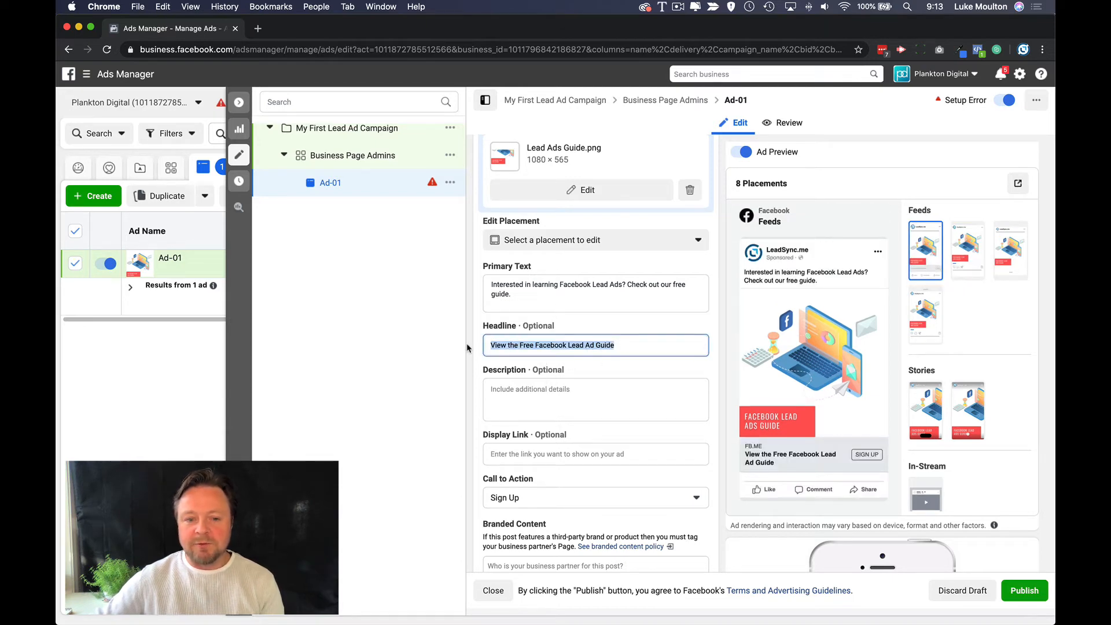
{"action": "mouse_move", "coordinate": [765, 369]}
{"action": "scroll", "coordinate": [766, 369], "scroll_direction": "down", "scroll_amount": 1}
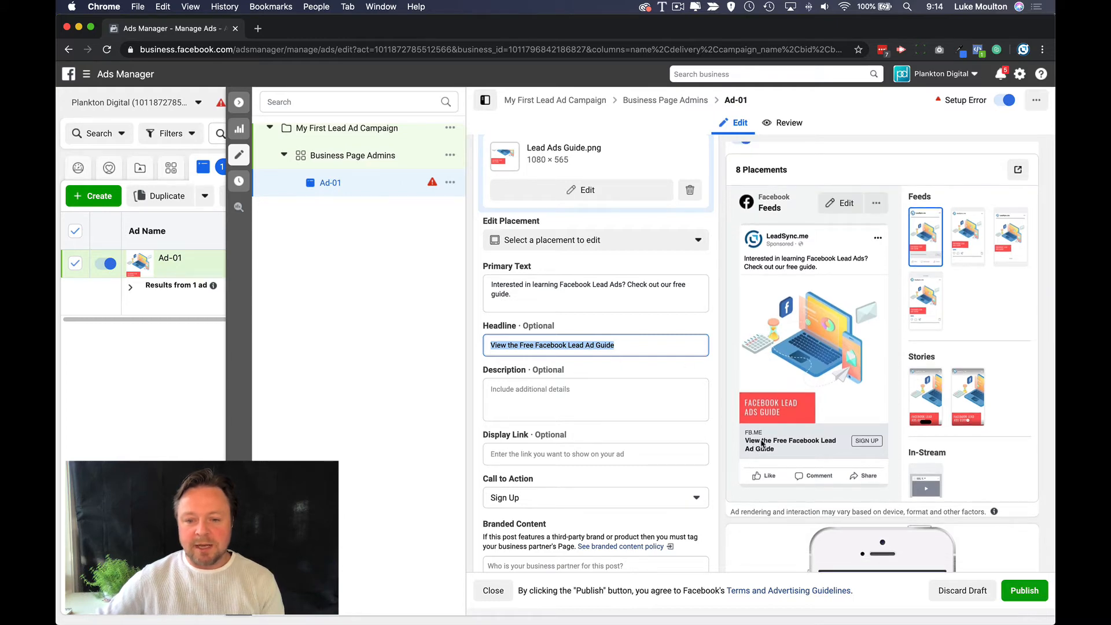
Step: Set the ad's display link to "LeadSync.me" with a capital S and apply it to the ad preview
{"action": "left_click", "coordinate": [524, 453]}
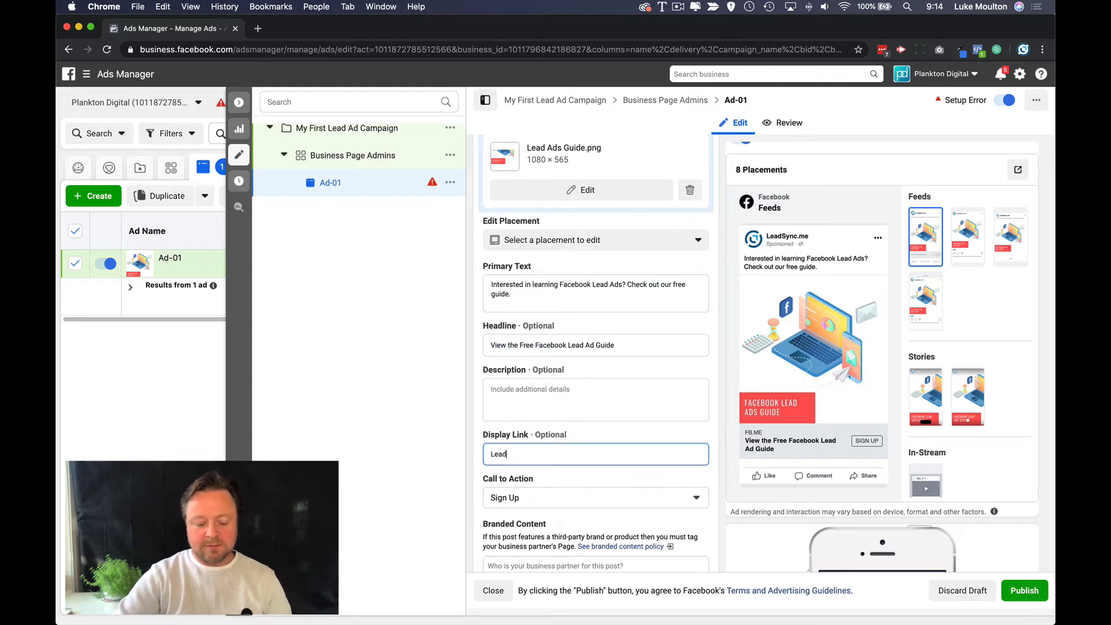
{"action": "type", "text": "Leadsync"}
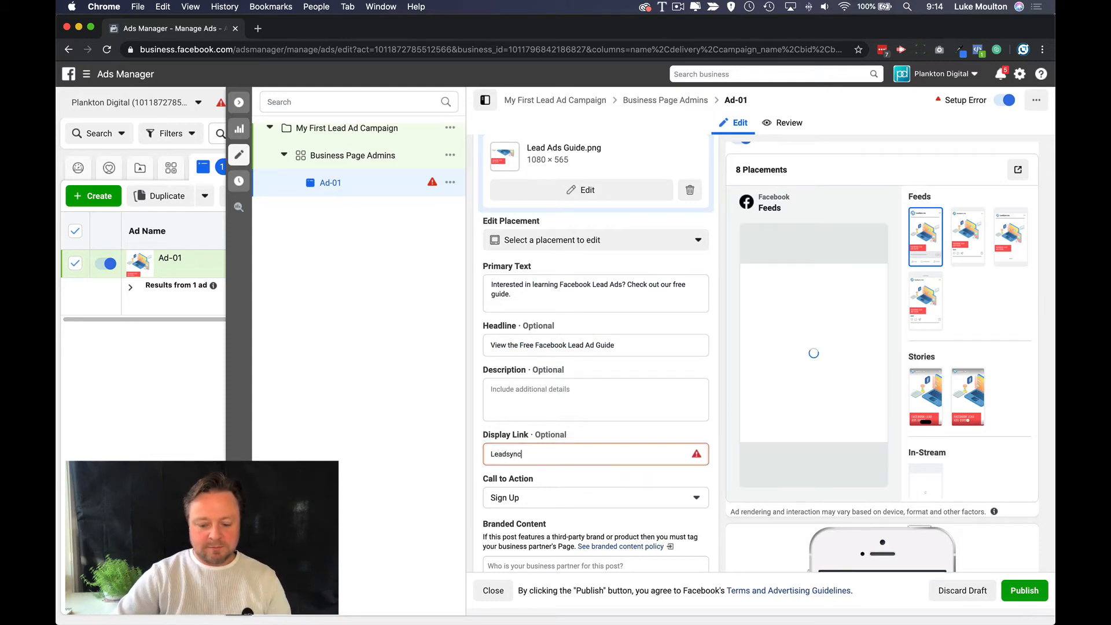
{"action": "type", "text": ".me"}
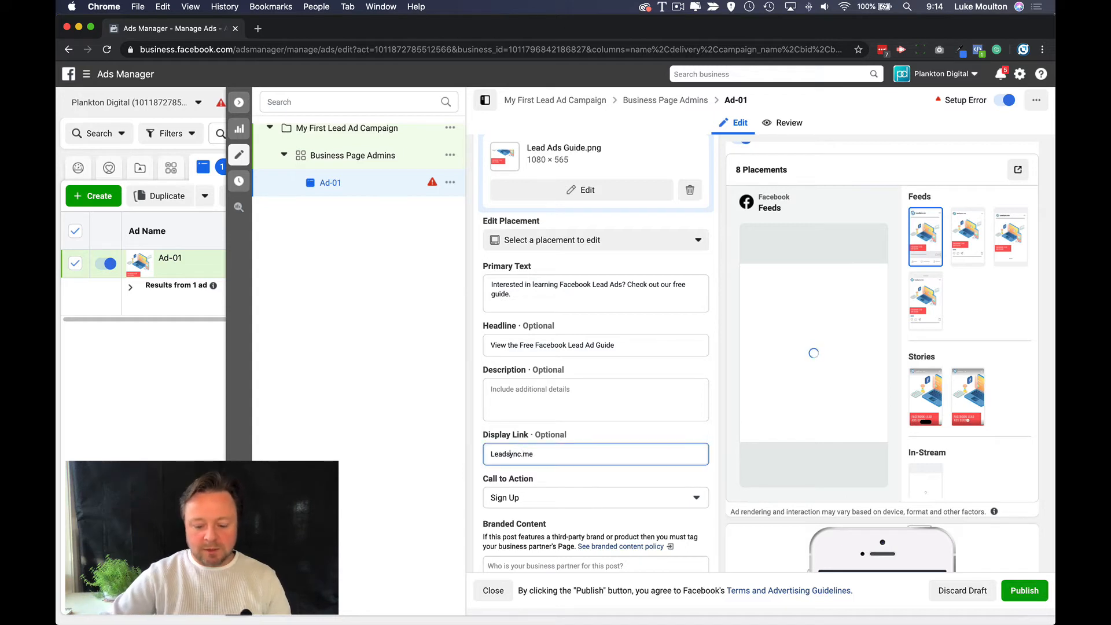
{"action": "left_click", "coordinate": [510, 454]}
{"action": "key", "text": "BackSpace"}
{"action": "type", "text": "S"}
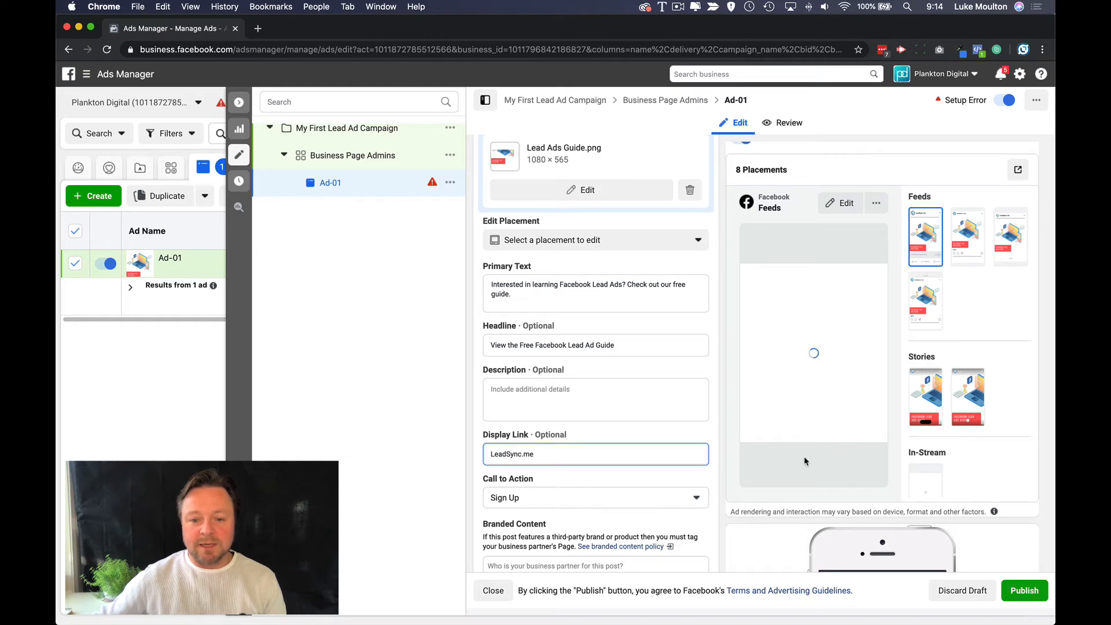
{"action": "left_click", "coordinate": [721, 446]}
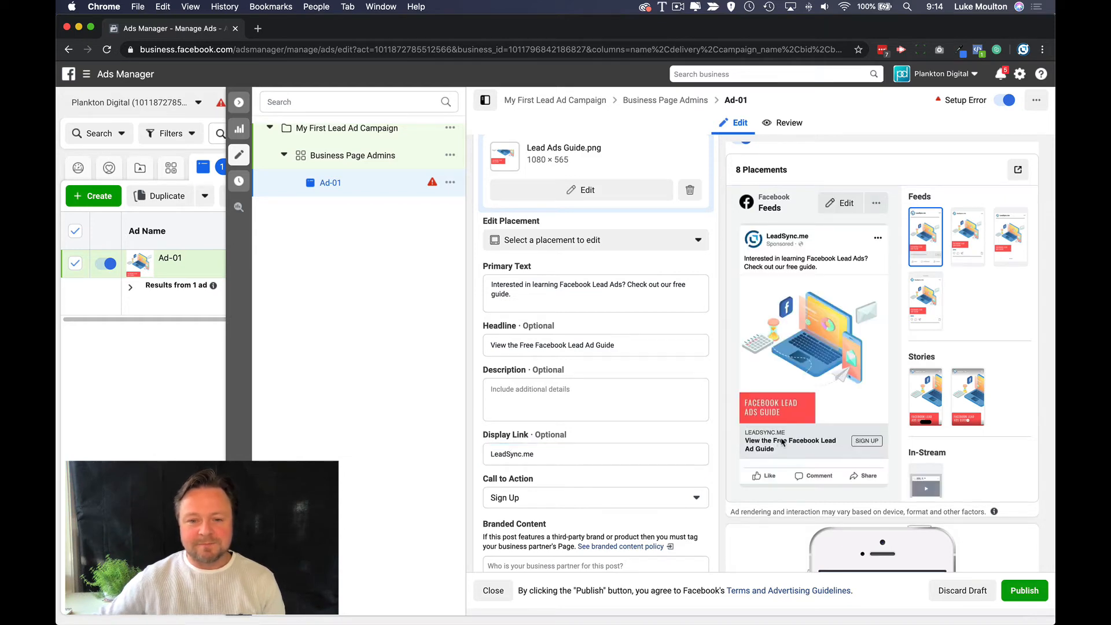
Step: Try Get Quote as the ad's call to action and settle on Learn More
{"action": "scroll", "coordinate": [711, 425], "scroll_direction": "down", "scroll_amount": 5}
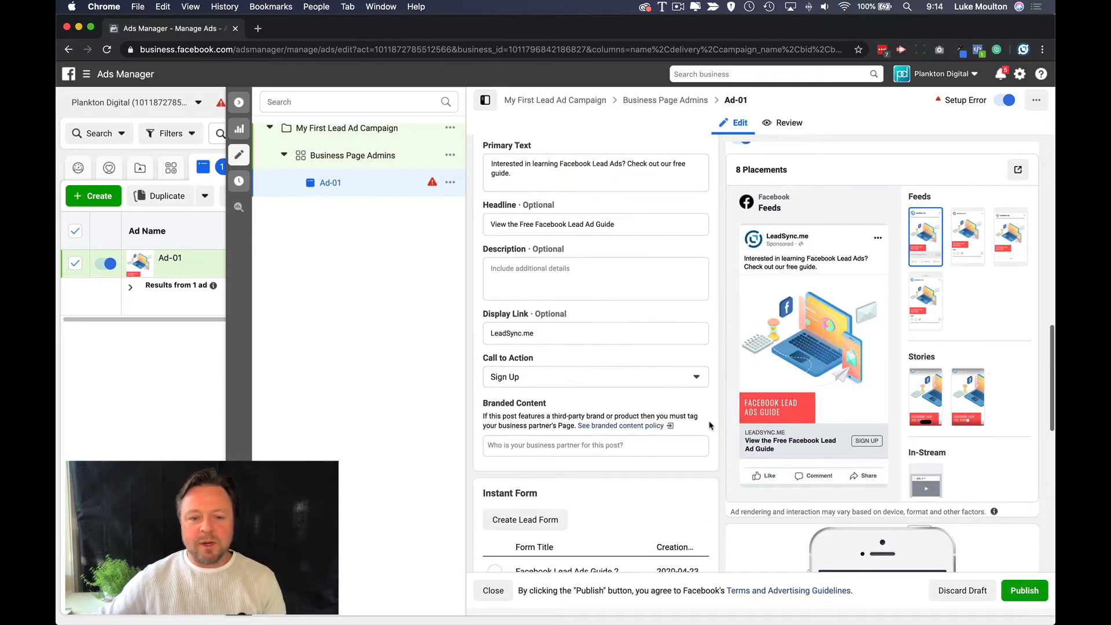
{"action": "scroll", "coordinate": [710, 425], "scroll_direction": "down", "scroll_amount": 3}
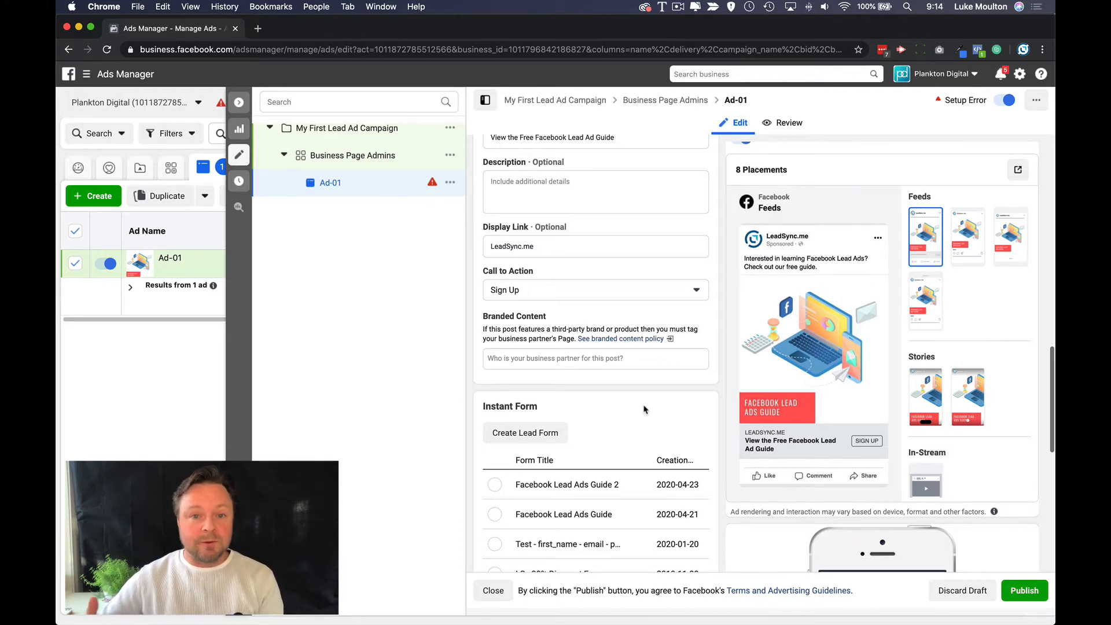
{"action": "left_click", "coordinate": [696, 290]}
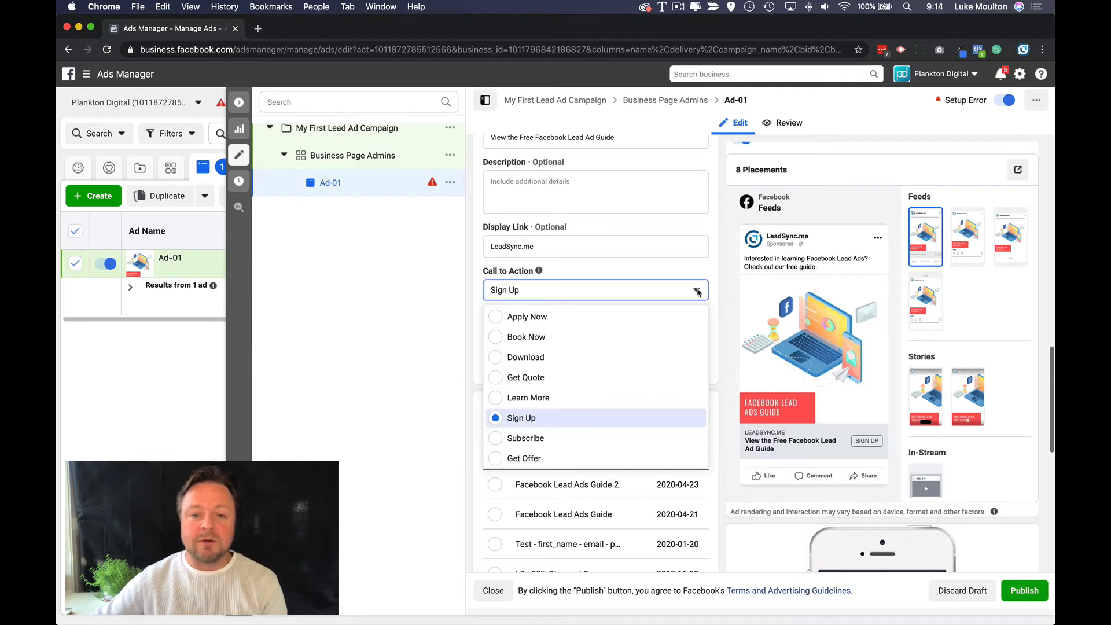
{"action": "scroll", "coordinate": [644, 328], "scroll_direction": "up", "scroll_amount": 1}
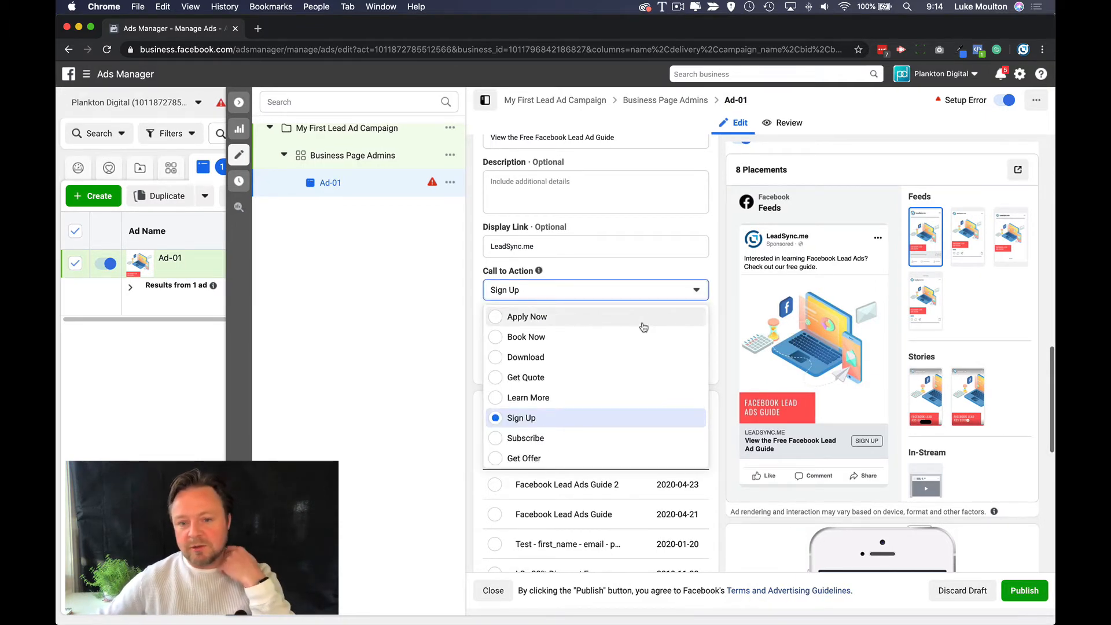
{"action": "left_click", "coordinate": [550, 379]}
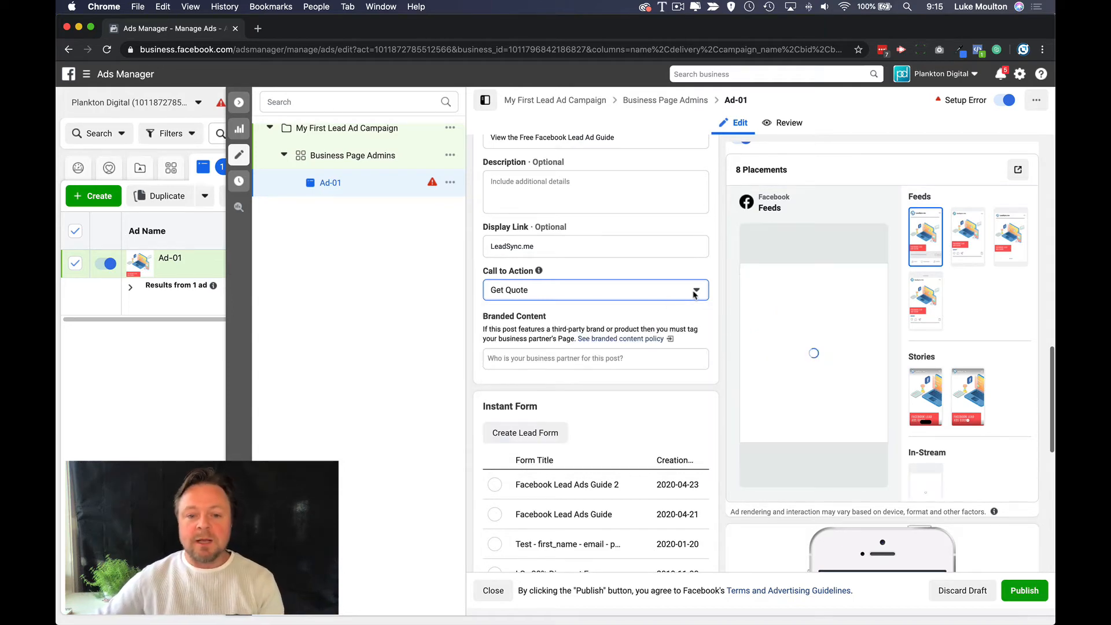
{"action": "left_click", "coordinate": [694, 289]}
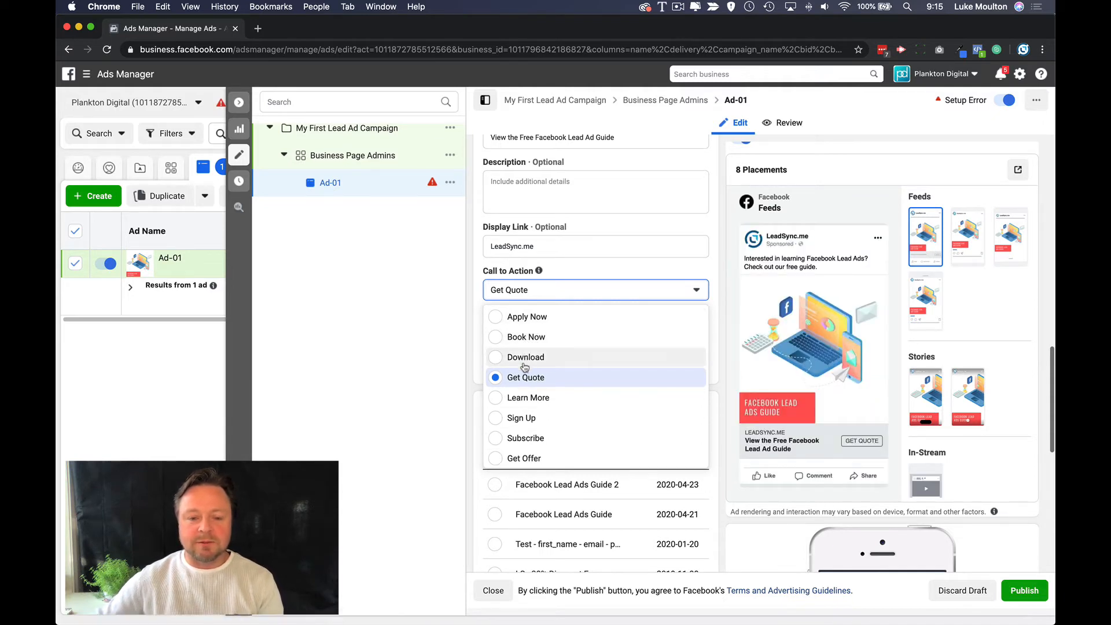
{"action": "left_click", "coordinate": [497, 399]}
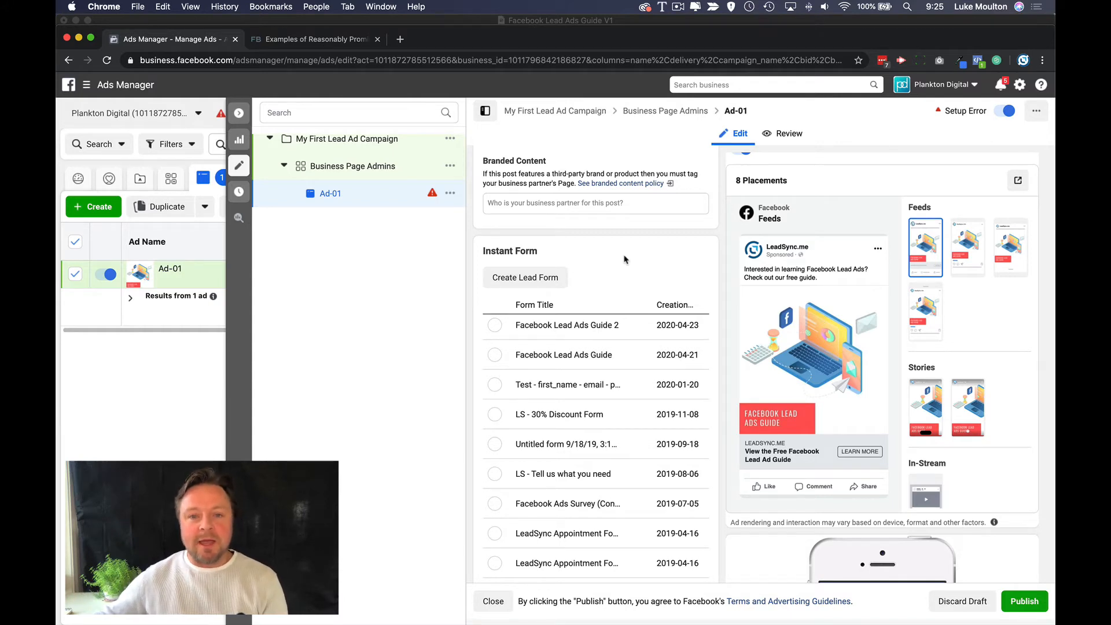
Step: Create a new lead form for the ad and name it "My First Facebook Lead Form"
{"action": "left_click", "coordinate": [526, 279]}
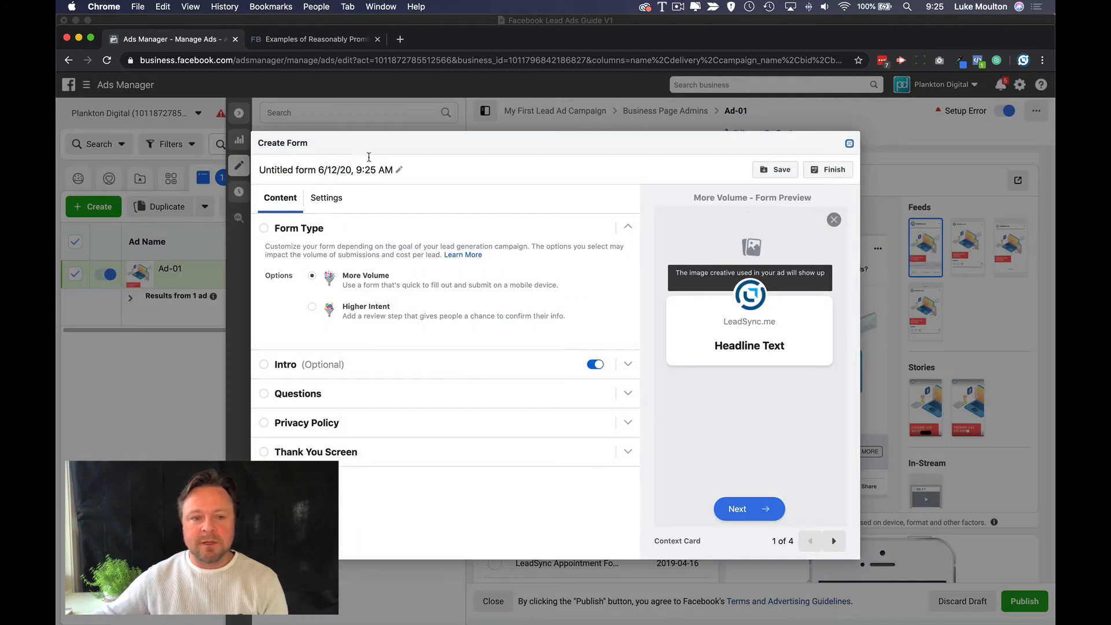
{"action": "double_click", "coordinate": [330, 168]}
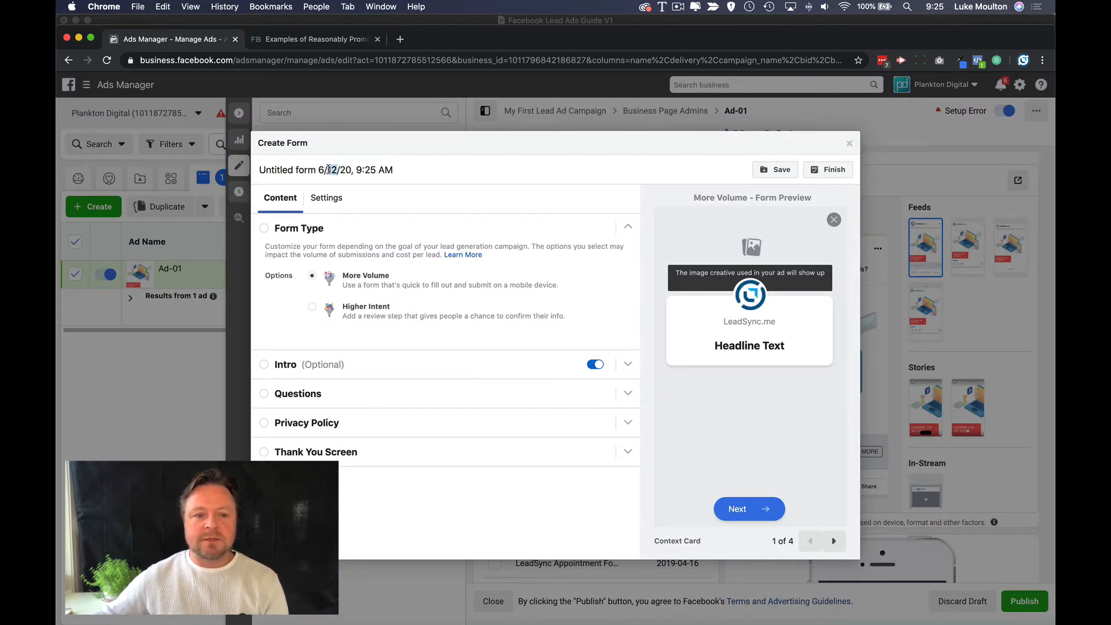
{"action": "triple_click", "coordinate": [328, 169]}
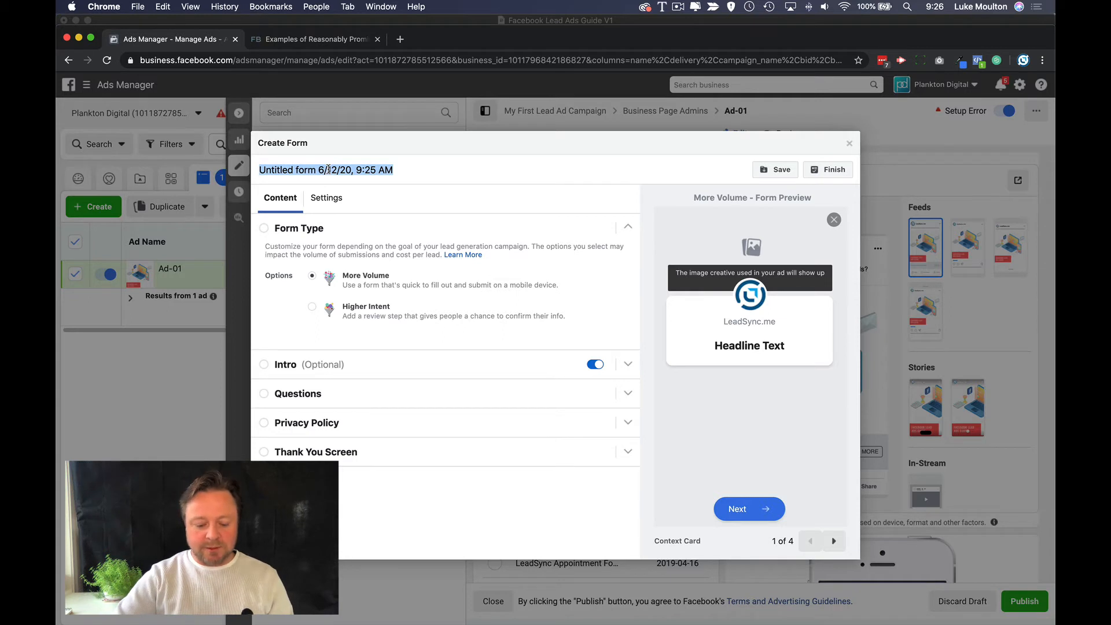
{"action": "type", "text": "My First "}
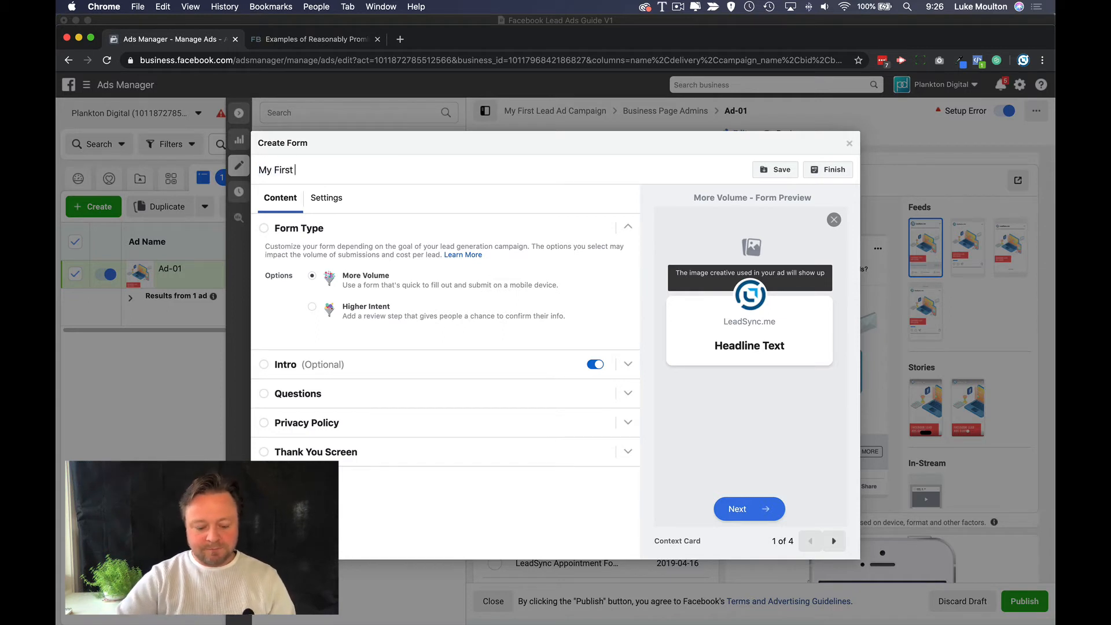
{"action": "type", "text": "Facebook Lea"}
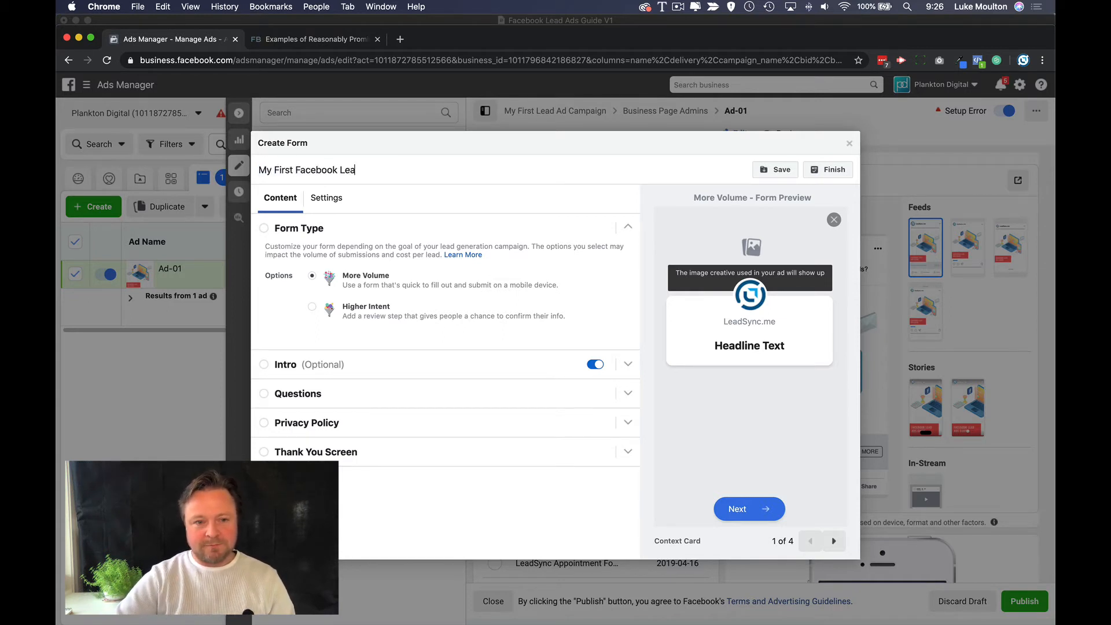
{"action": "type", "text": "d Form"}
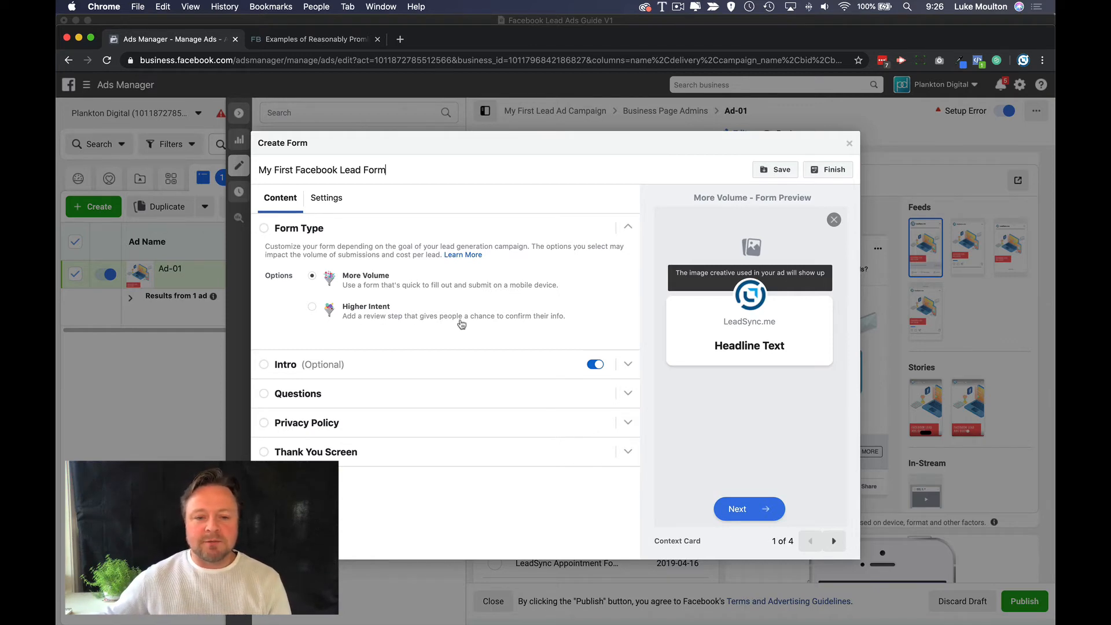
Step: Set the headline of the form's Intro section to the suggested entry "Learn How to Build Facebook Lead Ads"
{"action": "left_click", "coordinate": [628, 366]}
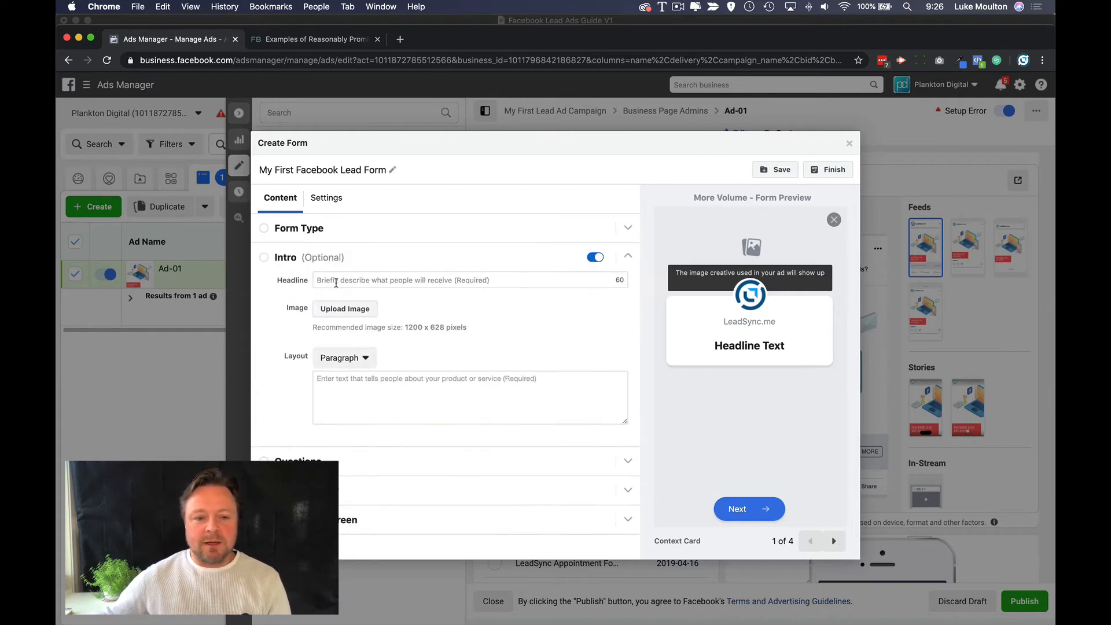
{"action": "left_click", "coordinate": [335, 282]}
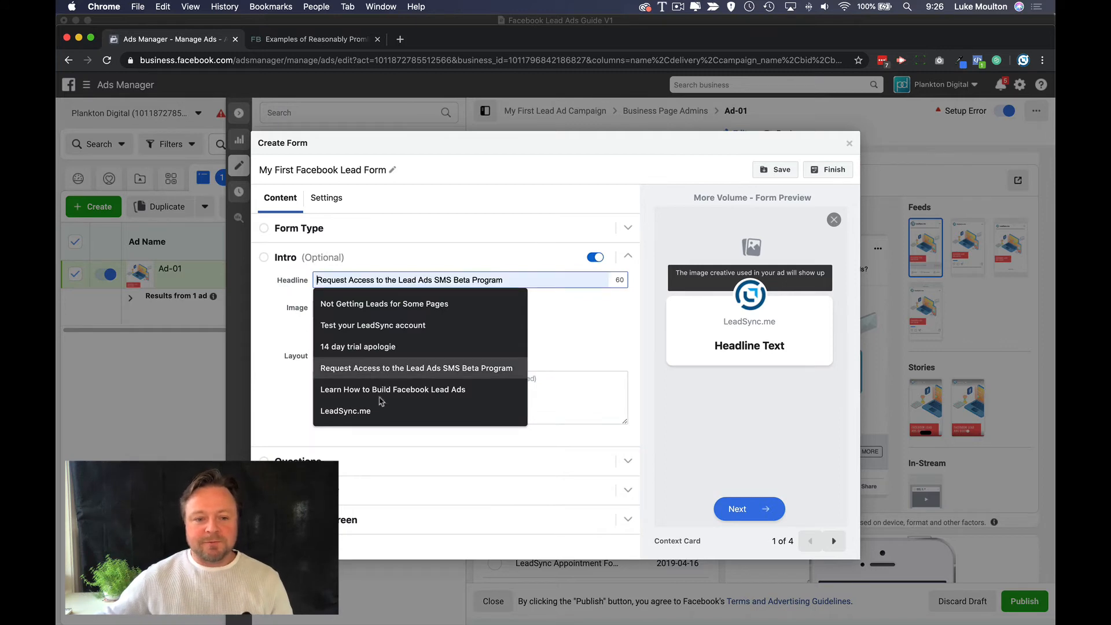
{"action": "left_click", "coordinate": [391, 390]}
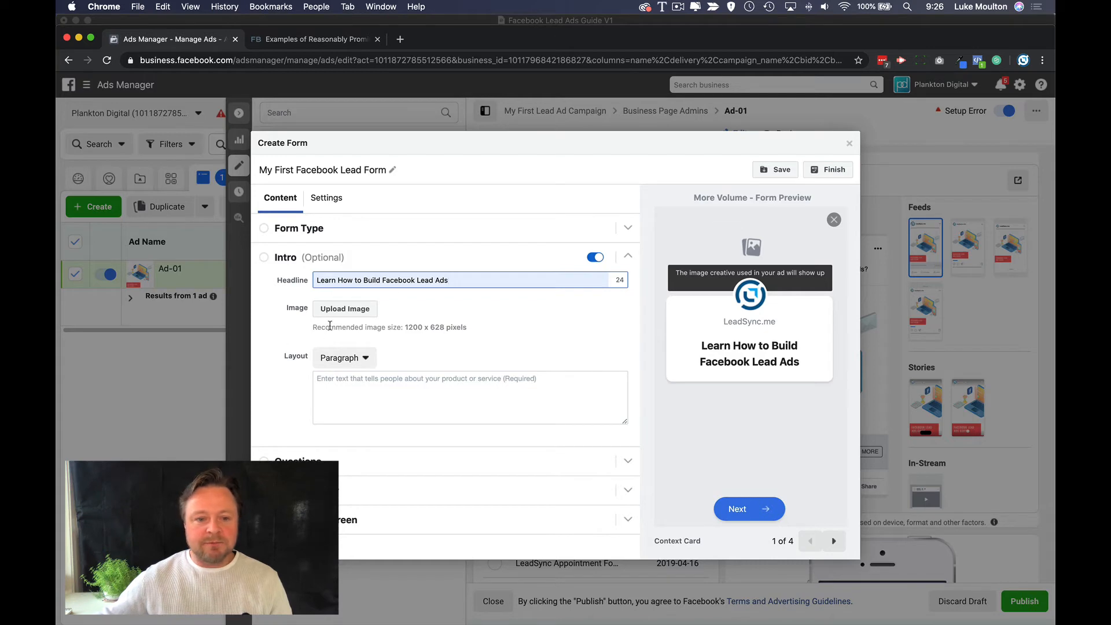
Step: Upload the 1200 × 628 Facebook Lead Ads Guide picture from the Banners folder as the form's intro image
{"action": "left_click_drag", "start_coordinate": [403, 327], "coordinate": [444, 327]}
{"action": "left_click", "coordinate": [346, 309]}
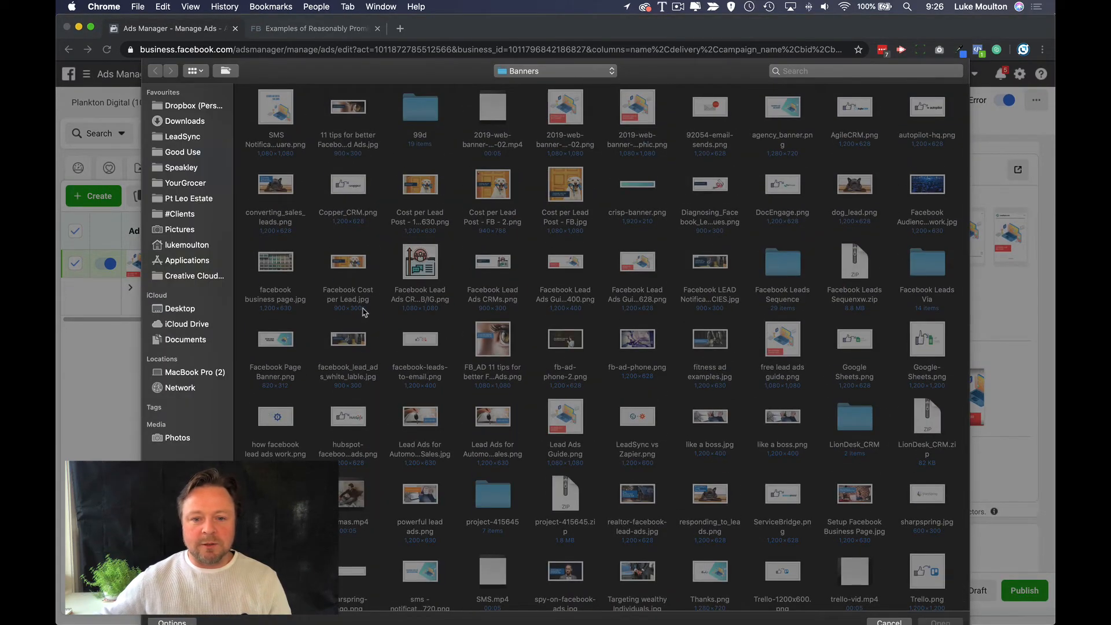
{"action": "left_click", "coordinate": [646, 275]}
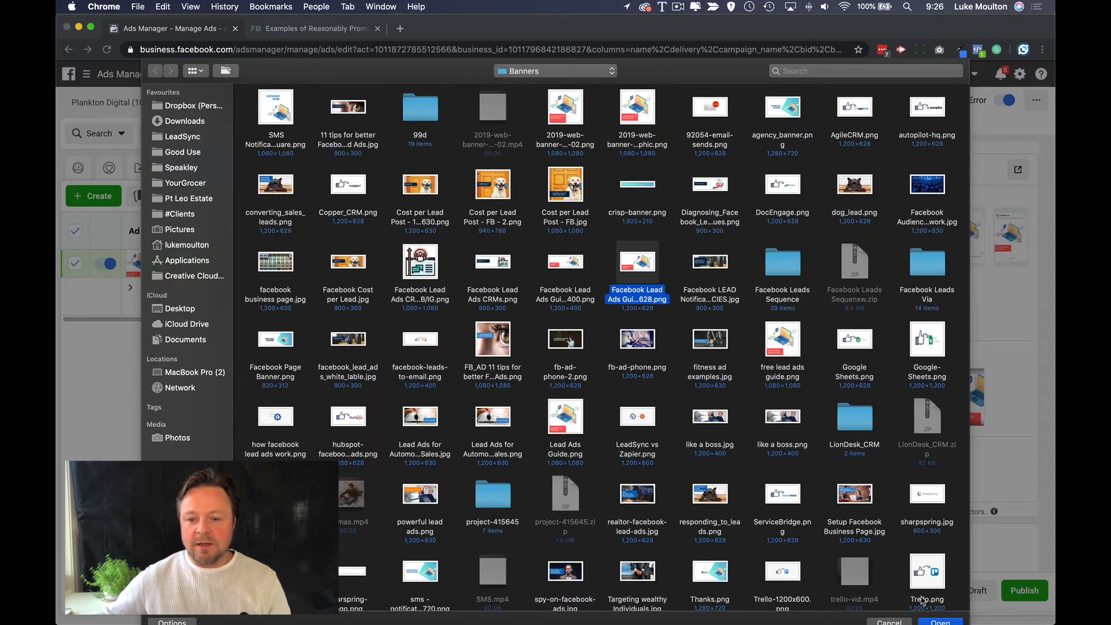
{"action": "left_click", "coordinate": [941, 621]}
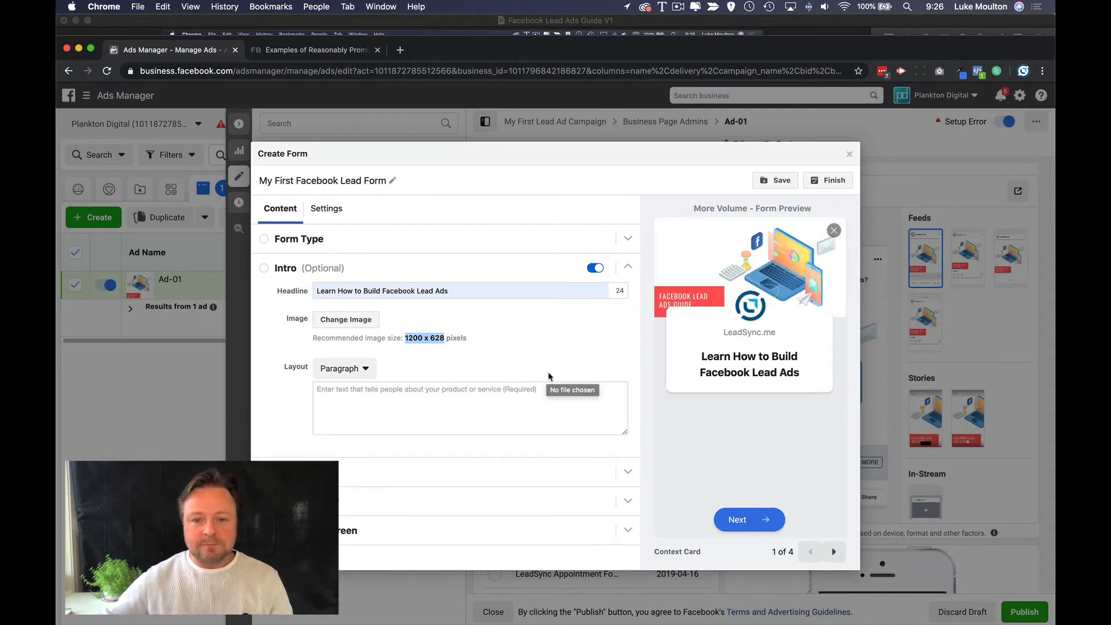
Step: Keep the intro layout as Paragraph and enter "View our step by step guide to building your first Facebook Lead Ad campaign."
{"action": "left_click", "coordinate": [359, 392]}
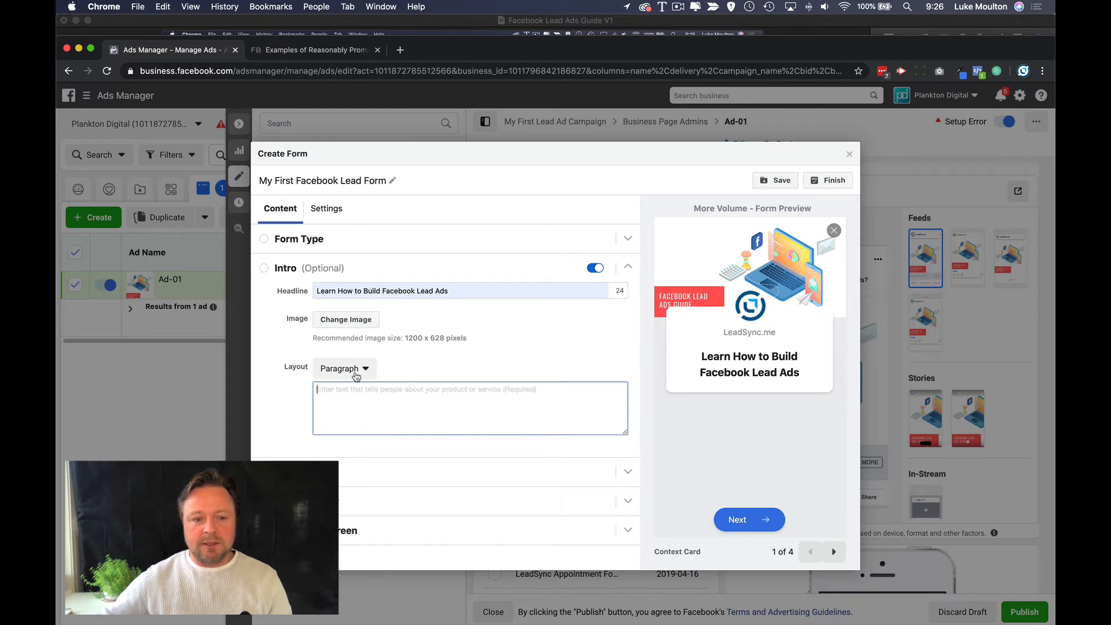
{"action": "left_click", "coordinate": [358, 371]}
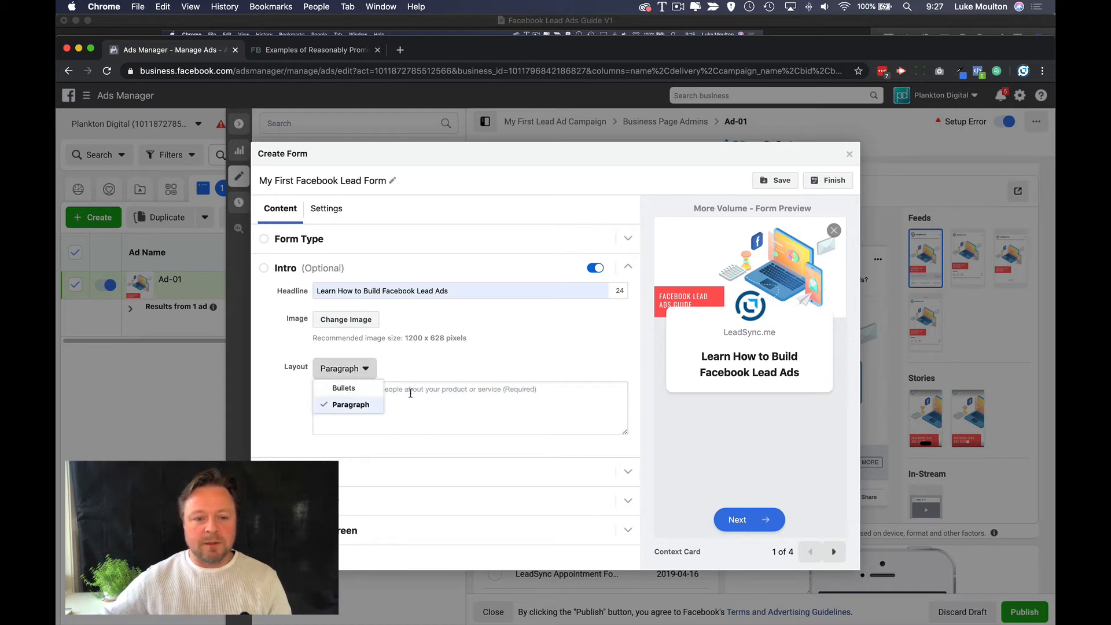
{"action": "left_click", "coordinate": [386, 394]}
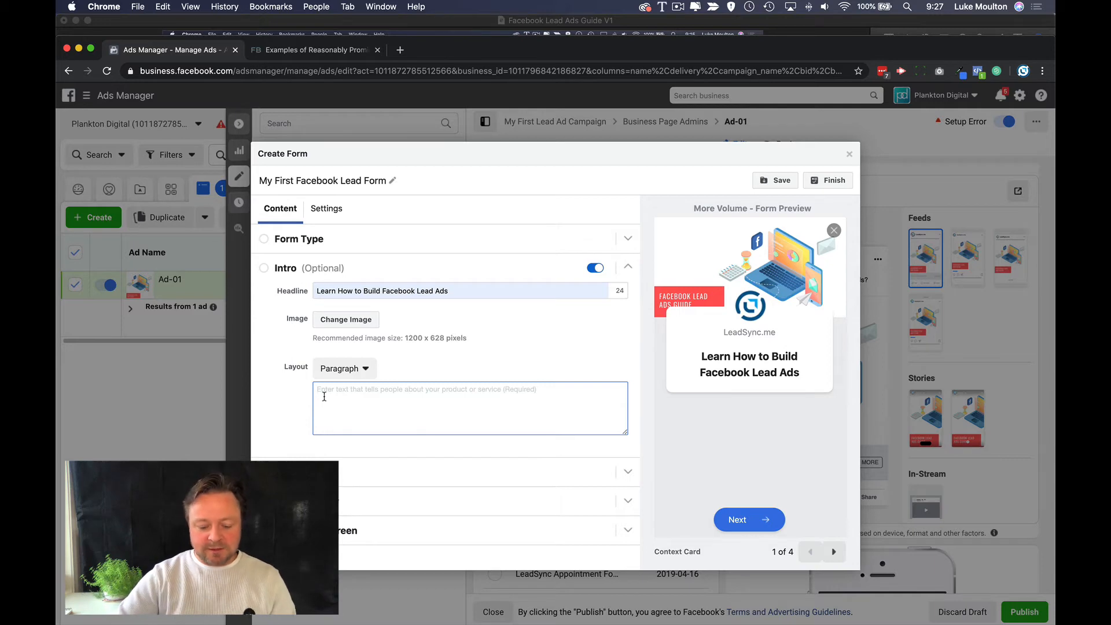
{"action": "type", "text": "View our"}
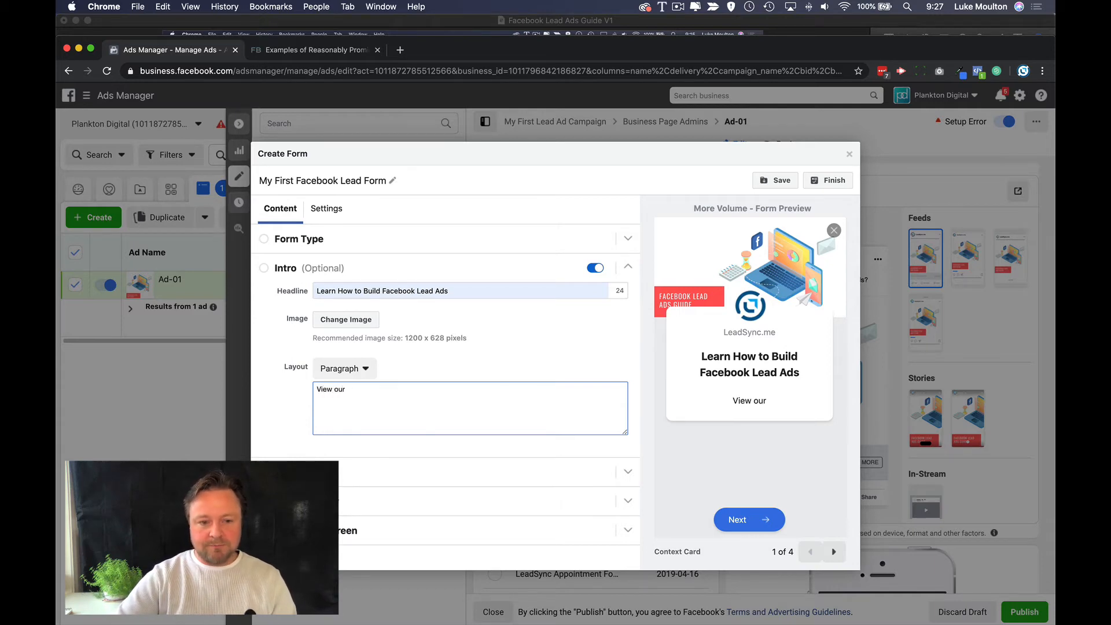
{"action": "type", "text": " step b"}
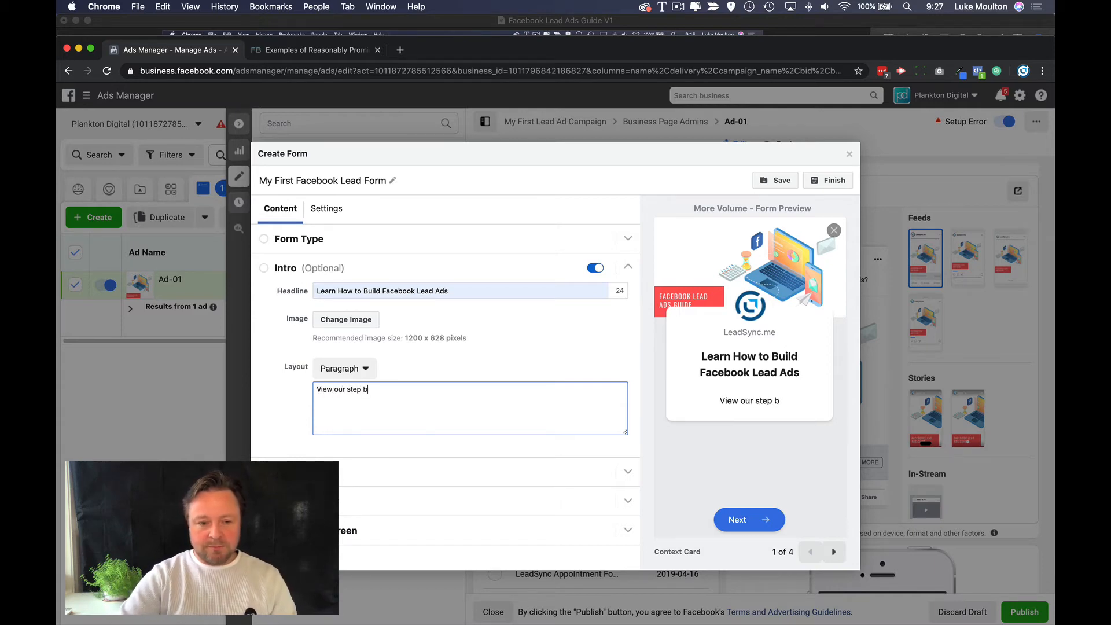
{"action": "type", "text": "y s"}
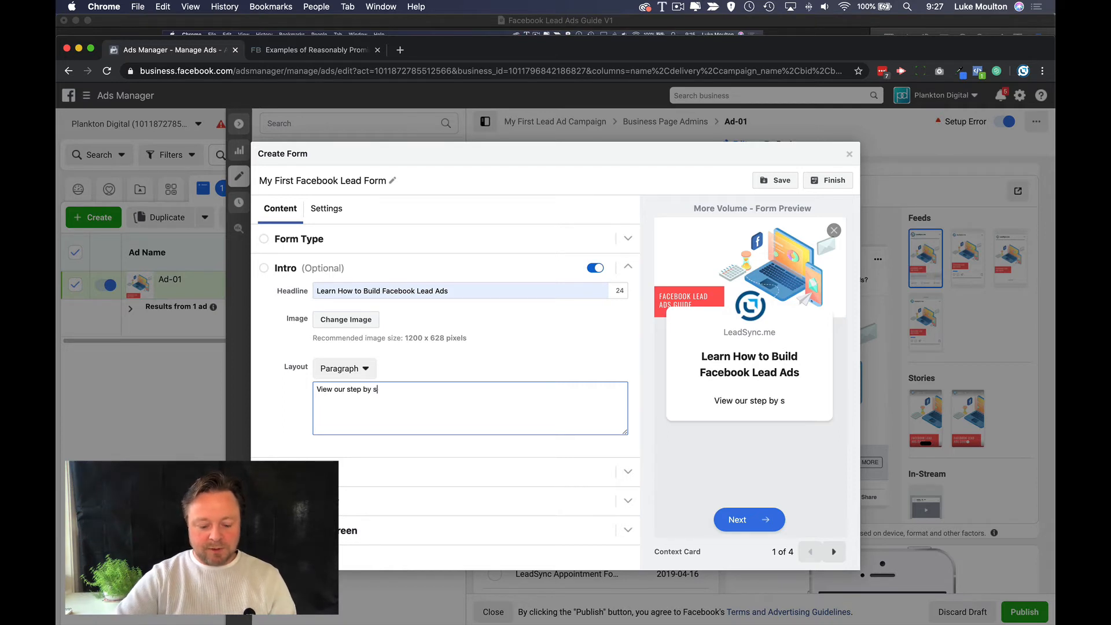
{"action": "type", "text": "tep guide "}
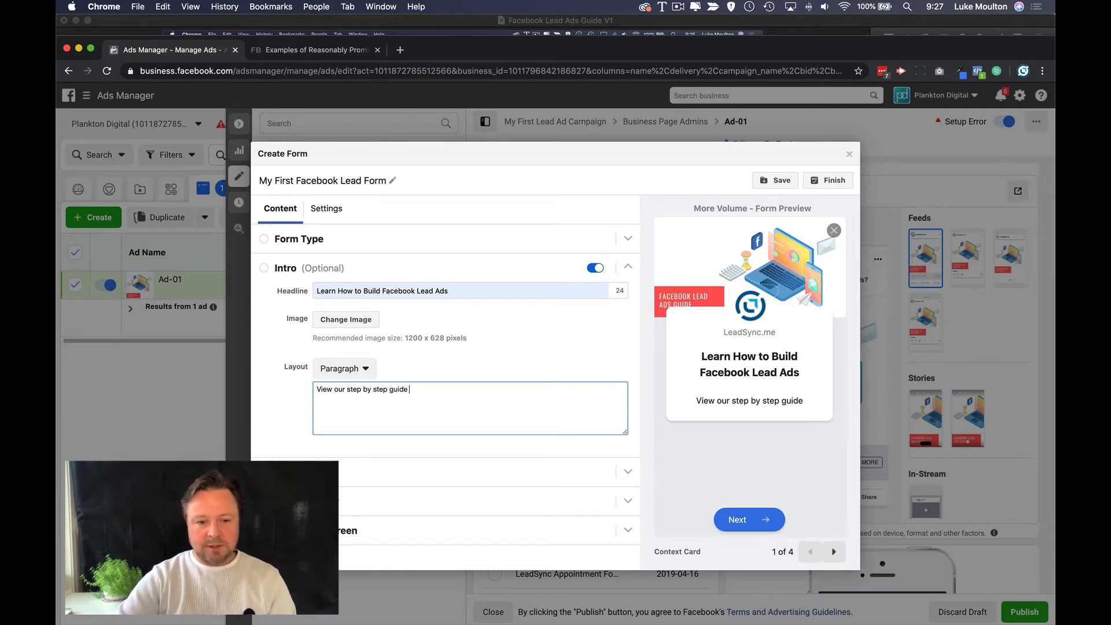
{"action": "type", "text": "to building you"}
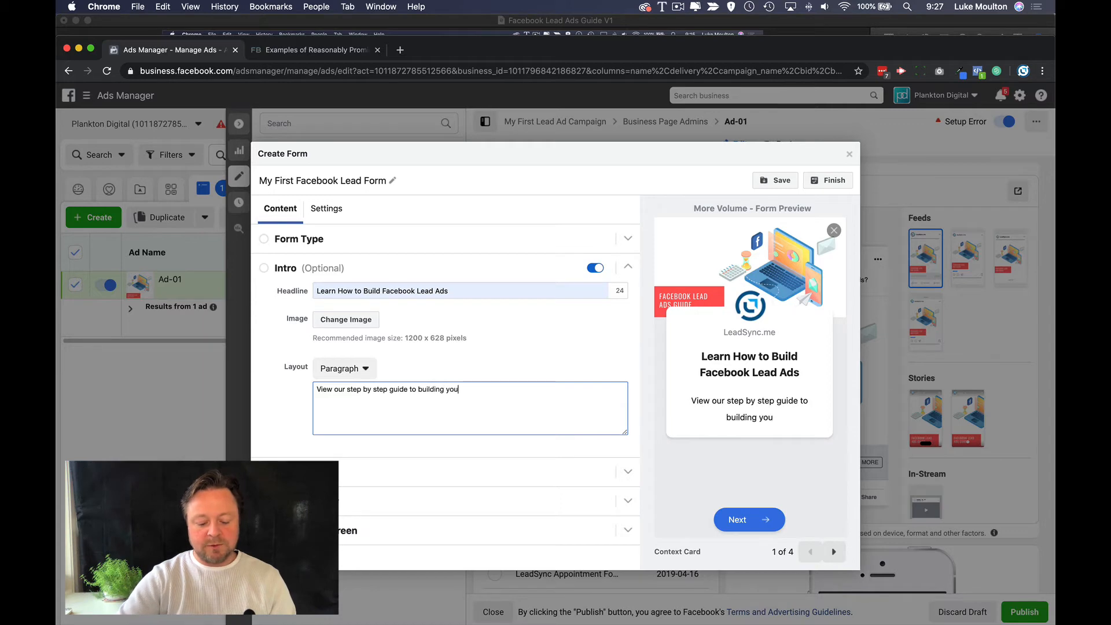
{"action": "type", "text": "r first"}
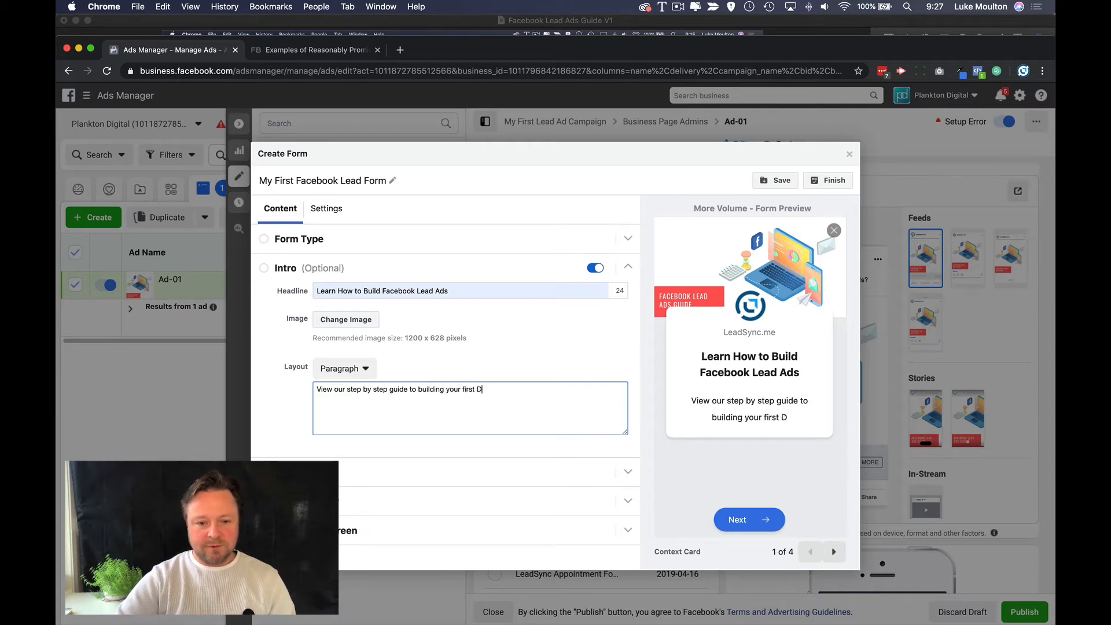
{"action": "type", "text": " Faceb"}
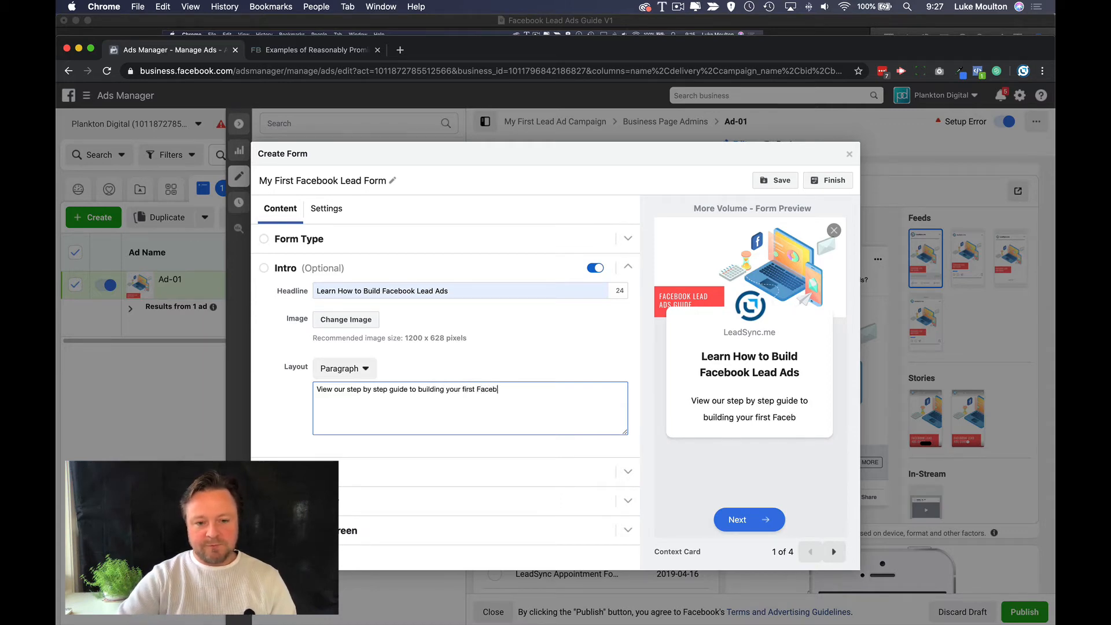
{"action": "type", "text": "ook Lead A"}
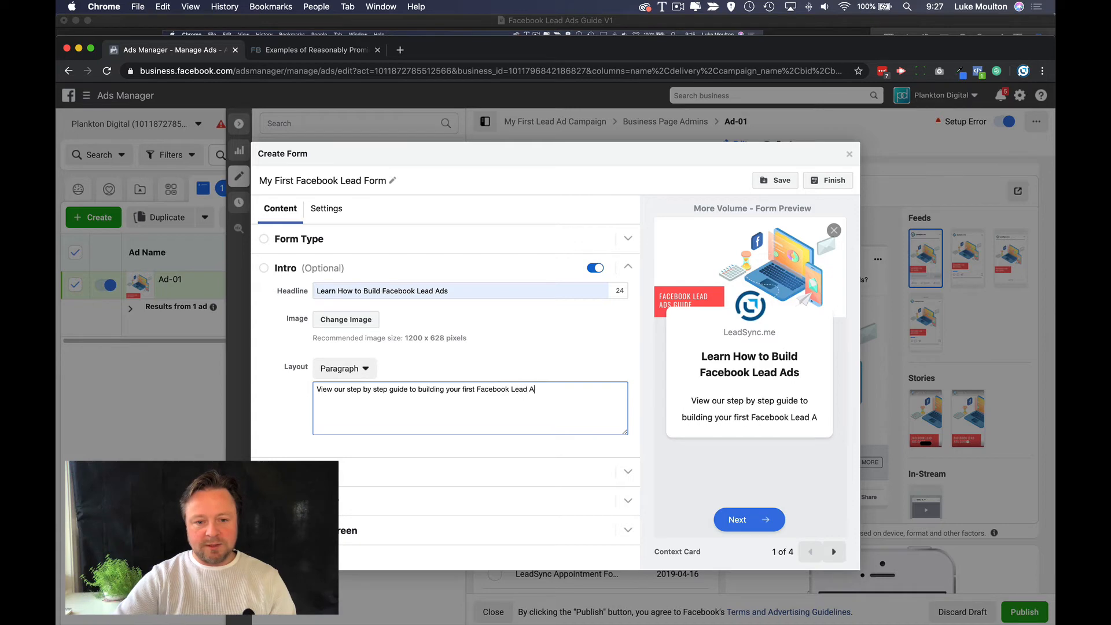
{"action": "type", "text": "d campaign."}
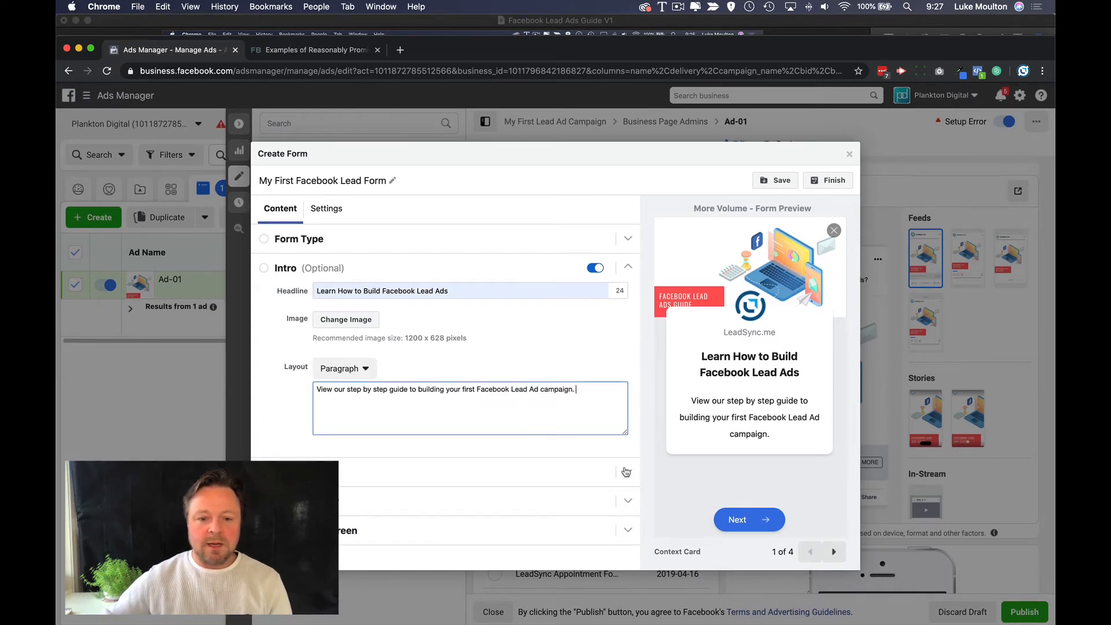
Step: In the form's Questions section, replace the Full name field with First name and place it above Email
{"action": "left_click", "coordinate": [626, 471]}
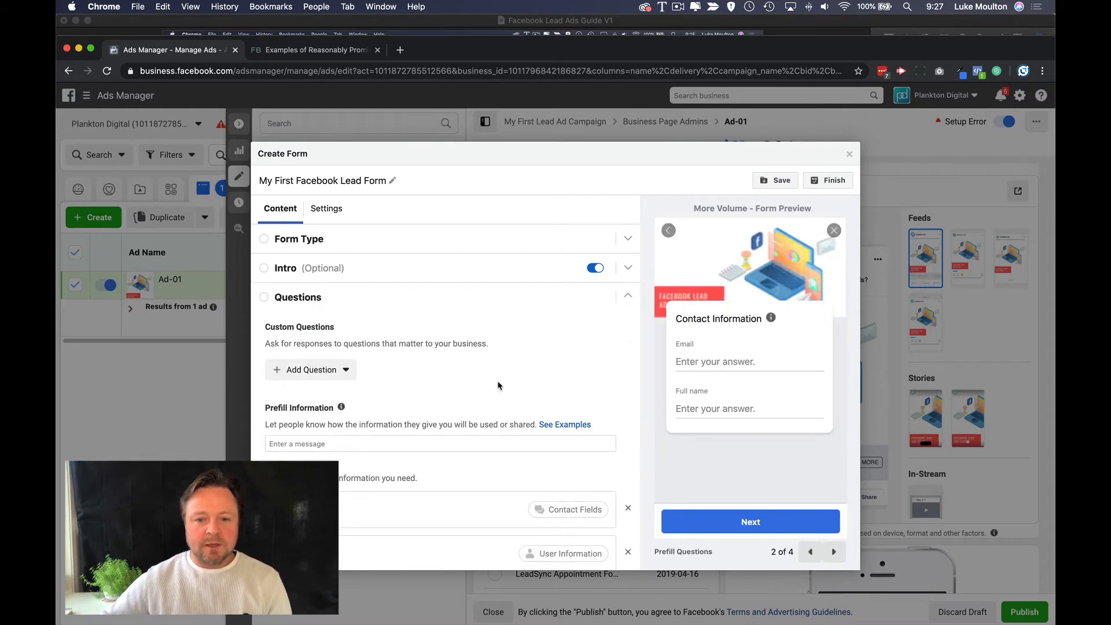
{"action": "scroll", "coordinate": [498, 385], "scroll_direction": "down", "scroll_amount": 2}
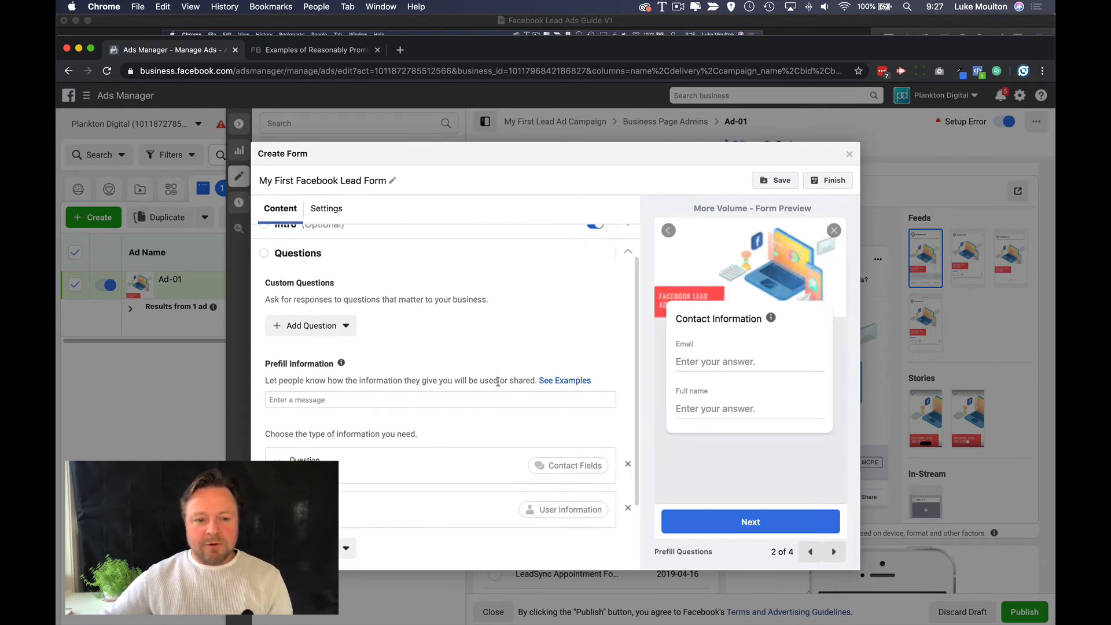
{"action": "scroll", "coordinate": [498, 381], "scroll_direction": "down", "scroll_amount": 1}
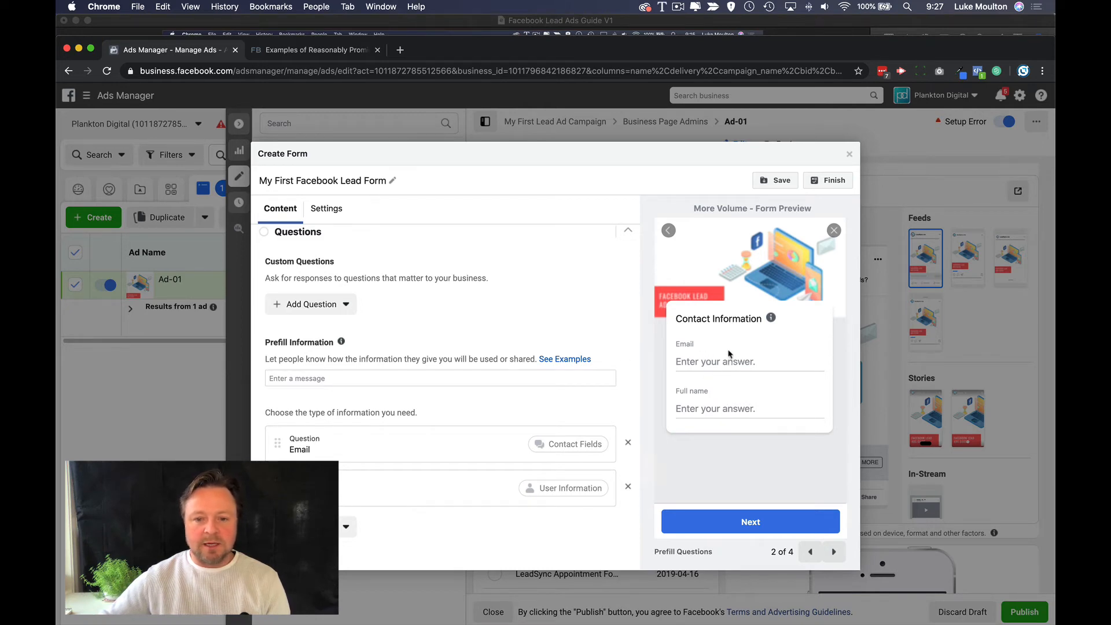
{"action": "left_click", "coordinate": [628, 489]}
{"action": "left_click", "coordinate": [349, 487]}
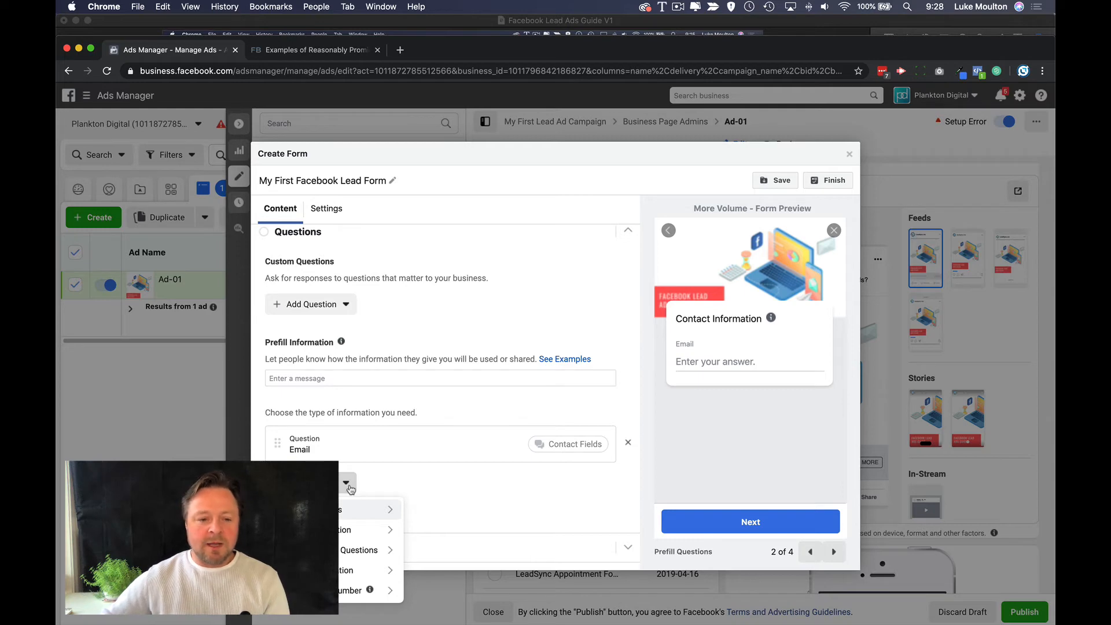
{"action": "mouse_move", "coordinate": [349, 512]}
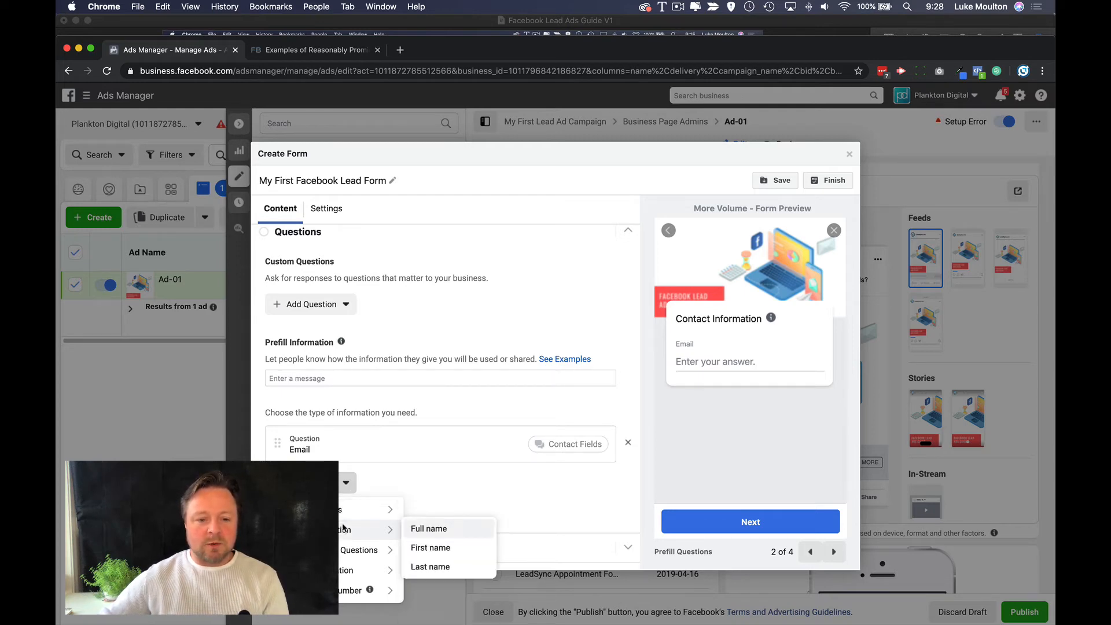
{"action": "mouse_move", "coordinate": [340, 544]}
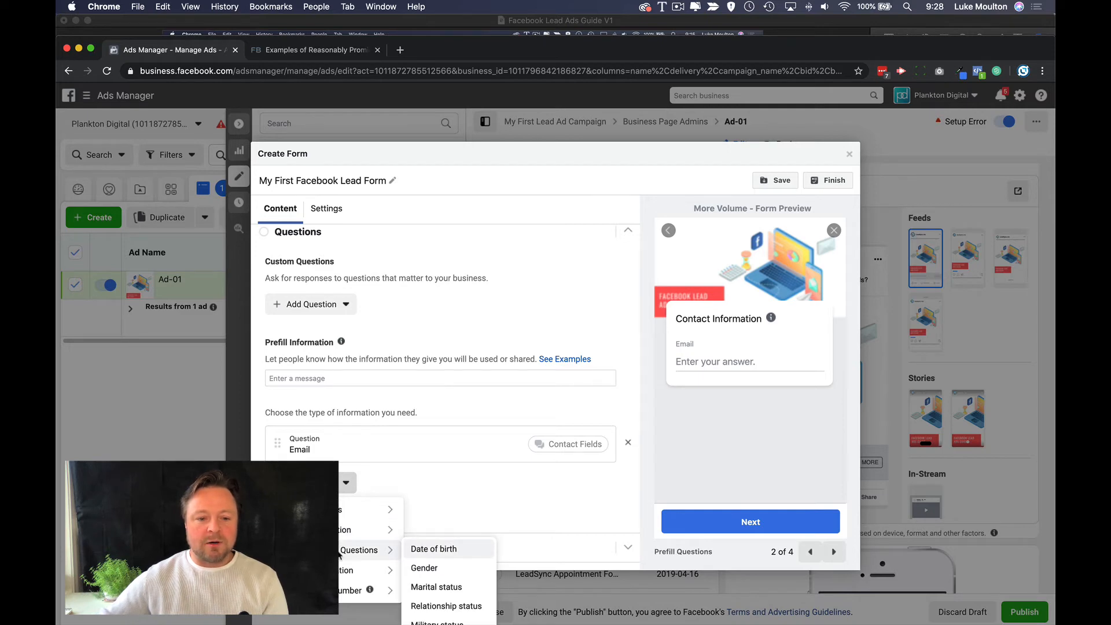
{"action": "mouse_move", "coordinate": [342, 589]}
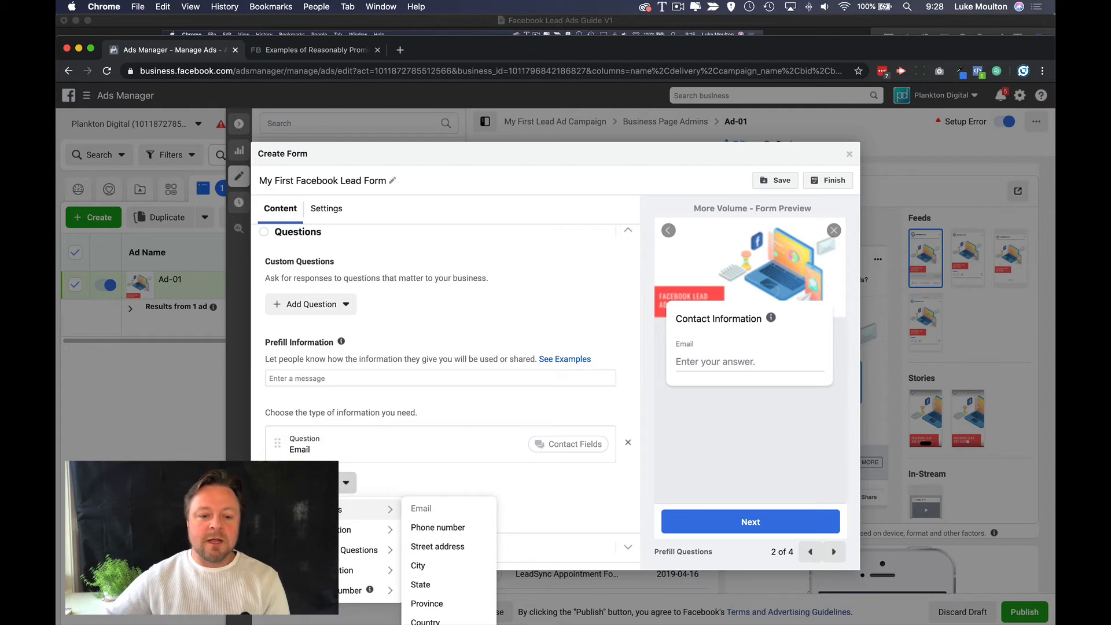
{"action": "left_click", "coordinate": [446, 547]}
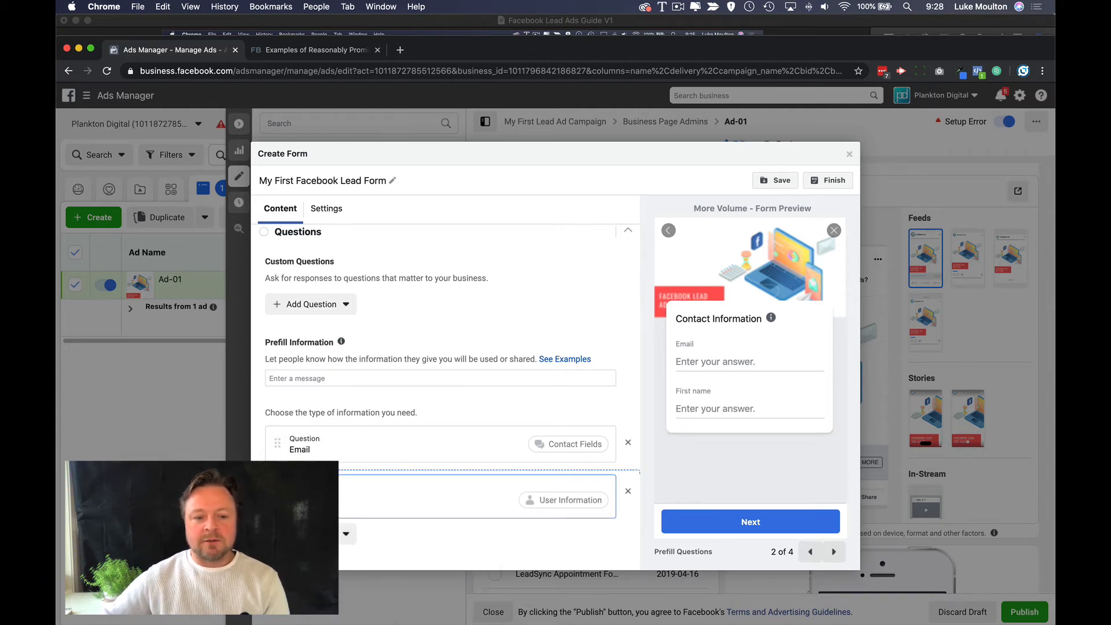
{"action": "left_click_drag", "start_coordinate": [277, 492], "coordinate": [278, 436]}
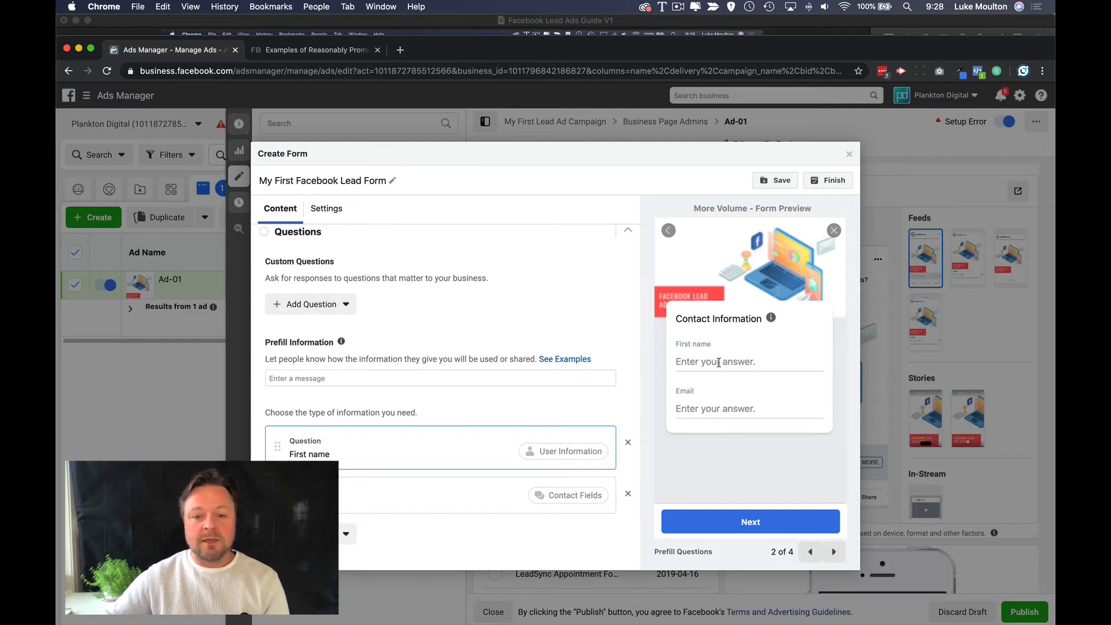
Step: Add a multiple choice custom question reading "Have you advertised on Facebook before?"
{"action": "left_click", "coordinate": [346, 306]}
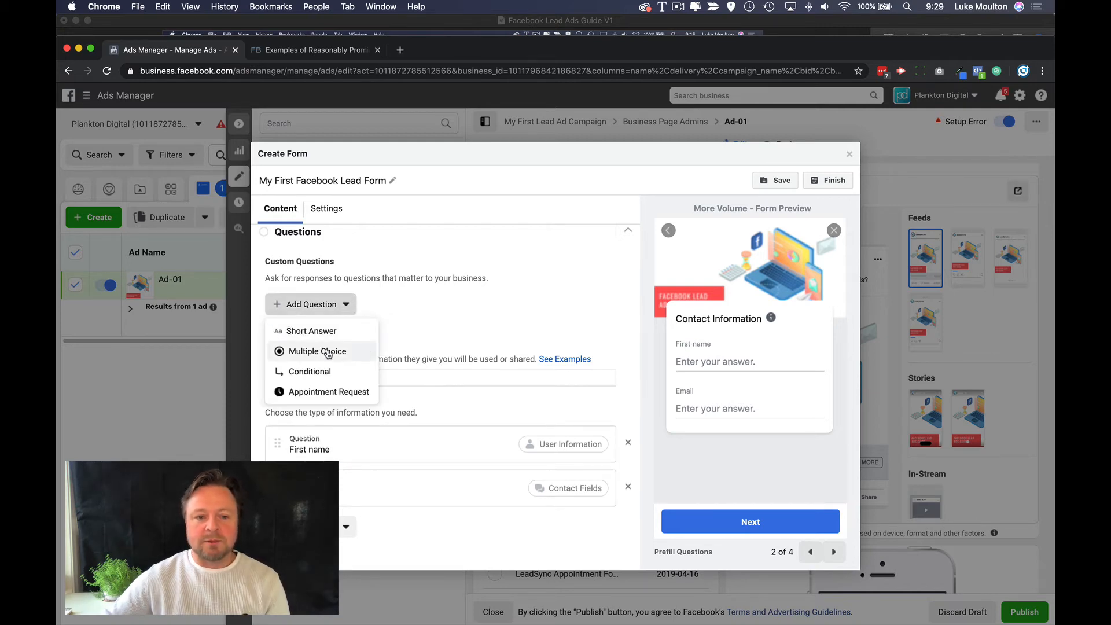
{"action": "left_click", "coordinate": [328, 352]}
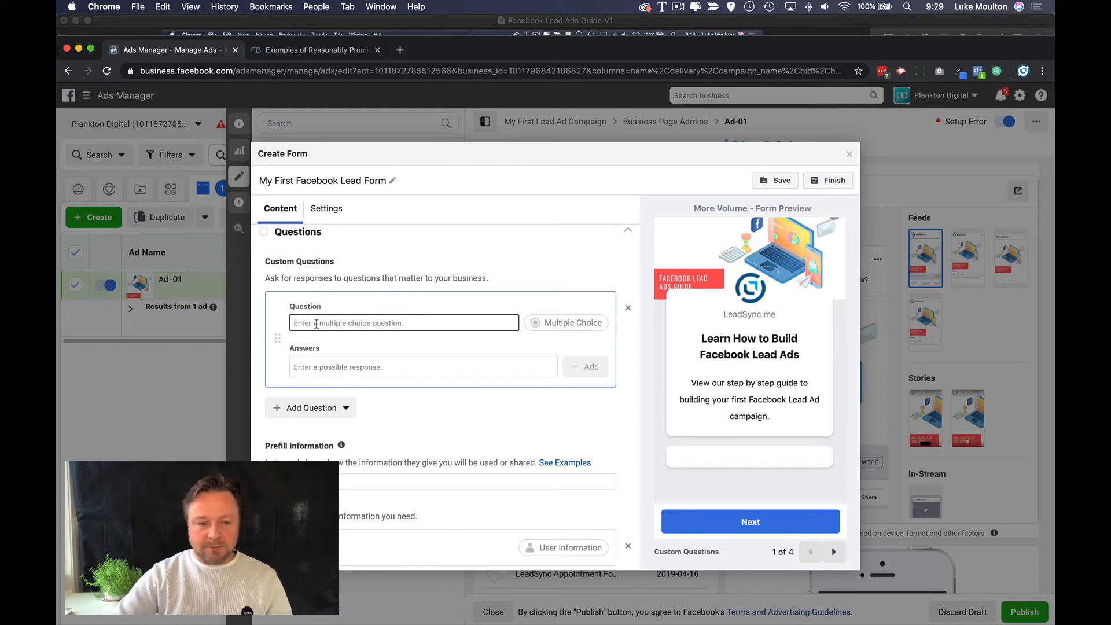
{"action": "type", "text": "Have "}
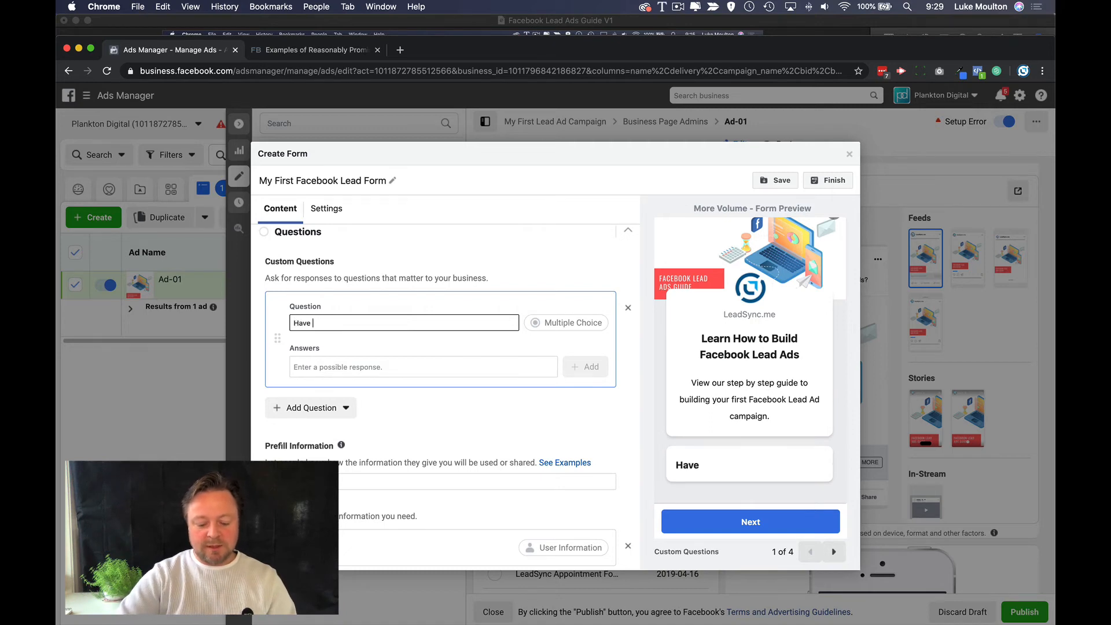
{"action": "type", "text": "you advertis"}
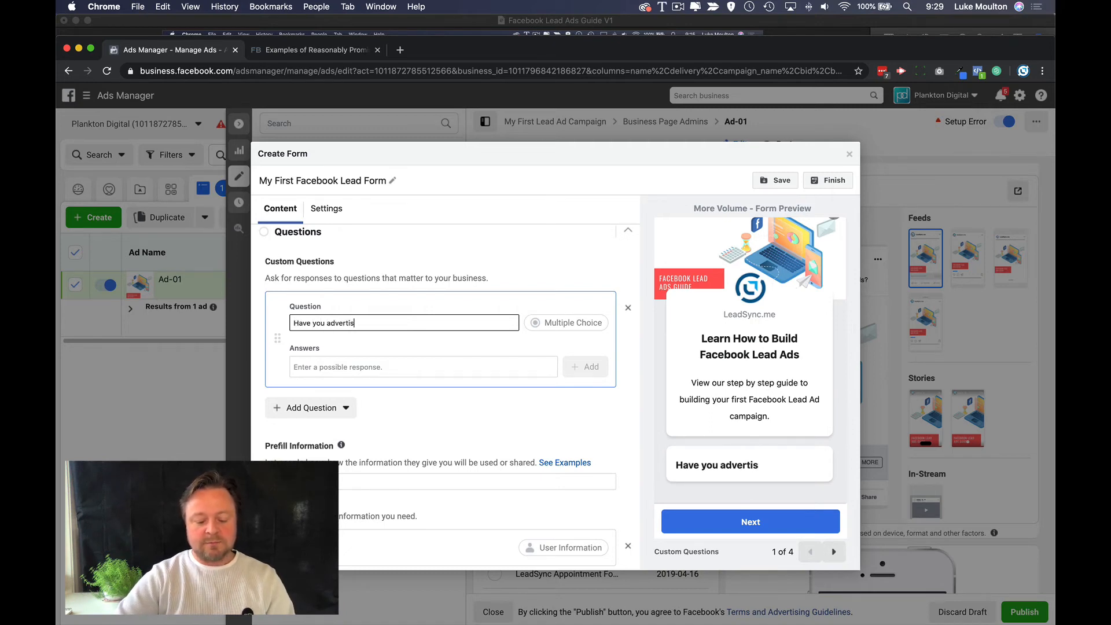
{"action": "type", "text": "ed on Facebo"}
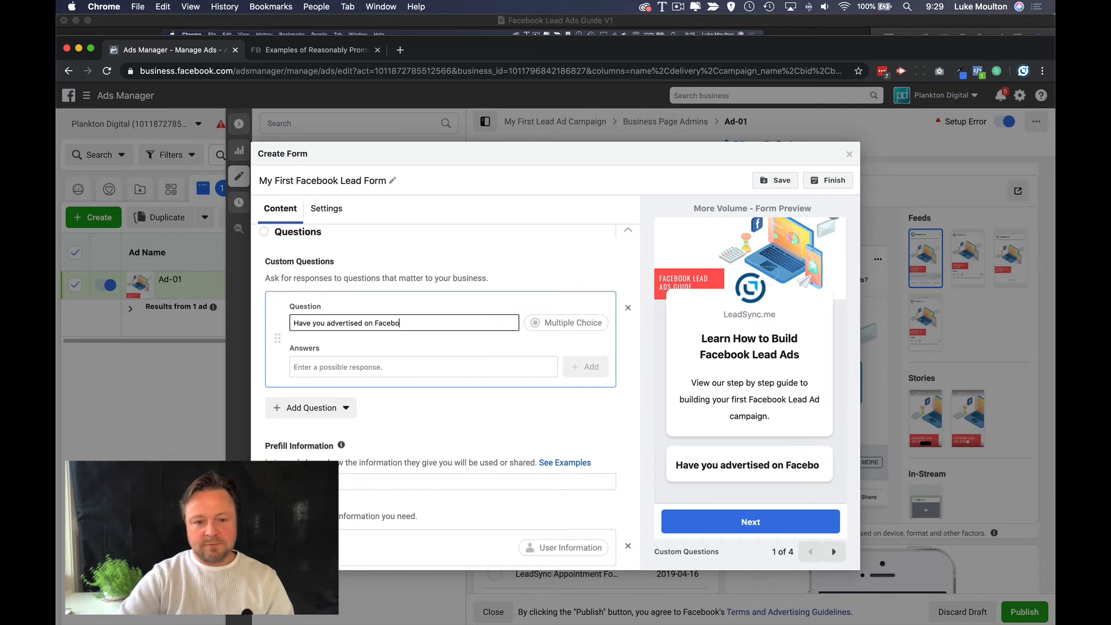
{"action": "type", "text": "ok before?"}
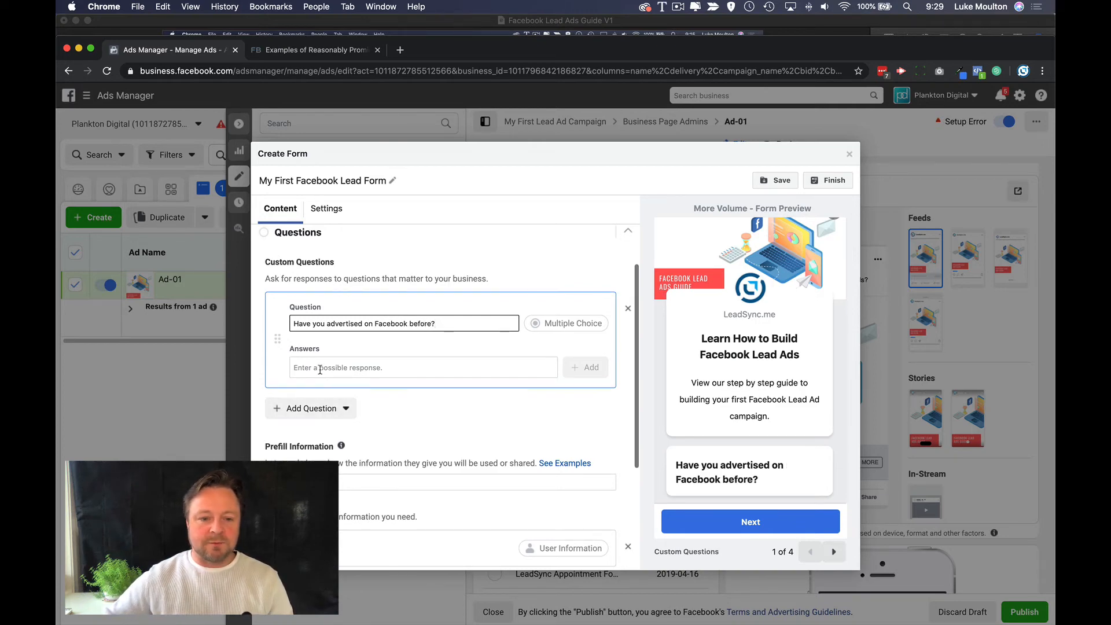
Step: Add the possible answers Yes and No to the multiple choice question about advertising on Facebook
{"action": "left_click", "coordinate": [322, 366]}
{"action": "type", "text": "YEs"}
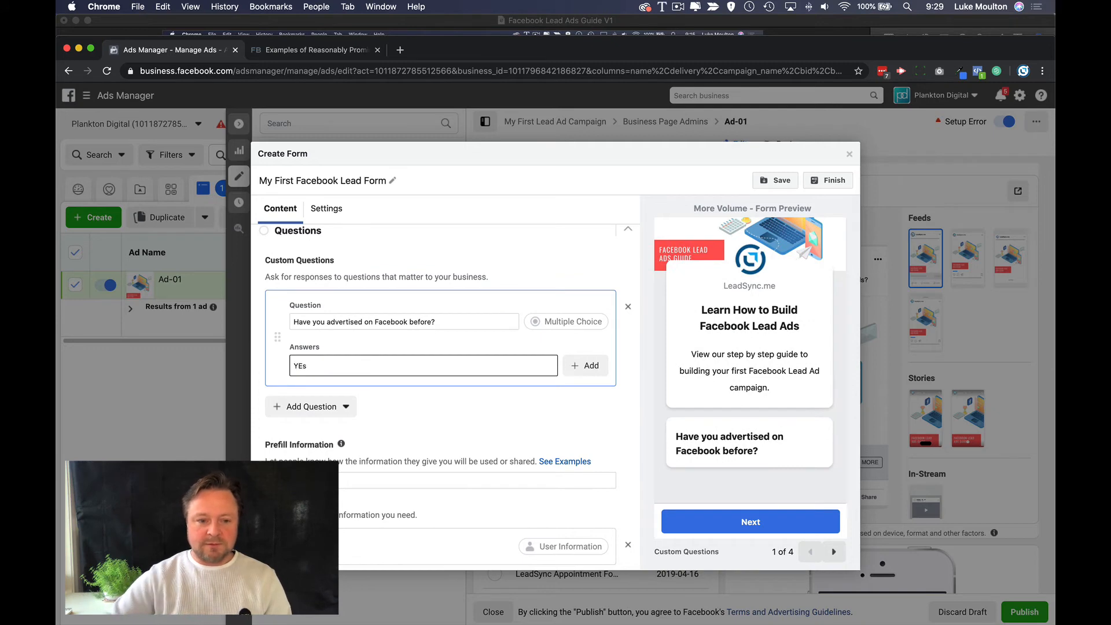
{"action": "left_click", "coordinate": [587, 366]}
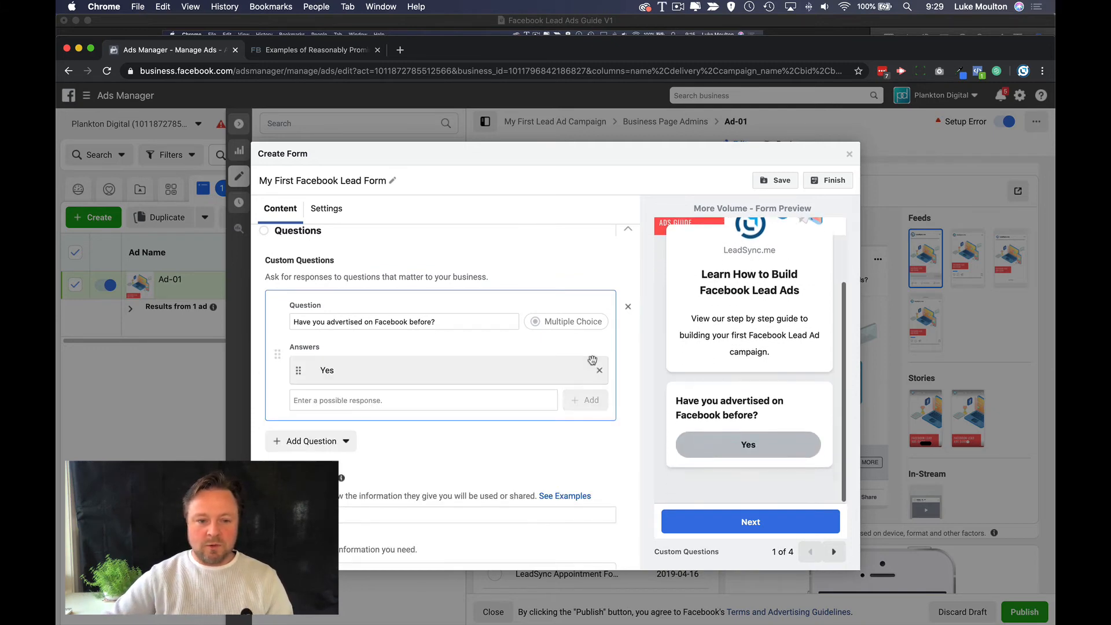
{"action": "left_click", "coordinate": [410, 396]}
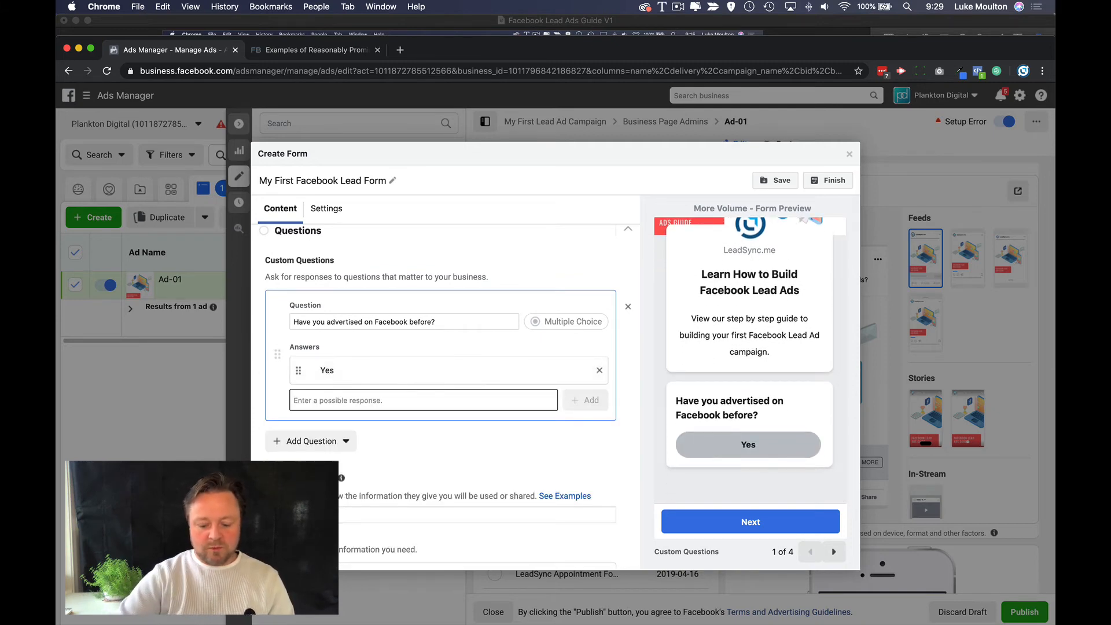
{"action": "type", "text": "No"}
{"action": "left_click", "coordinate": [585, 399]}
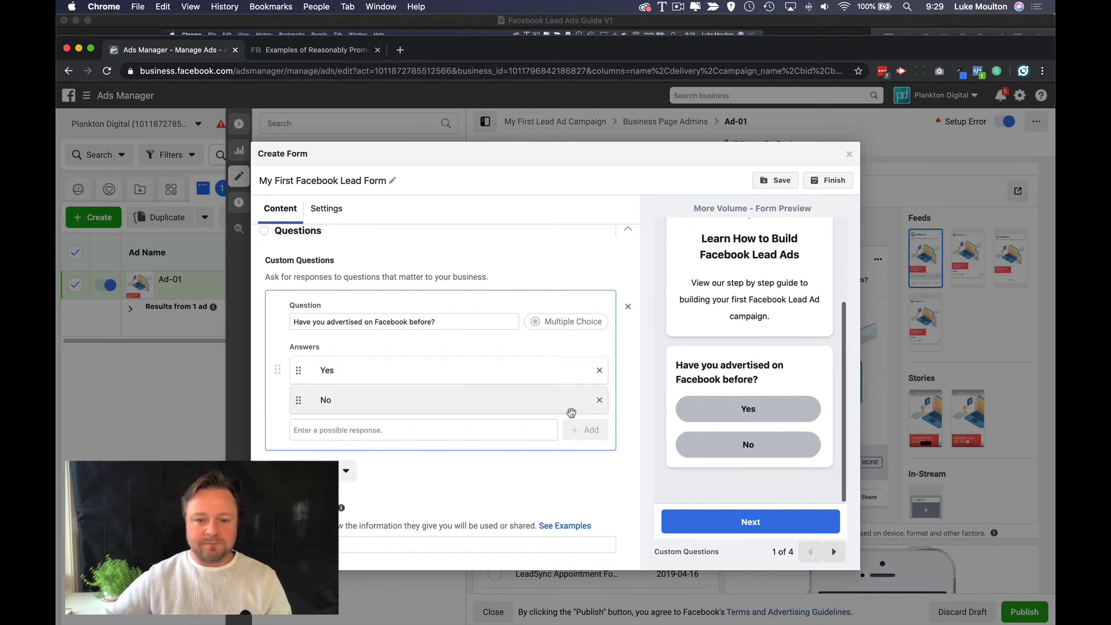
{"action": "left_click", "coordinate": [459, 473]}
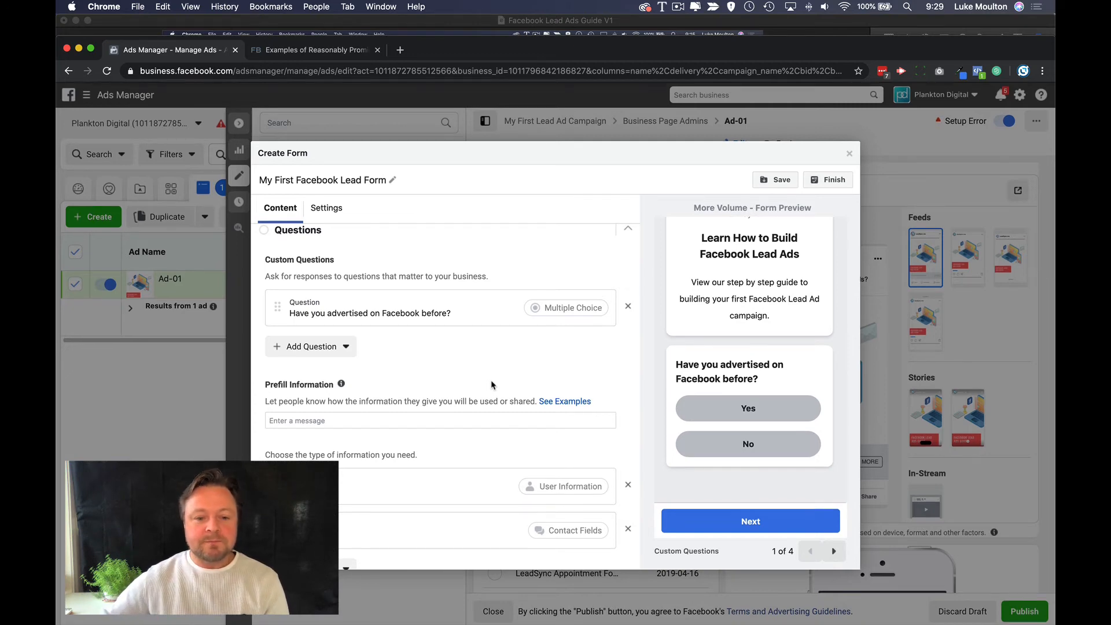
Step: Review the custom question and contact information pages in the form preview
{"action": "scroll", "coordinate": [474, 401], "scroll_direction": "down", "scroll_amount": 3}
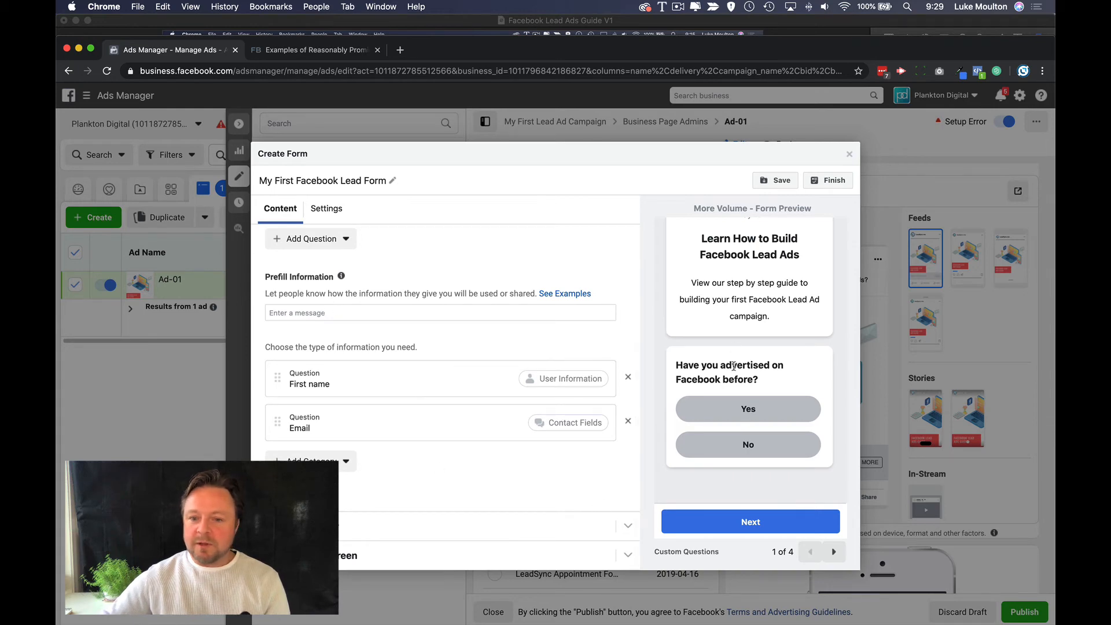
{"action": "scroll", "coordinate": [748, 280], "scroll_direction": "up", "scroll_amount": 1}
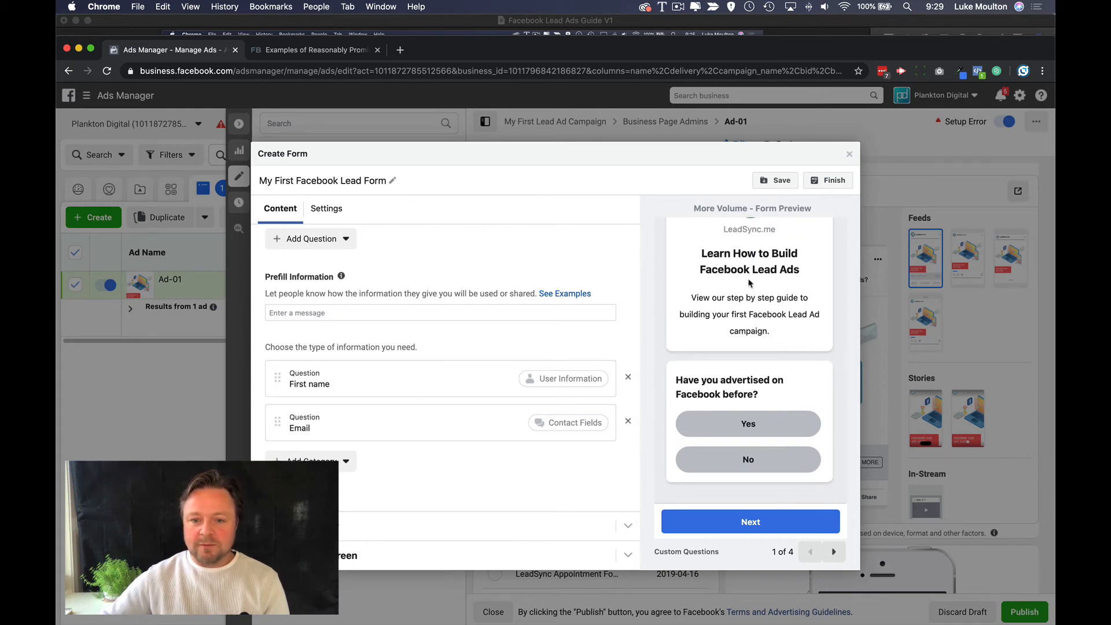
{"action": "left_click", "coordinate": [834, 552]}
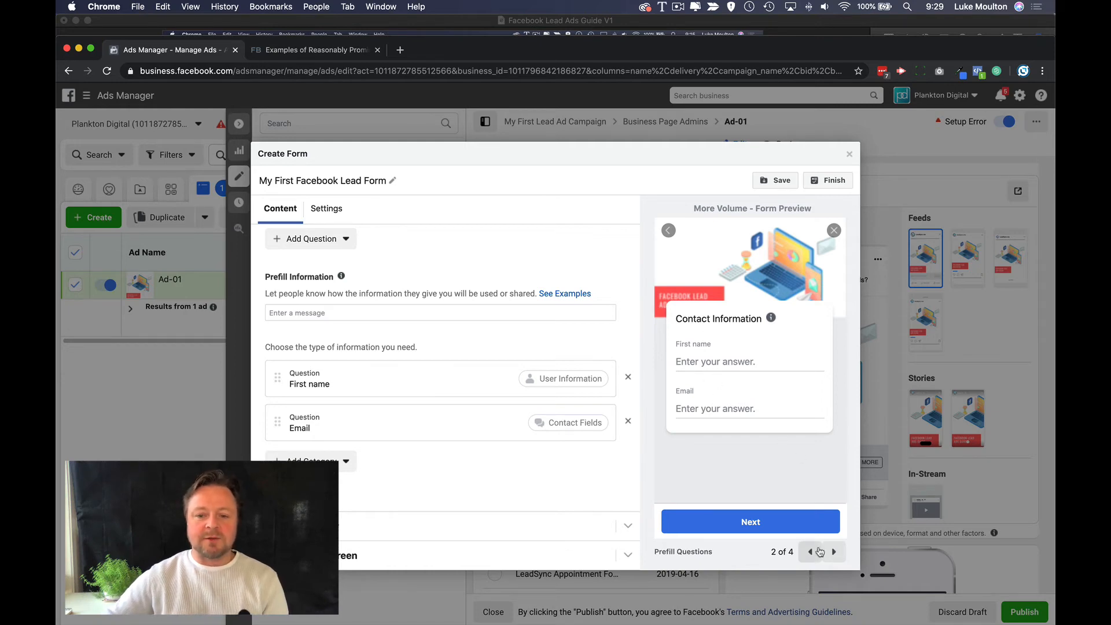
Step: In the form's Privacy Policy section, set the link text to "Privacy Policy"
{"action": "left_click", "coordinate": [628, 525]}
{"action": "left_click", "coordinate": [356, 377]}
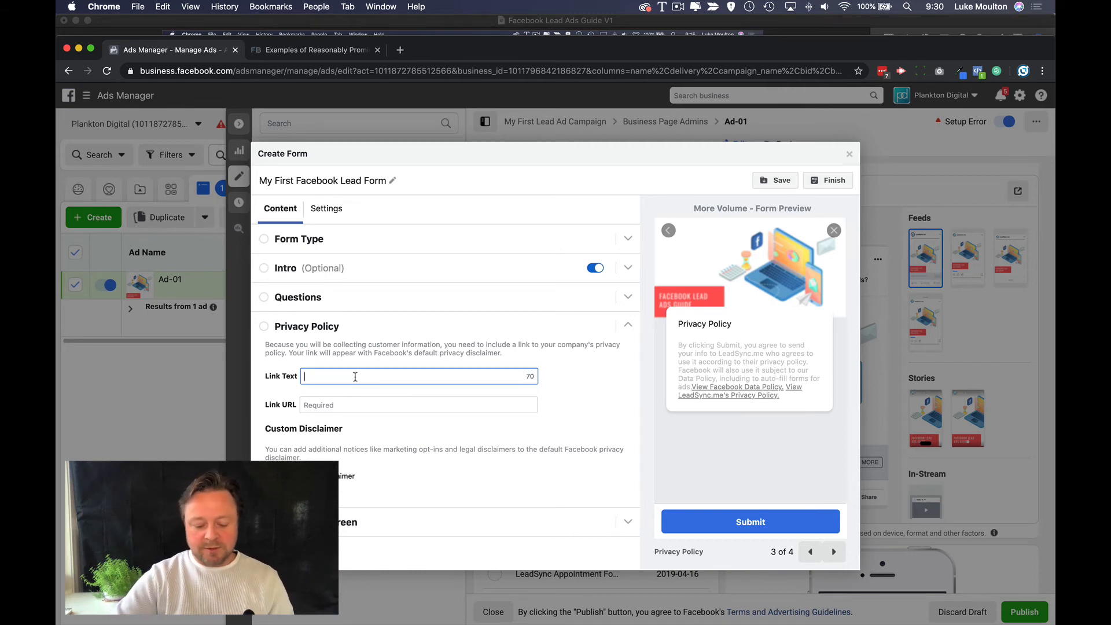
{"action": "type", "text": "Privacy P"}
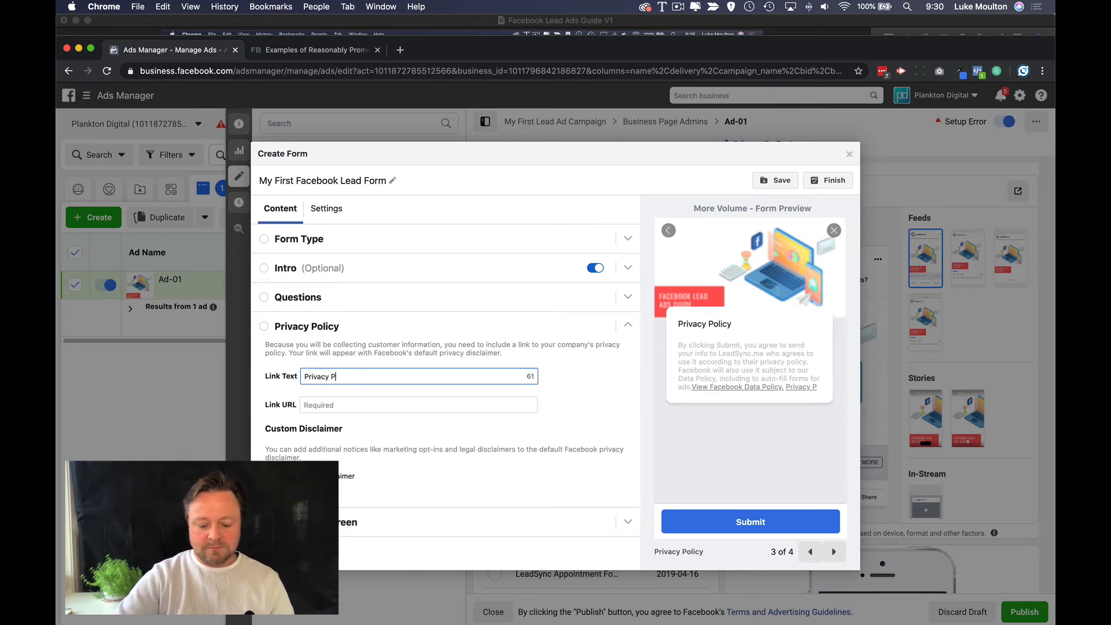
{"action": "type", "text": "olicy"}
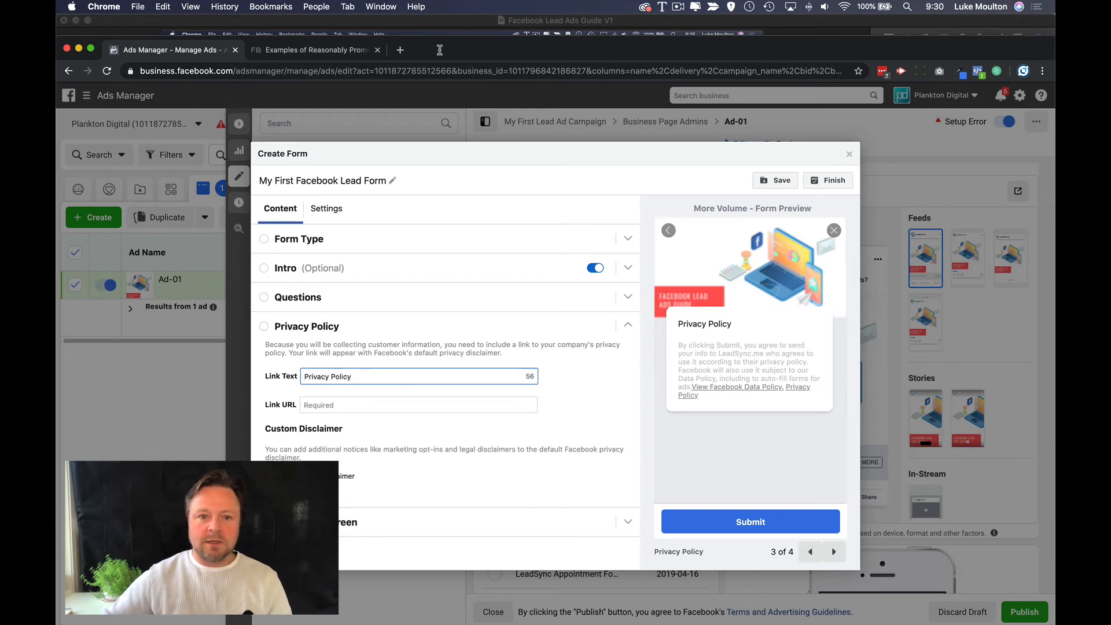
Step: Open the privacy page of leadsync.me in a new browser tab and copy its address
{"action": "left_click", "coordinate": [400, 50]}
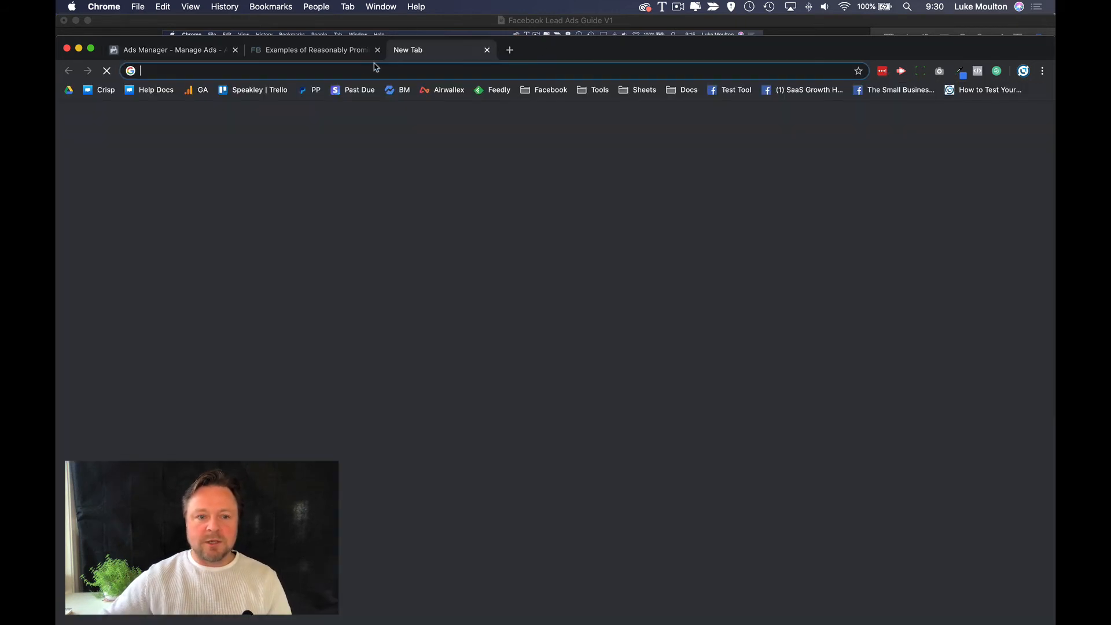
{"action": "type", "text": "leadsync.me"}
{"action": "key", "text": "Return"}
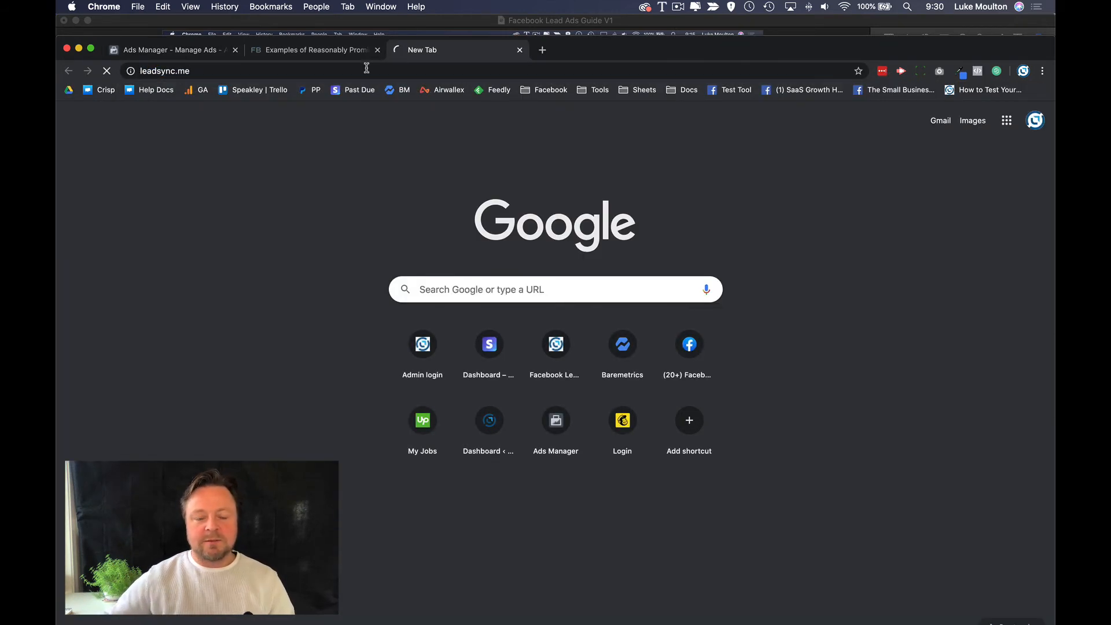
{"action": "scroll", "coordinate": [490, 285], "scroll_direction": "down", "scroll_amount": 20}
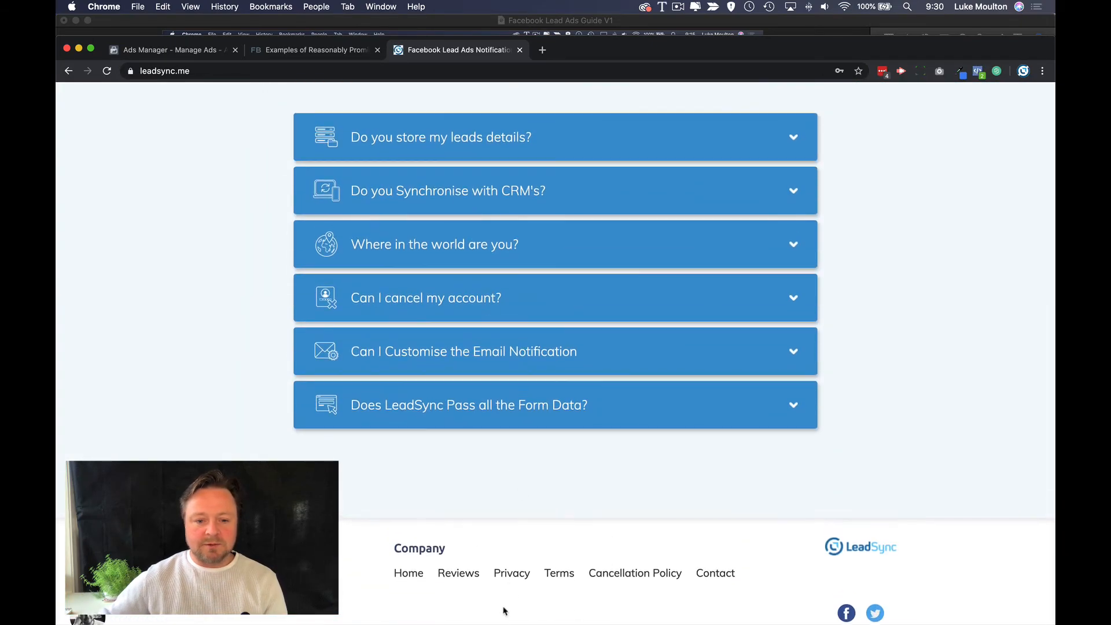
{"action": "left_click", "coordinate": [513, 572]}
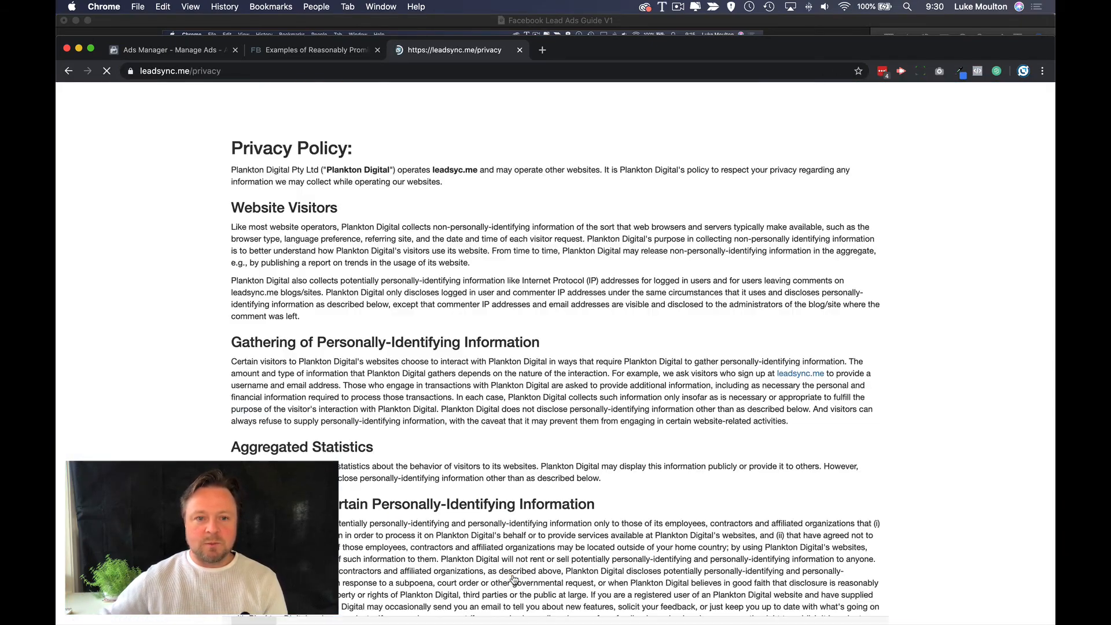
{"action": "left_click", "coordinate": [386, 73]}
{"action": "key", "text": "super+c"}
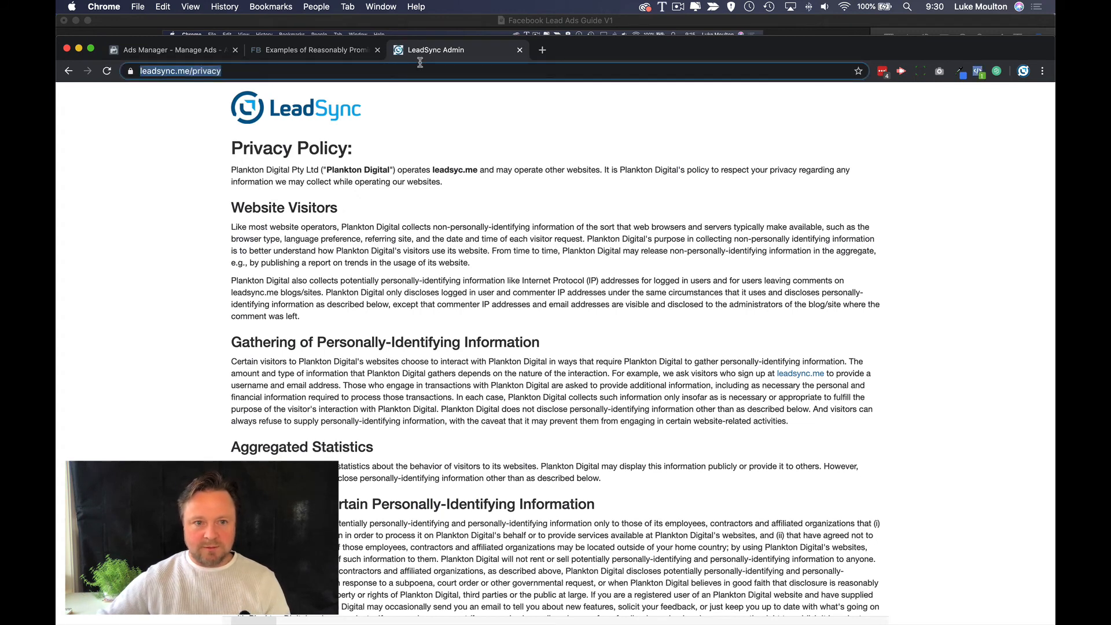
{"action": "left_click", "coordinate": [328, 52]}
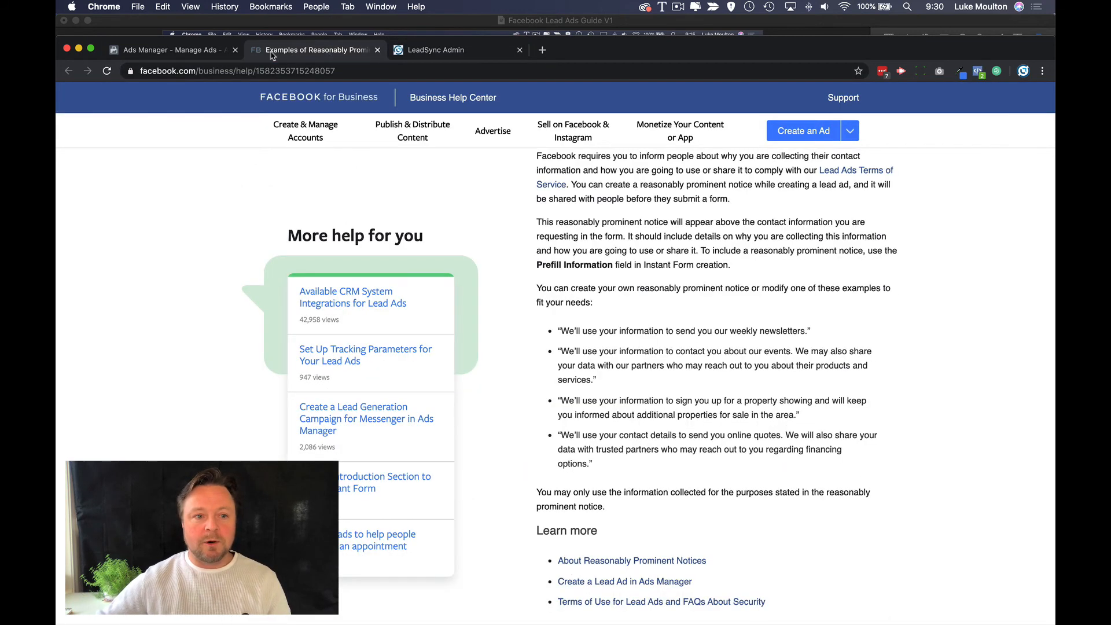
{"action": "left_click", "coordinate": [189, 52]}
{"action": "left_click", "coordinate": [331, 405]}
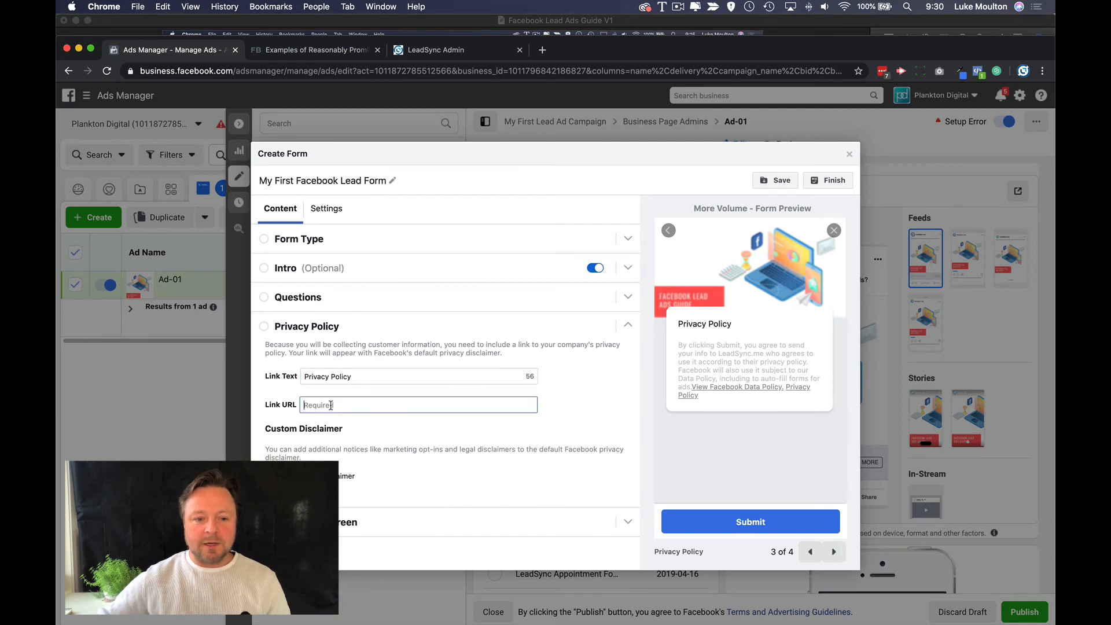
{"action": "key", "text": "super+v"}
{"action": "left_click", "coordinate": [510, 424]}
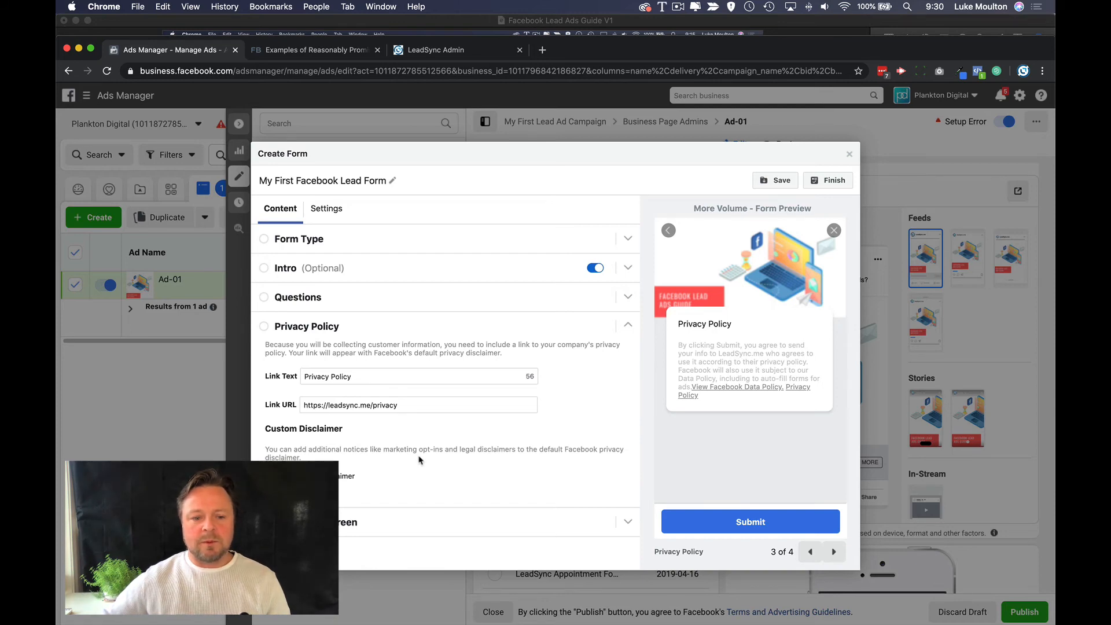
Step: Set the form's Thank You Screen headline to "Thanks, click below for the guide"
{"action": "left_click", "coordinate": [622, 525]}
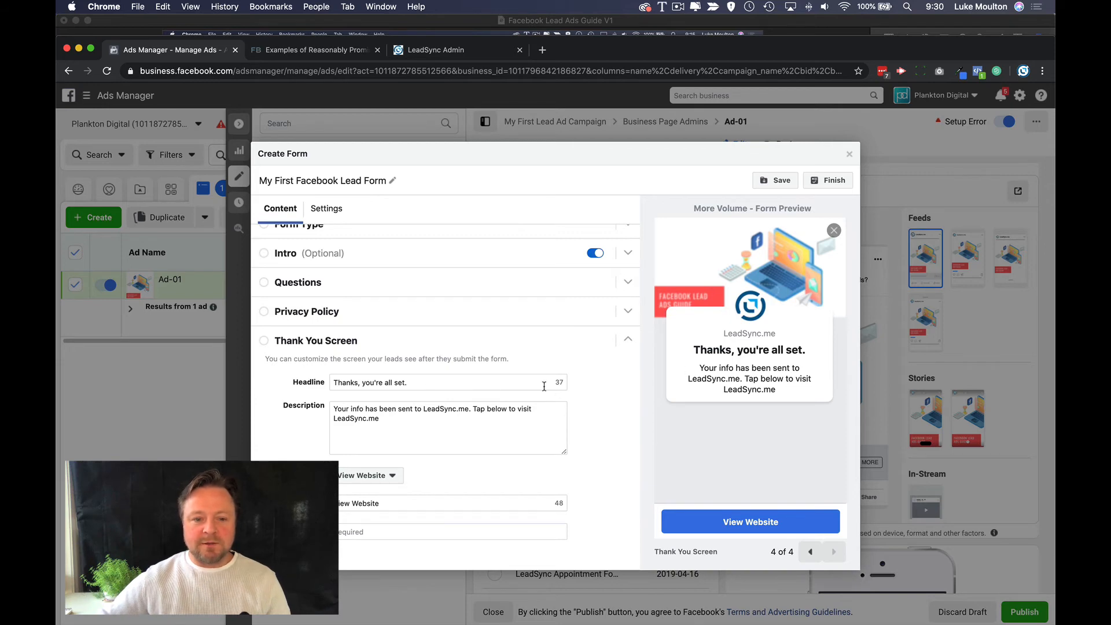
{"action": "left_click_drag", "start_coordinate": [444, 381], "coordinate": [363, 383]}
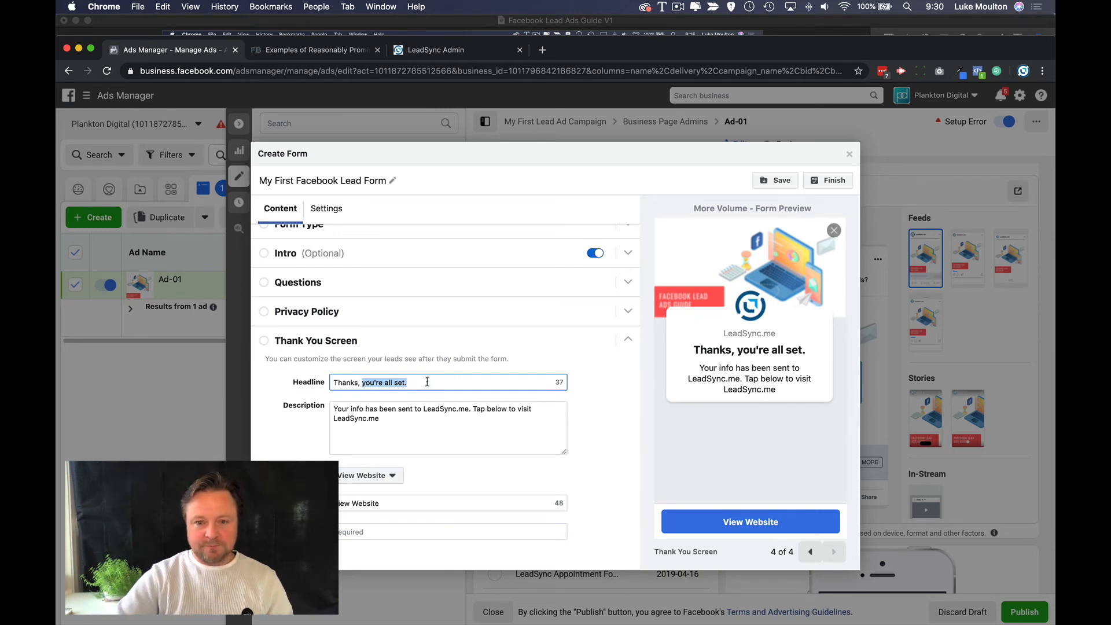
{"action": "type", "text": "click below for the guide"}
Step: Set the thank-you description to "To view the Facebook Lead Ad guide, follow the link below." and the button text to "View Facebook Lead Ad Guide"
{"action": "left_click_drag", "start_coordinate": [393, 422], "coordinate": [320, 406]}
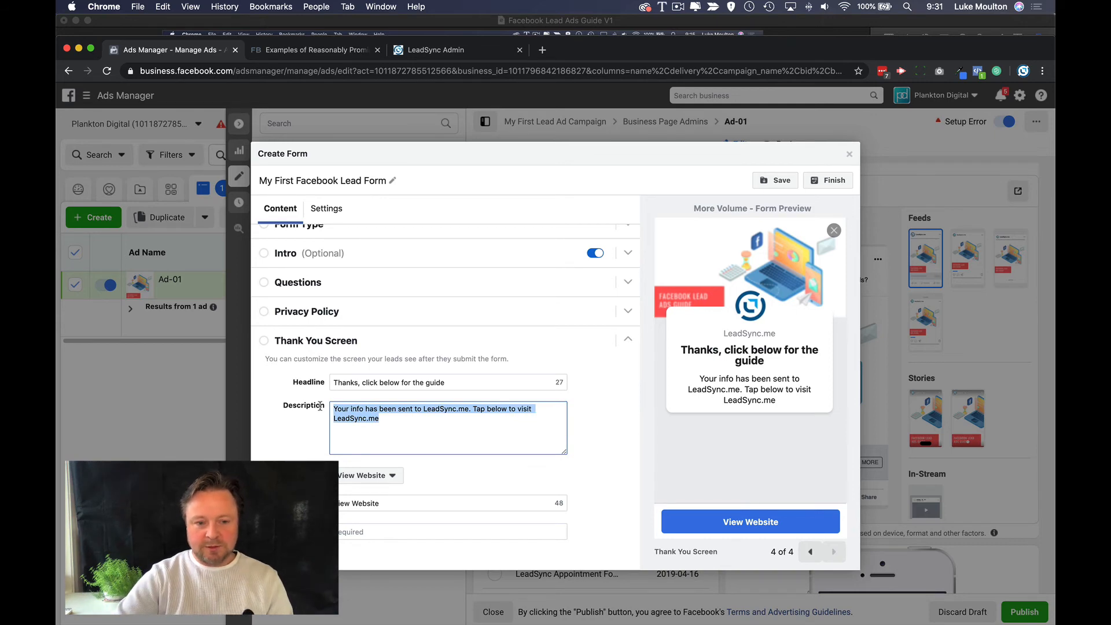
{"action": "type", "text": "To view the Facebook Lead Ad guide, follow the link below."}
{"action": "triple_click", "coordinate": [397, 503]}
{"action": "double_click", "coordinate": [396, 503]}
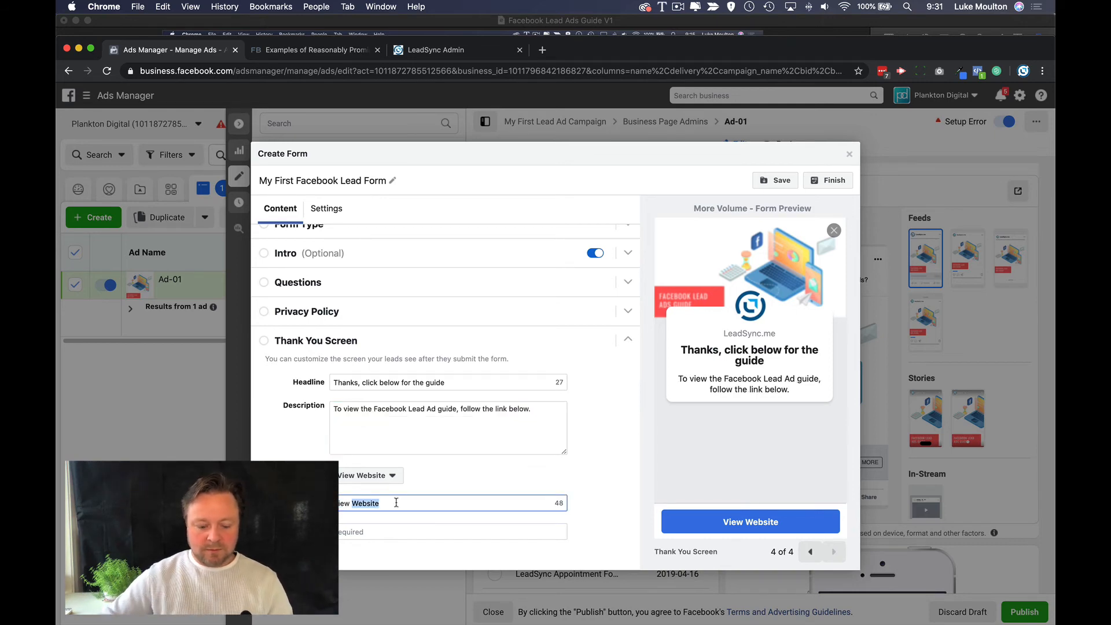
{"action": "type", "text": "Facebook Le"}
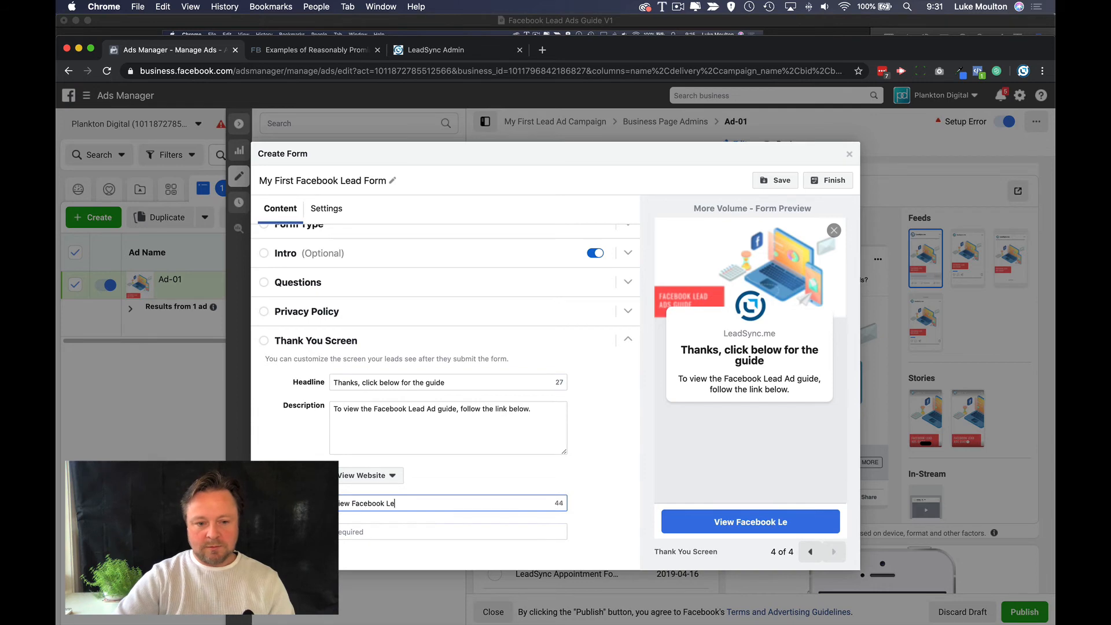
{"action": "type", "text": "ad Ad Guide"}
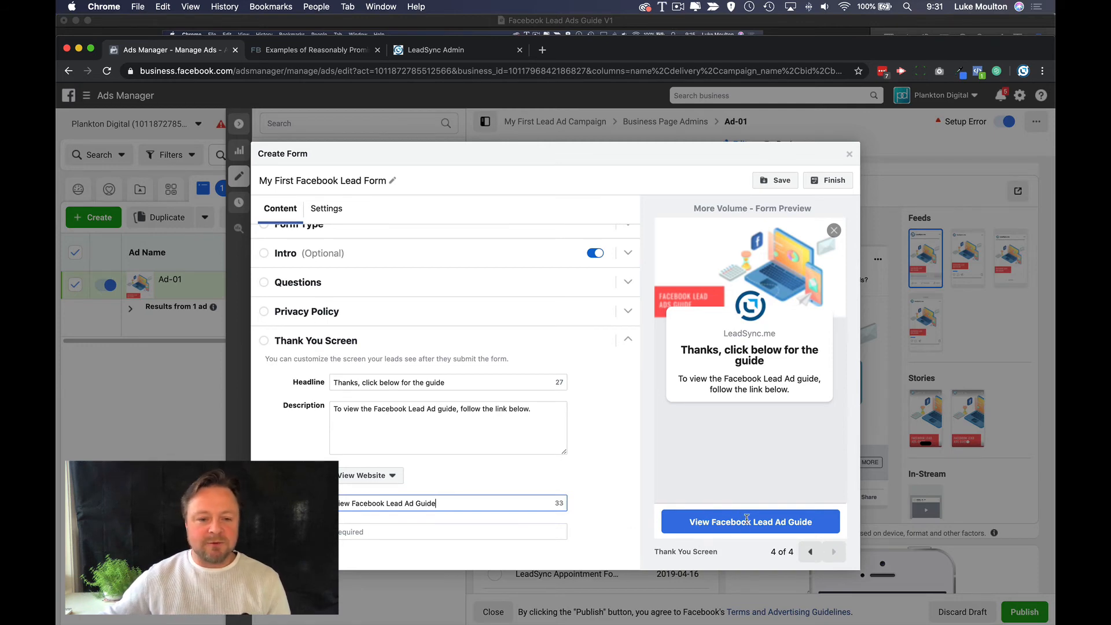
{"action": "left_click", "coordinate": [369, 532]}
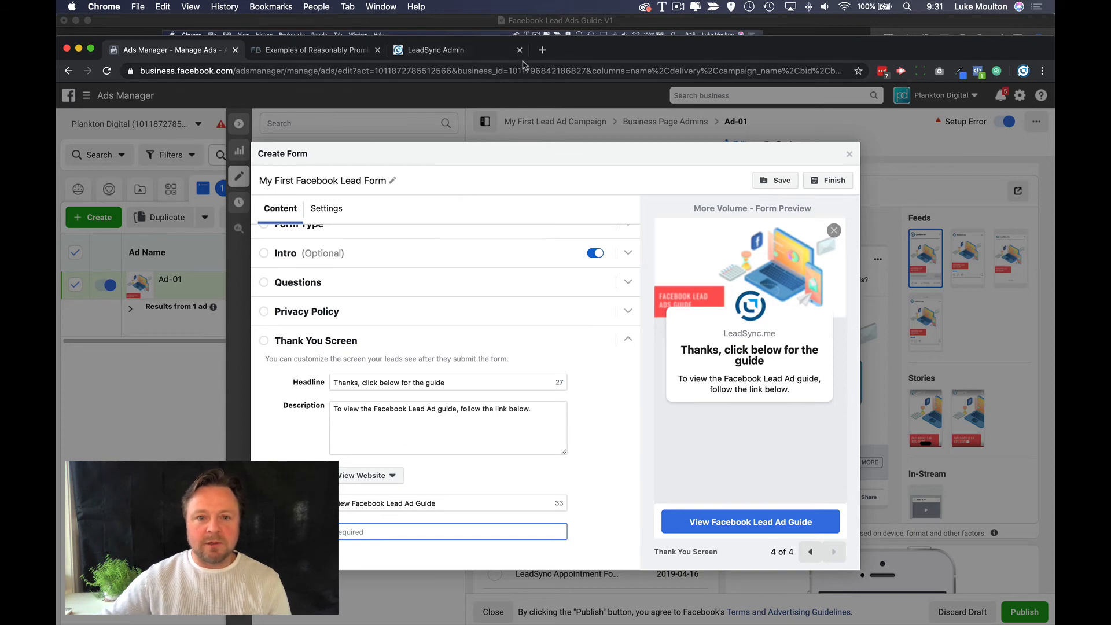
{"action": "left_click", "coordinate": [542, 51]}
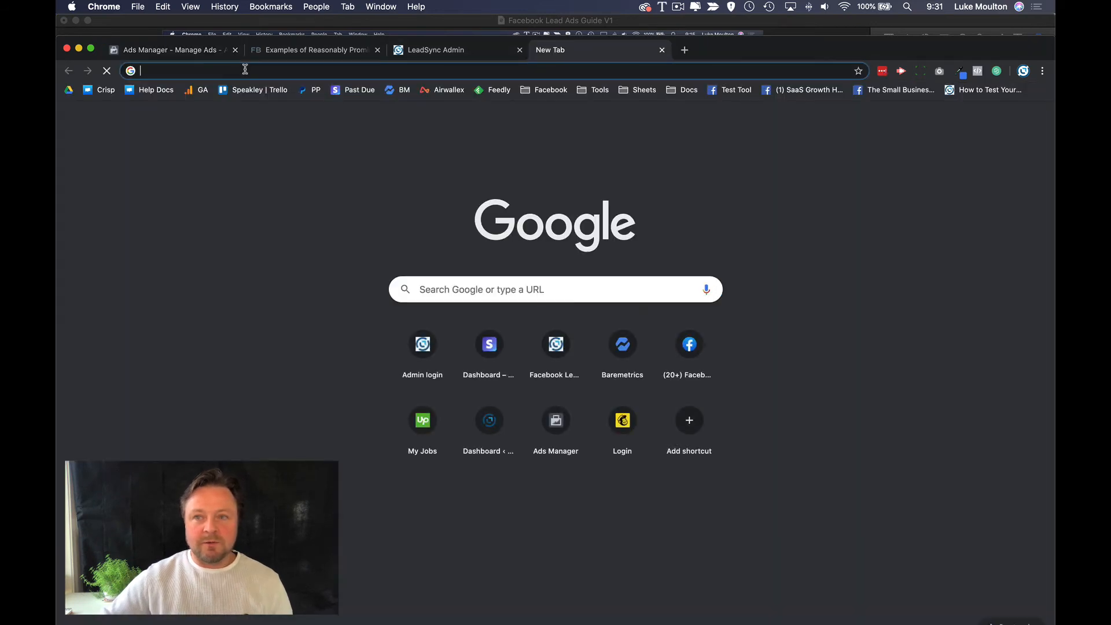
{"action": "left_click", "coordinate": [184, 53]}
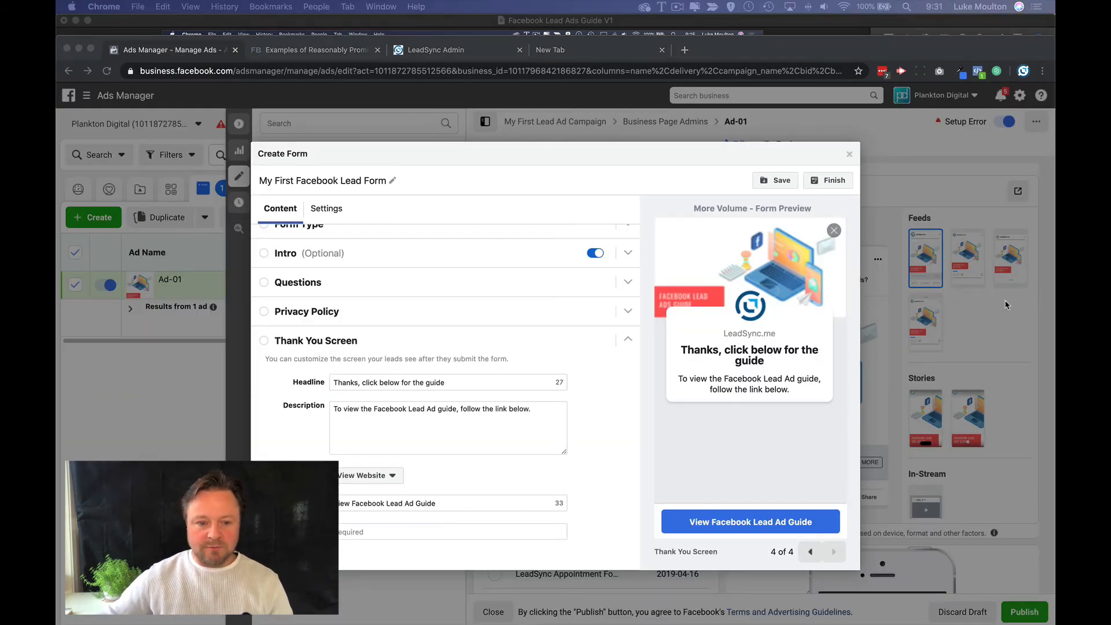
{"action": "left_click", "coordinate": [440, 532]}
{"action": "type", "text": "https://leadsync.me/blog/create-facebook-lead-ad-campaign/"}
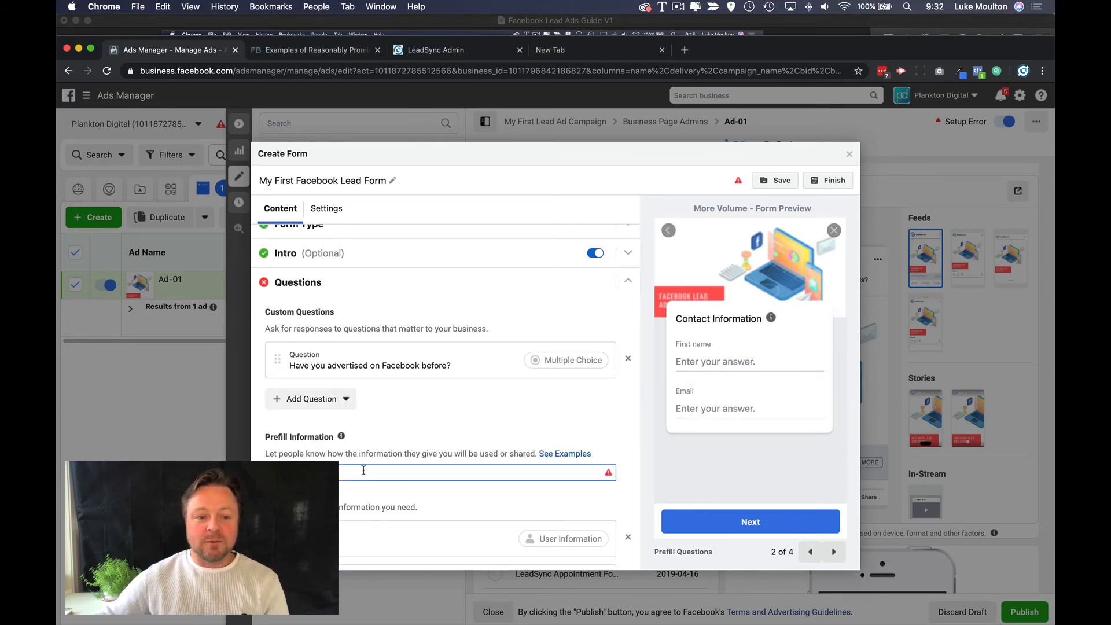
Step: Copy Facebook's example notice "We'll use your information to send you our weekly newsletters" into the Prefill Information message in the Questions section
{"action": "mouse_move", "coordinate": [341, 436]}
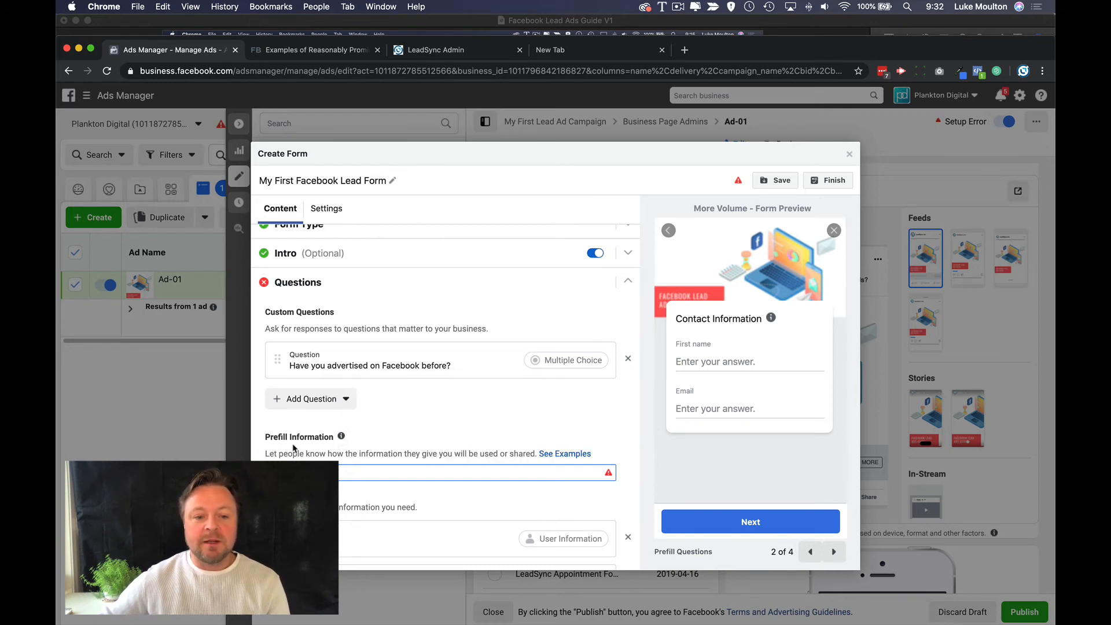
{"action": "left_click_drag", "start_coordinate": [265, 455], "coordinate": [401, 454]}
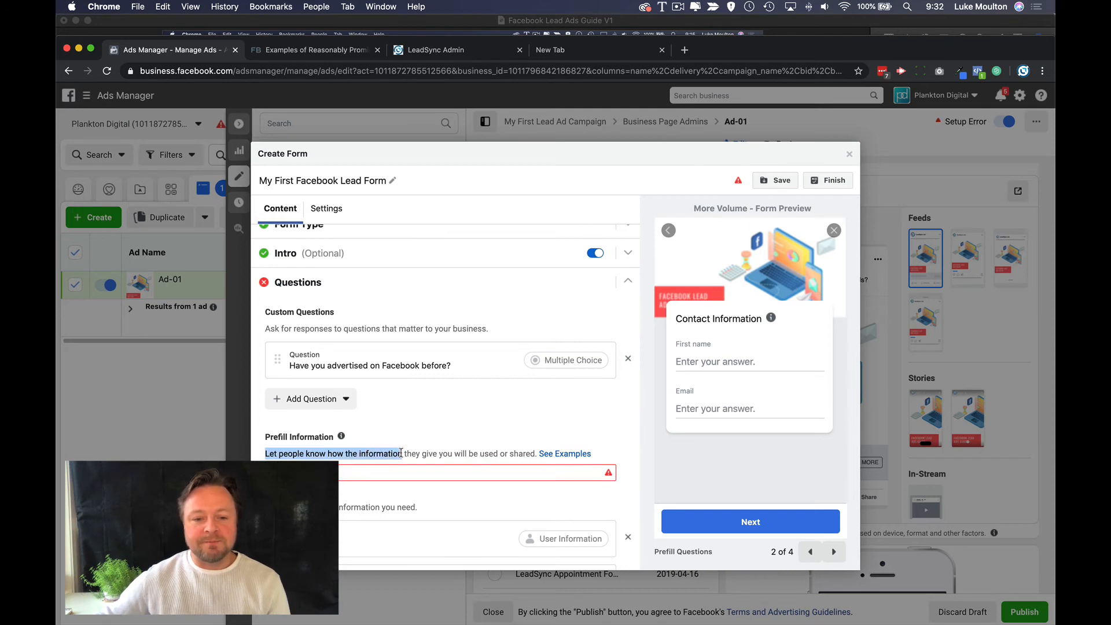
{"action": "left_click_drag", "start_coordinate": [536, 453], "coordinate": [256, 458]}
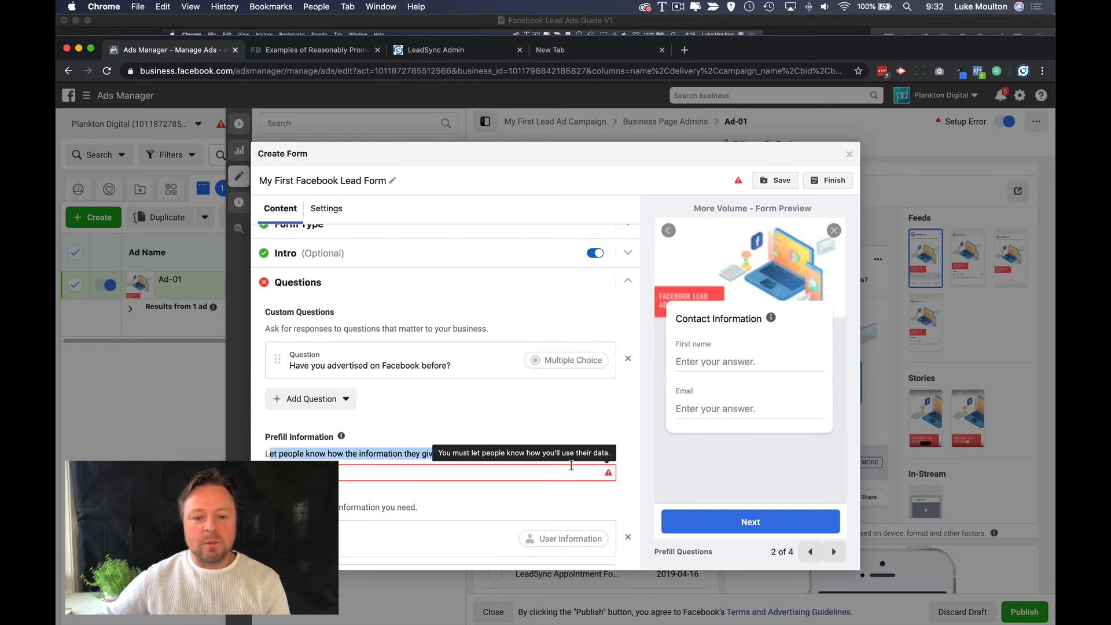
{"action": "left_click", "coordinate": [307, 51]}
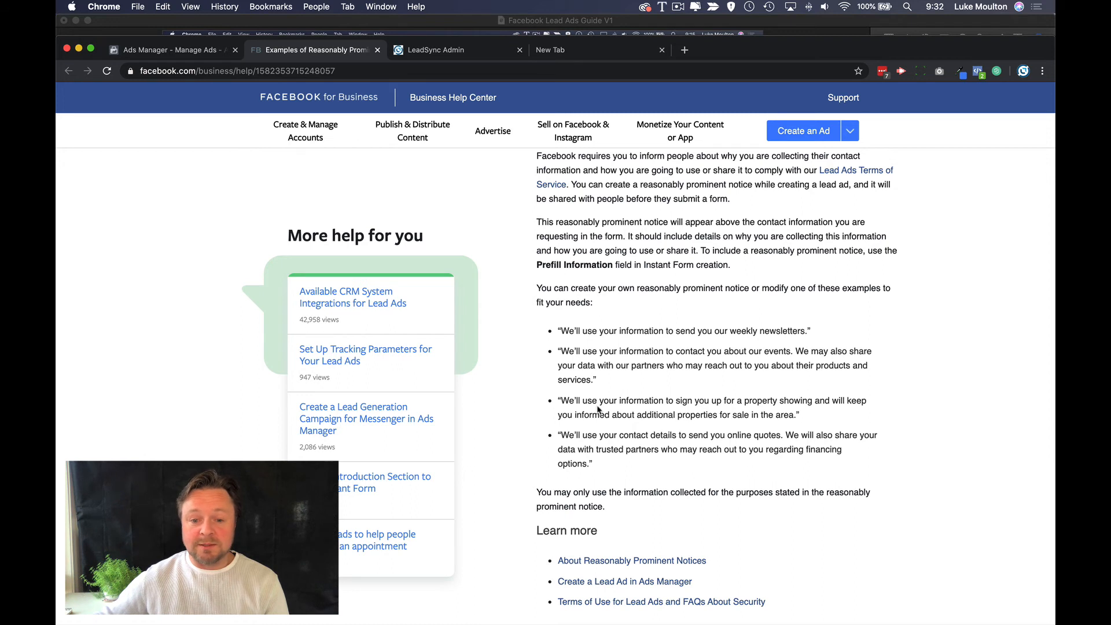
{"action": "left_click_drag", "start_coordinate": [560, 330], "coordinate": [806, 328]}
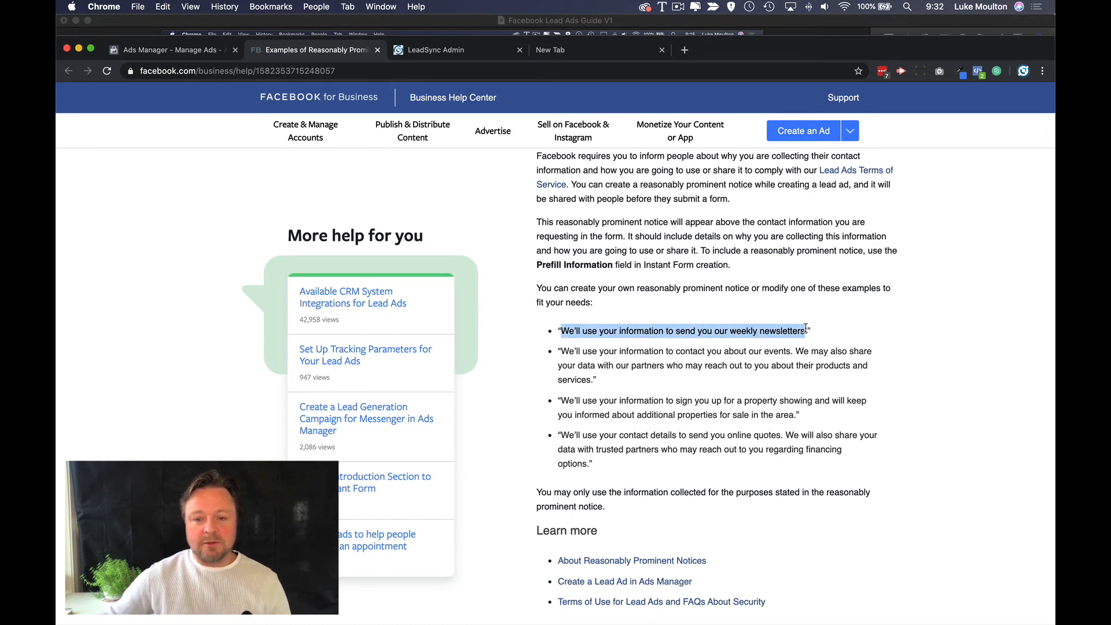
{"action": "left_click", "coordinate": [179, 51]}
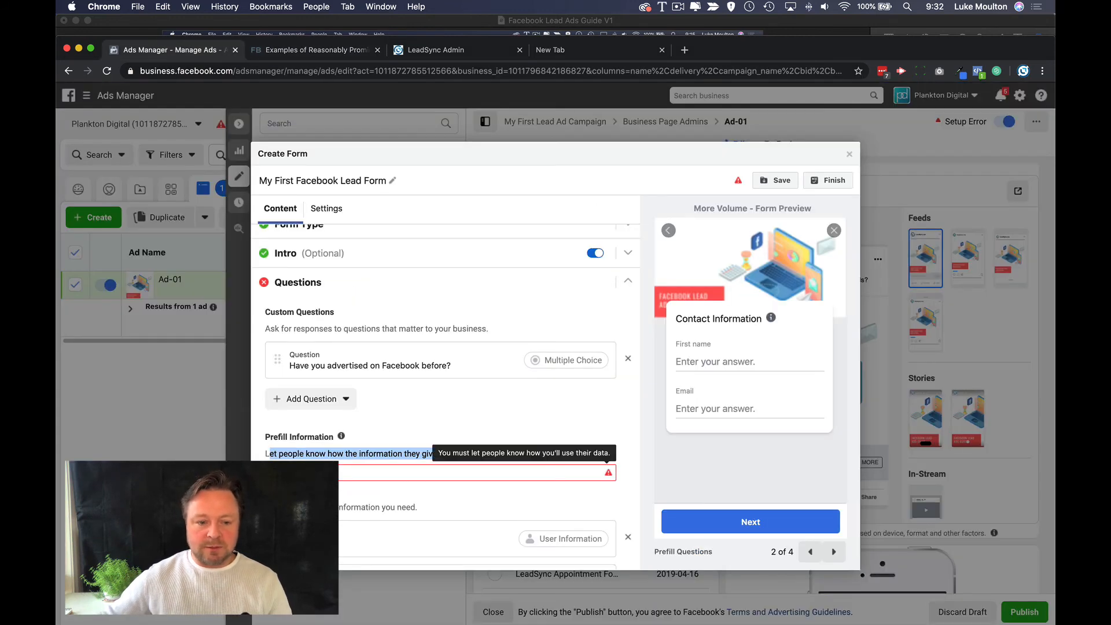
{"action": "left_click", "coordinate": [312, 473]}
{"action": "key", "text": "super+v"}
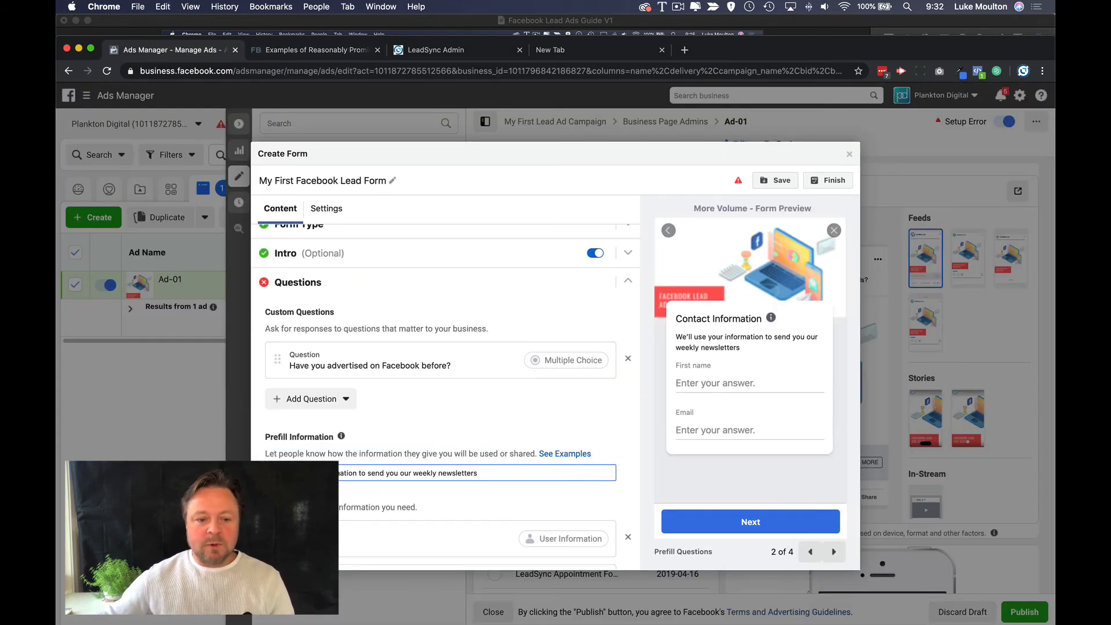
Step: Reword the Prefill Information message to "We'll use your information to send you regular update about advertising on Facebook."
{"action": "double_click", "coordinate": [403, 473]}
{"action": "type", "text": "regular"}
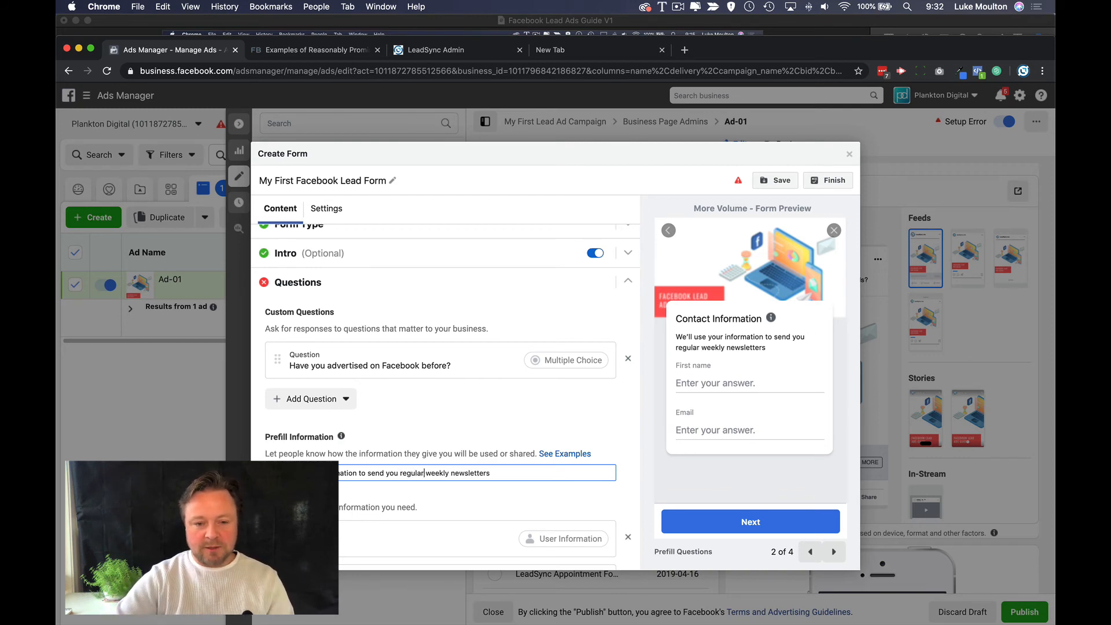
{"action": "type", "text": " update onn"}
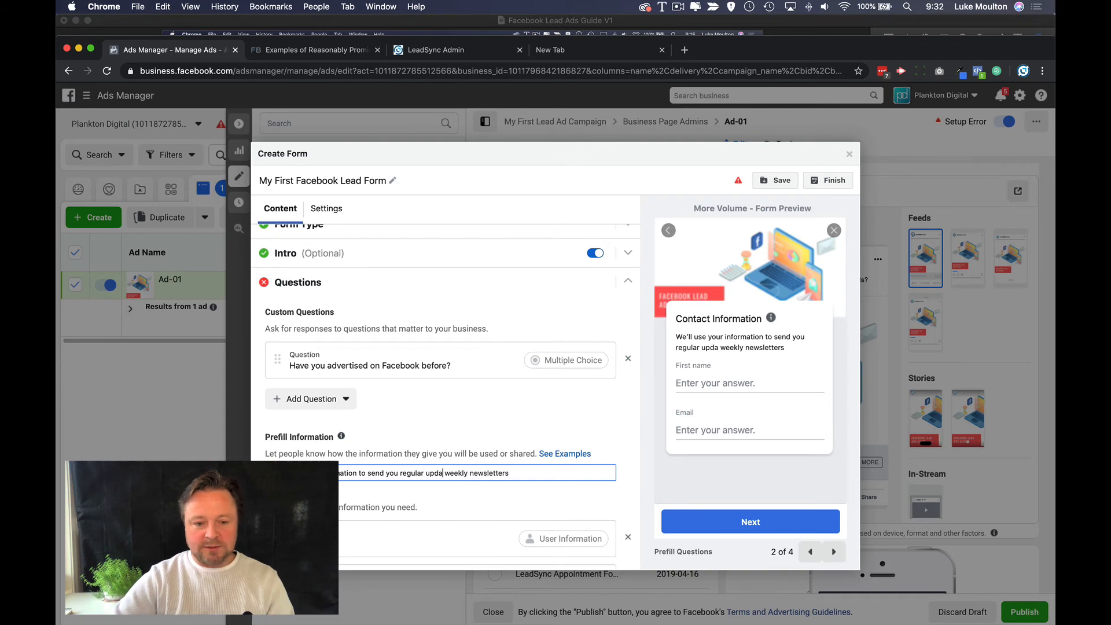
{"action": "key", "text": "BackSpace"}
{"action": "type", "text": "F"}
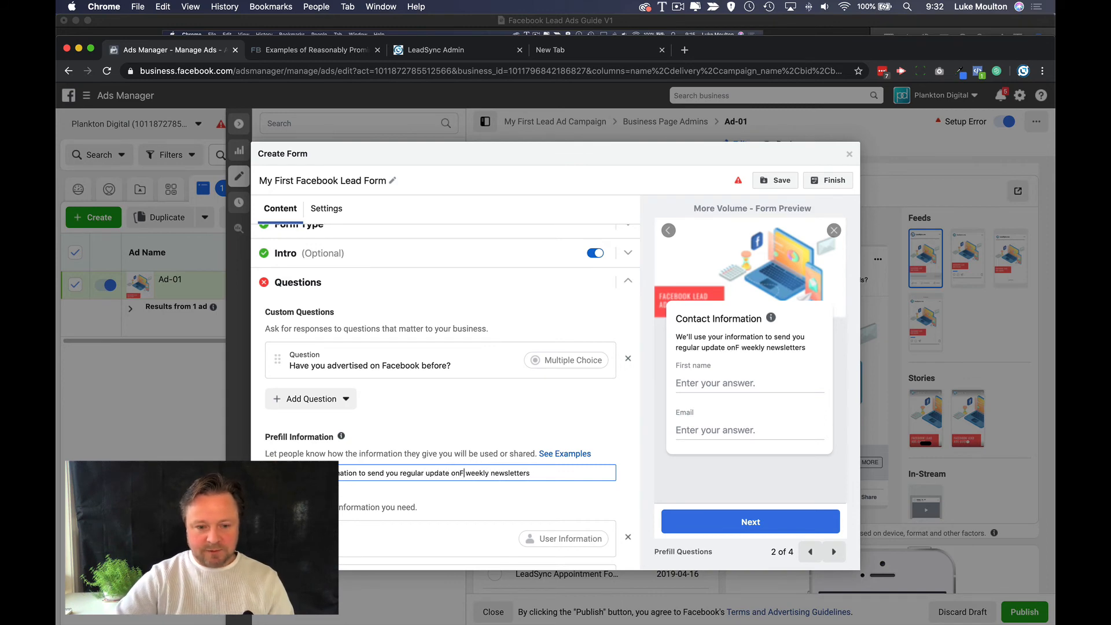
{"action": "key", "text": "BackSpace"}
{"action": "key", "text": "BackSpace"}
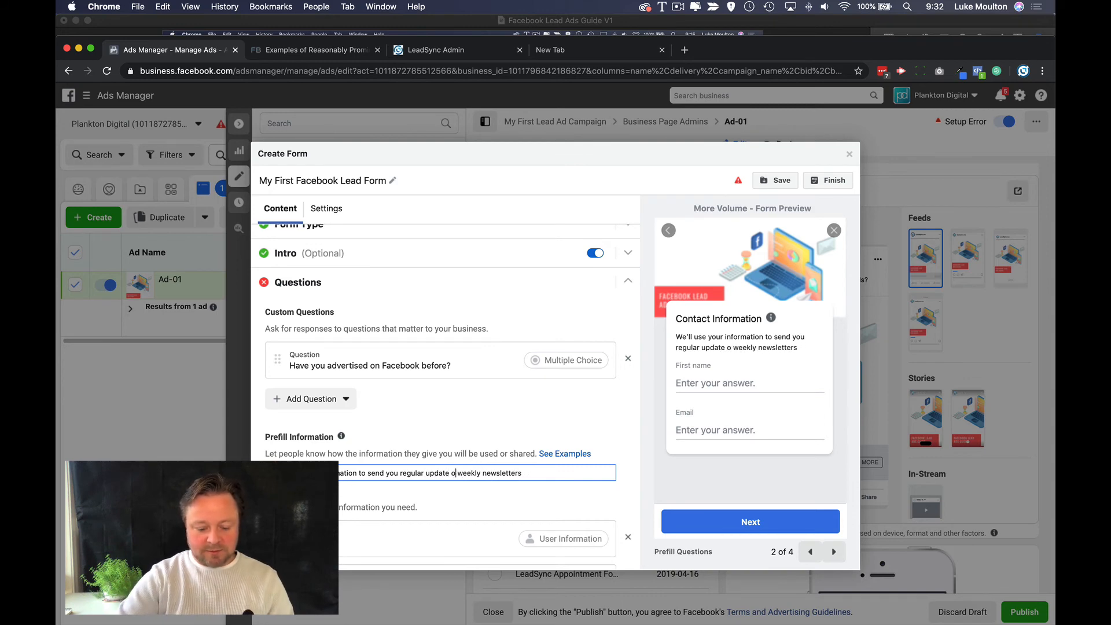
{"action": "key", "text": "BackSpace"}
{"action": "type", "text": "ab"}
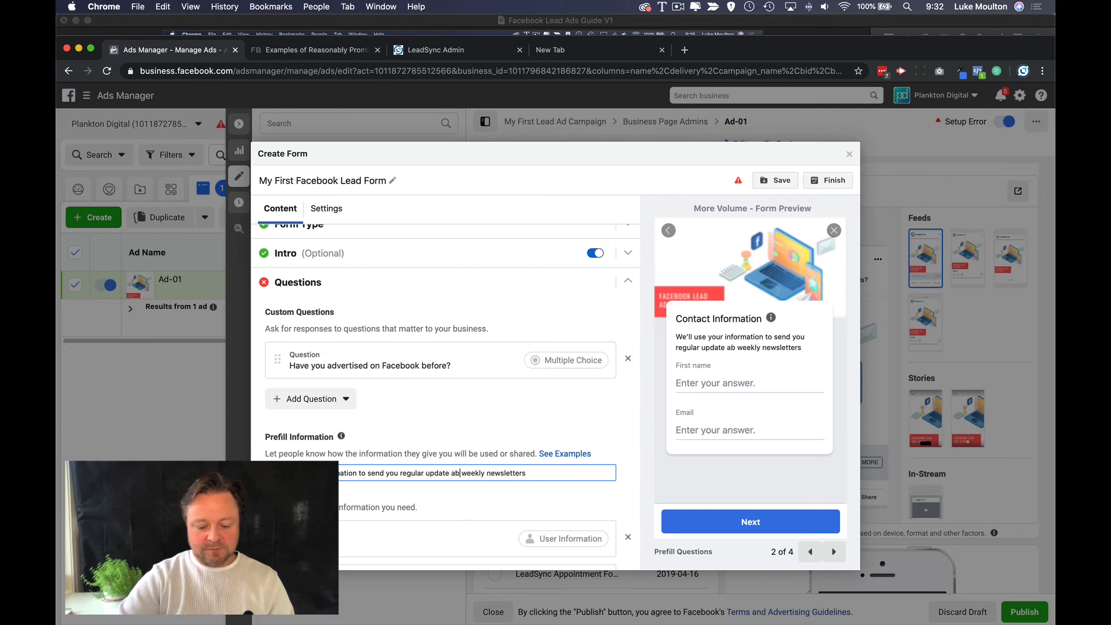
{"action": "type", "text": "out adve"}
{"action": "type", "text": "rtising on Faceb"}
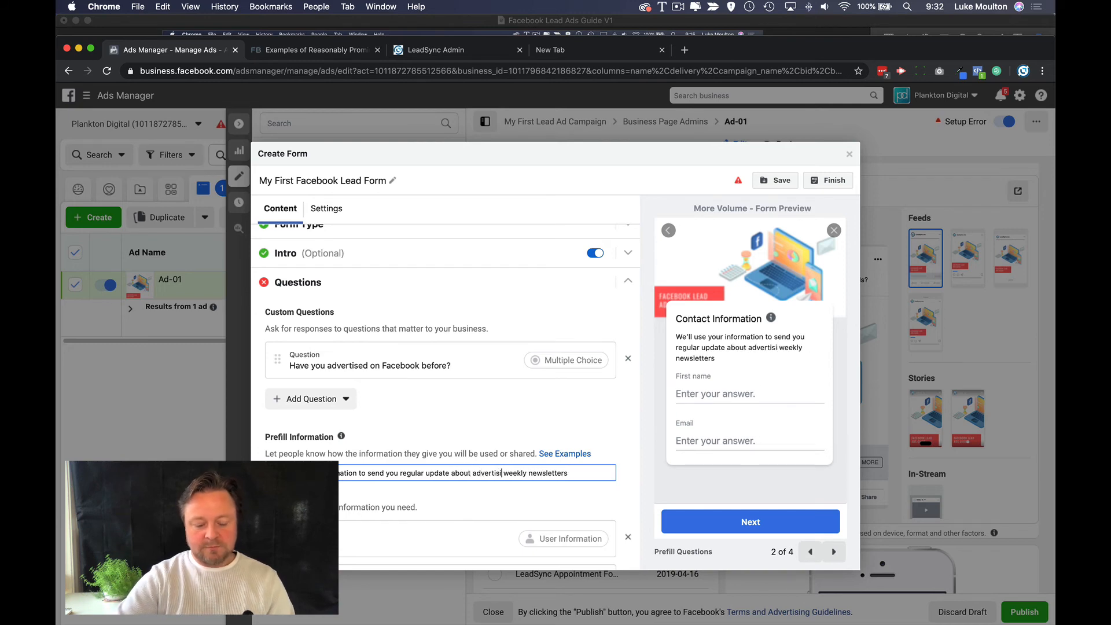
{"action": "type", "text": "ook."}
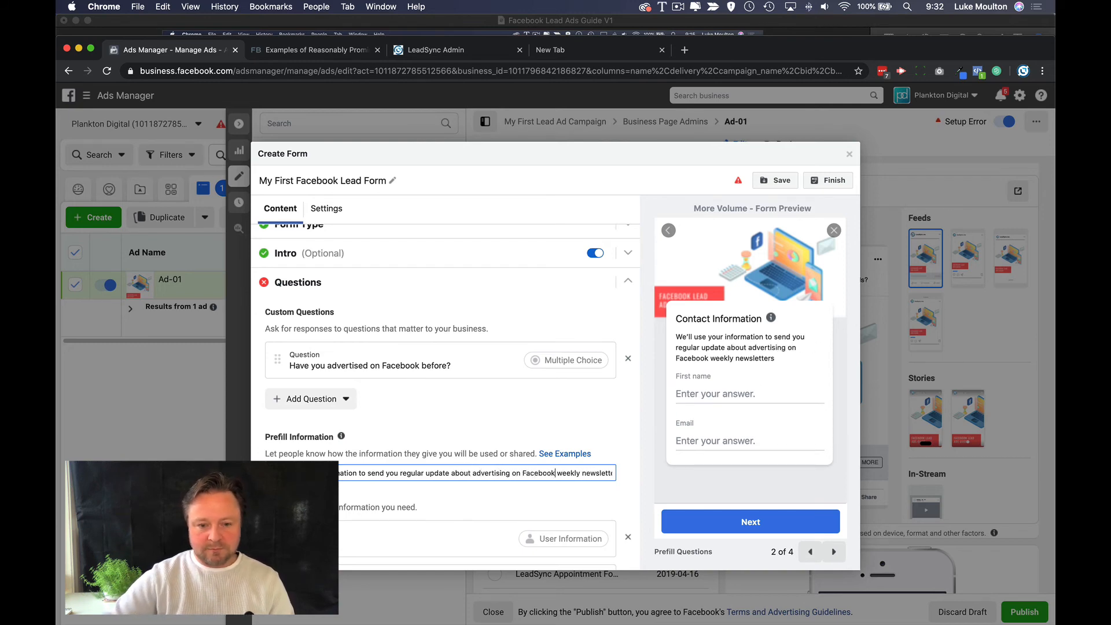
{"action": "key", "text": "super+shift+Right"}
{"action": "key", "text": "BackSpace"}
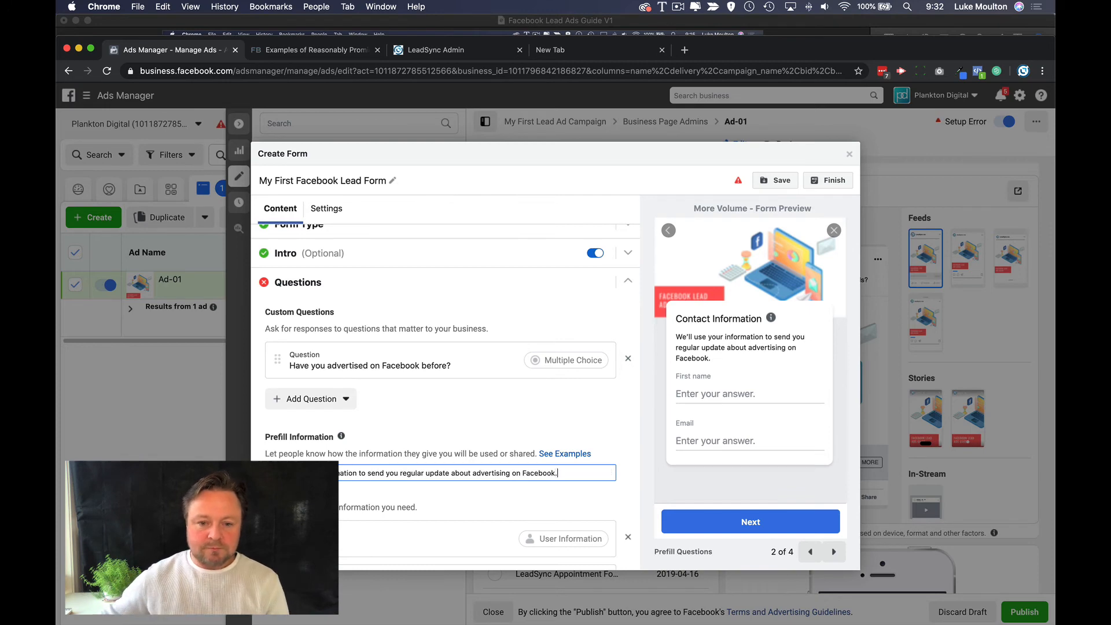
{"action": "left_click", "coordinate": [557, 491]}
Step: Save the lead form as a draft and finish it so that it is attached to Ad-01
{"action": "scroll", "coordinate": [557, 425], "scroll_direction": "down", "scroll_amount": 5}
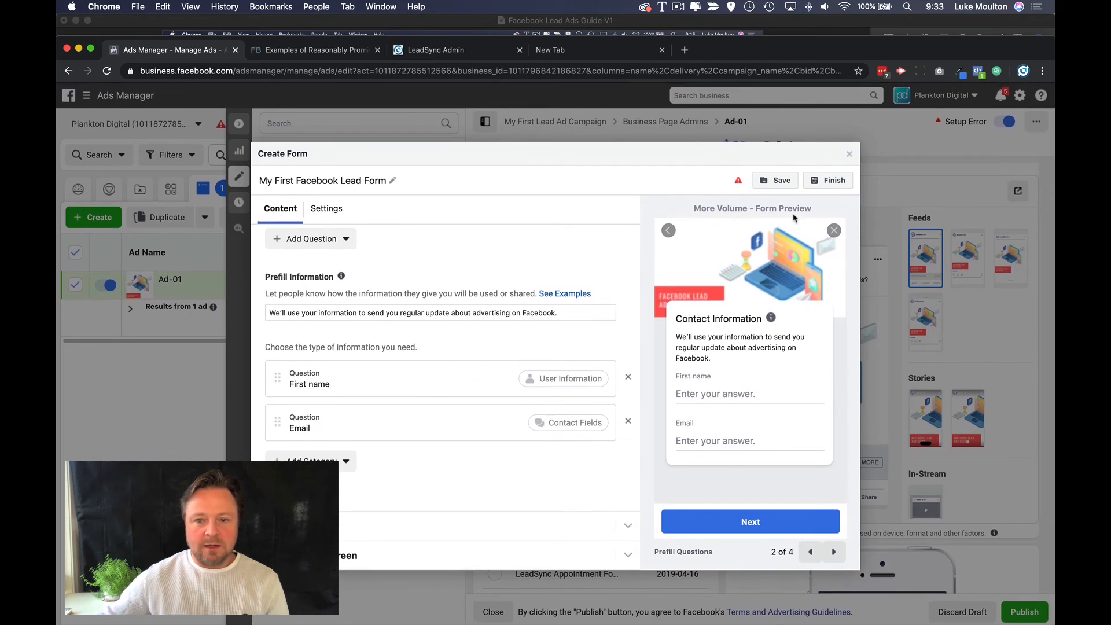
{"action": "left_click", "coordinate": [775, 184]}
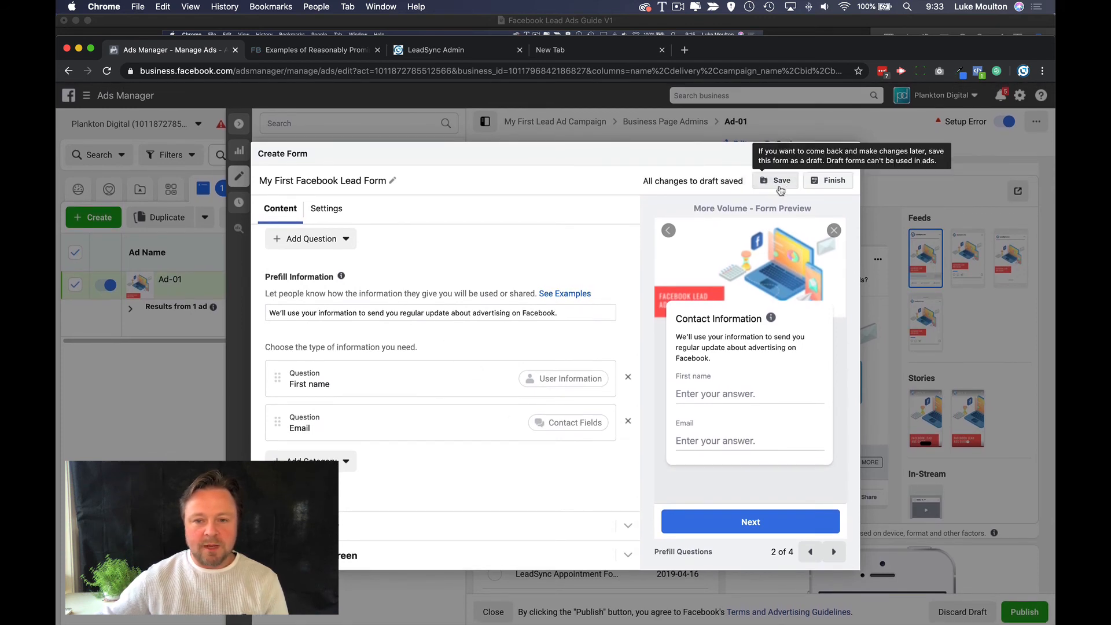
{"action": "left_click", "coordinate": [830, 183]}
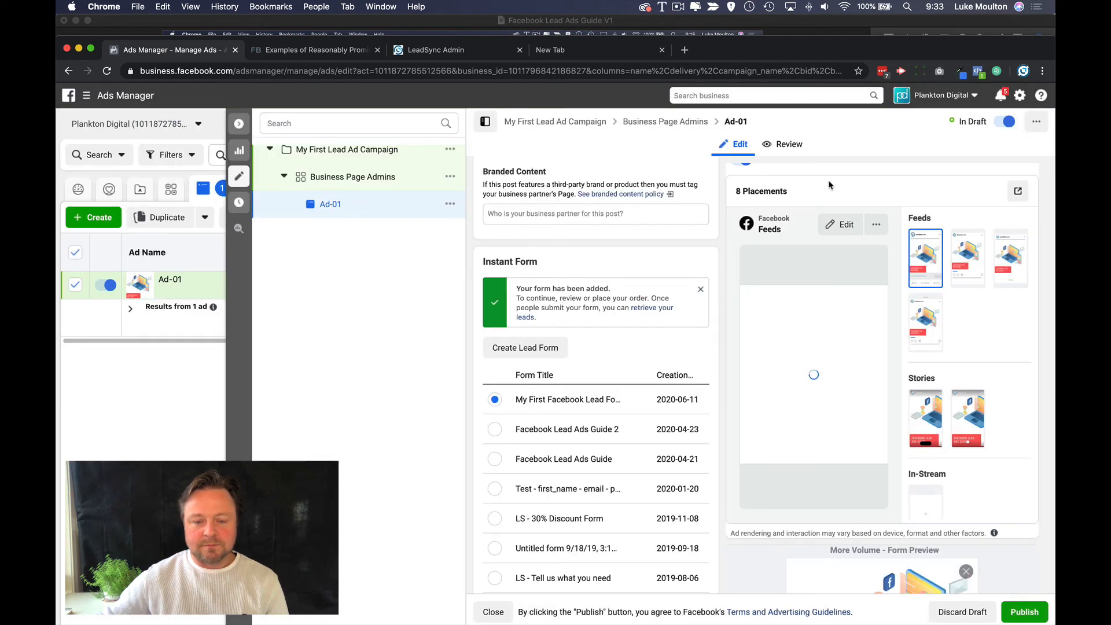
Step: Enable Facebook Pixel conversion tracking for Ad-01 with the LeadSync Pixel
{"action": "scroll", "coordinate": [642, 289], "scroll_direction": "down", "scroll_amount": 4}
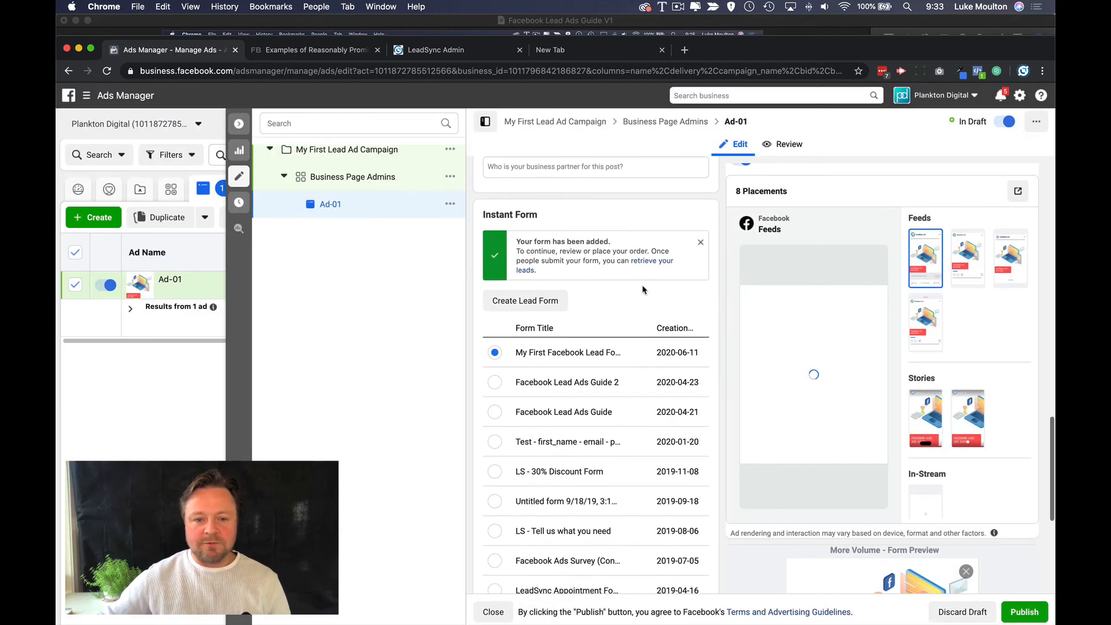
{"action": "scroll", "coordinate": [642, 290], "scroll_direction": "down", "scroll_amount": 1}
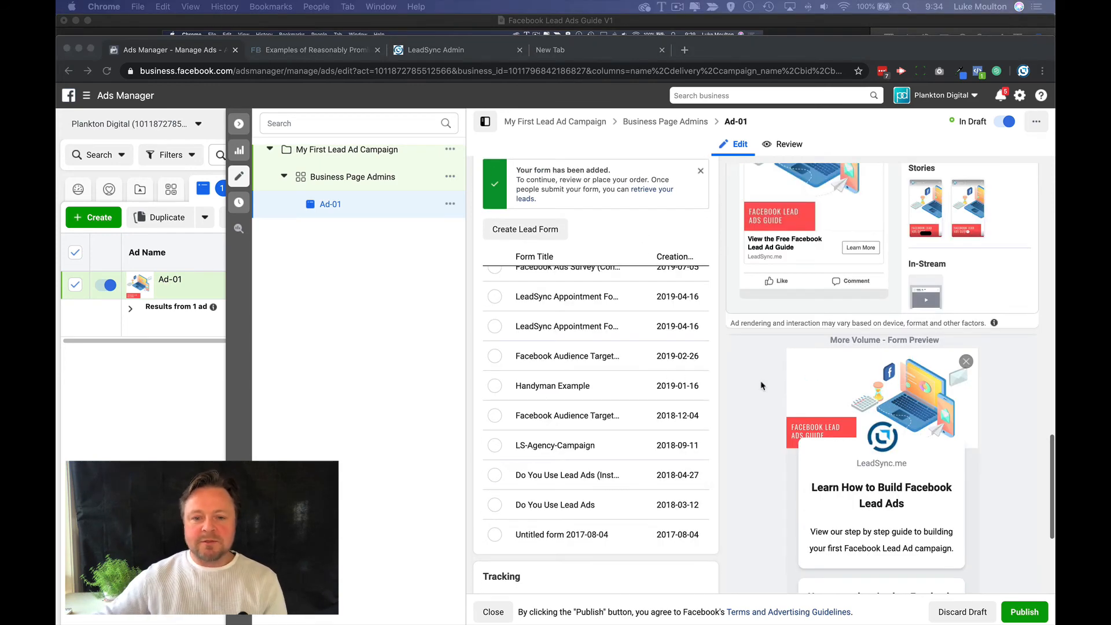
{"action": "scroll", "coordinate": [742, 386], "scroll_direction": "down", "scroll_amount": 4}
{"action": "scroll", "coordinate": [486, 405], "scroll_direction": "down", "scroll_amount": 2}
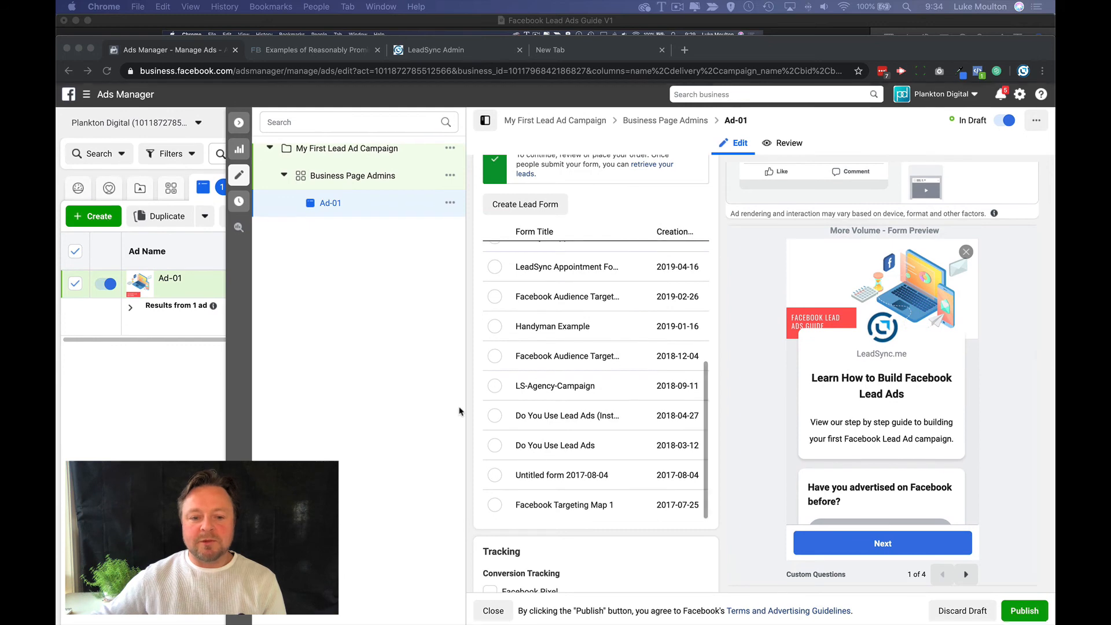
{"action": "scroll", "coordinate": [556, 405], "scroll_direction": "down", "scroll_amount": 5}
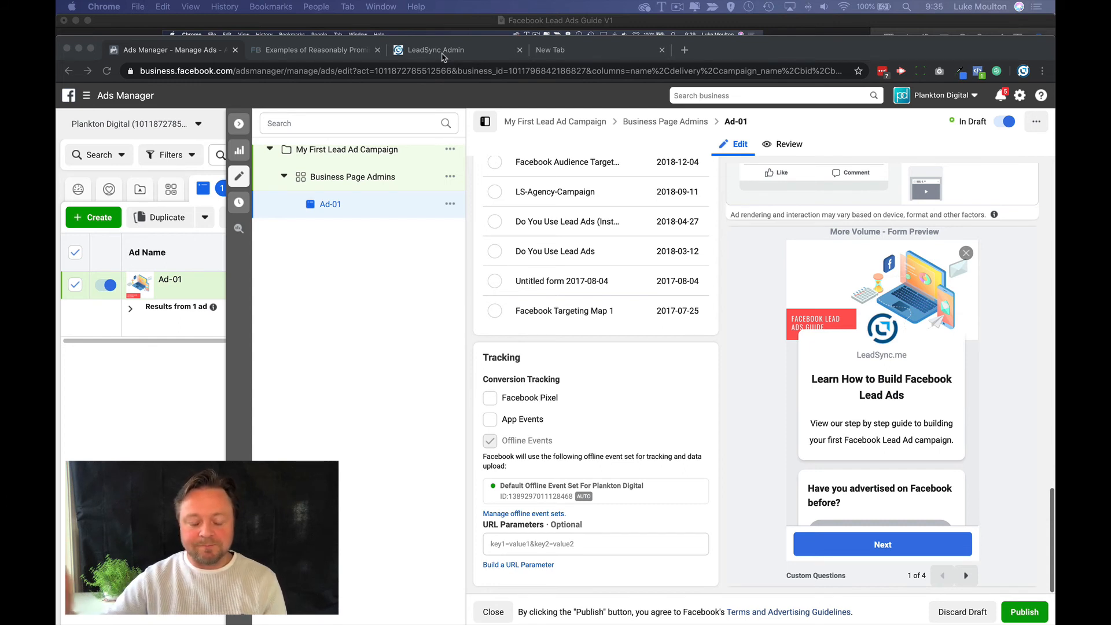
{"action": "left_click", "coordinate": [489, 402]}
{"action": "left_click", "coordinate": [488, 402]}
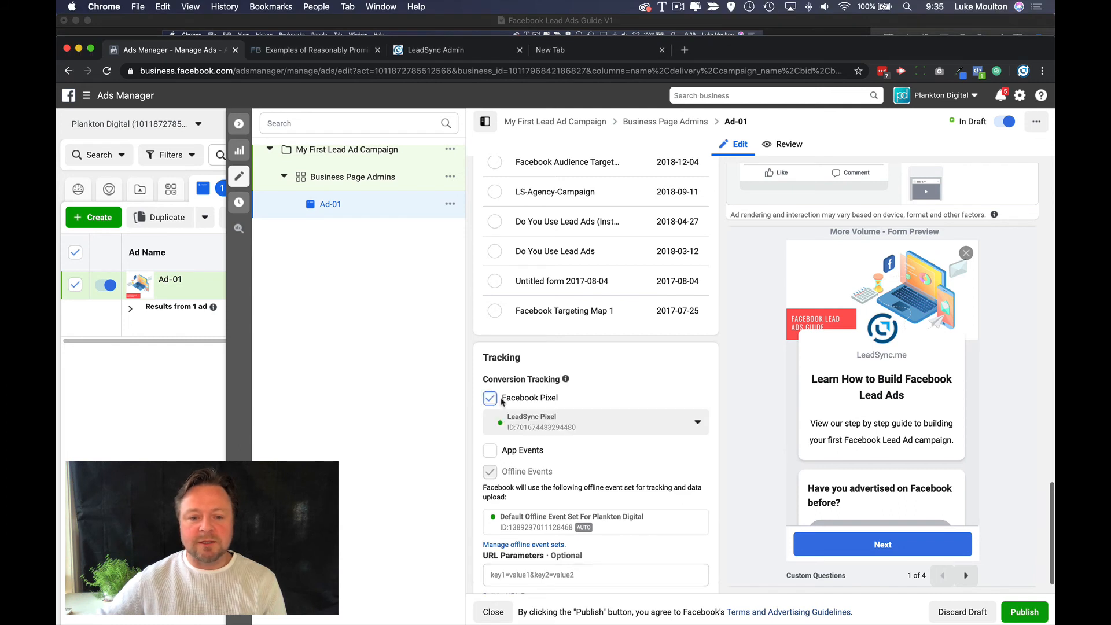
Step: Start building a URL parameter for the ad with campaign source "facebook" and campaign medium "cpm"
{"action": "scroll", "coordinate": [608, 486], "scroll_direction": "down", "scroll_amount": 1}
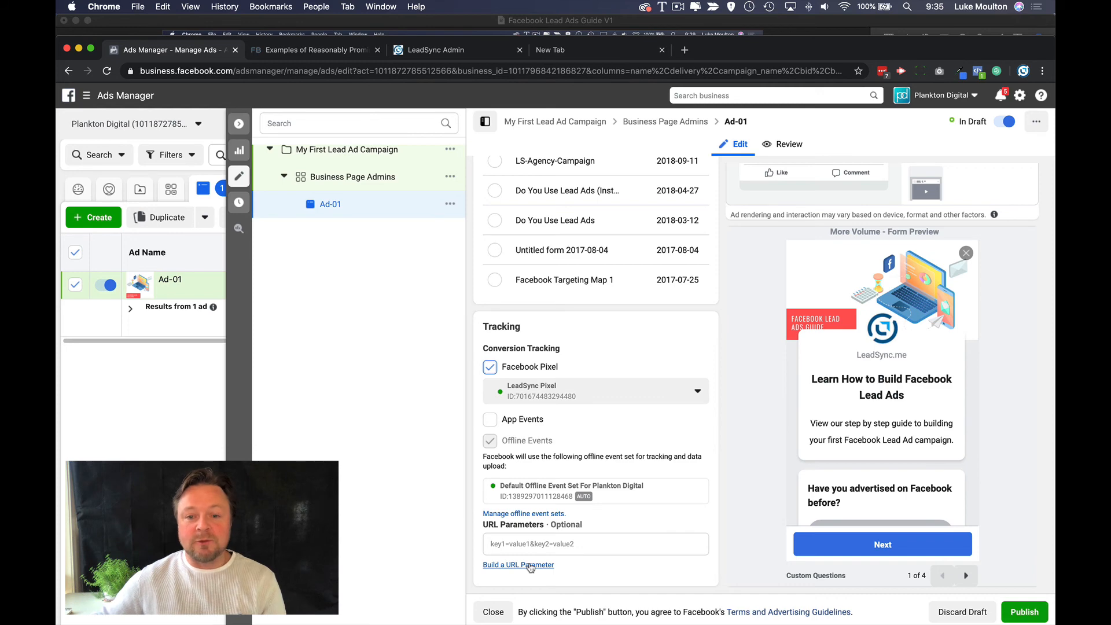
{"action": "left_click", "coordinate": [530, 565]}
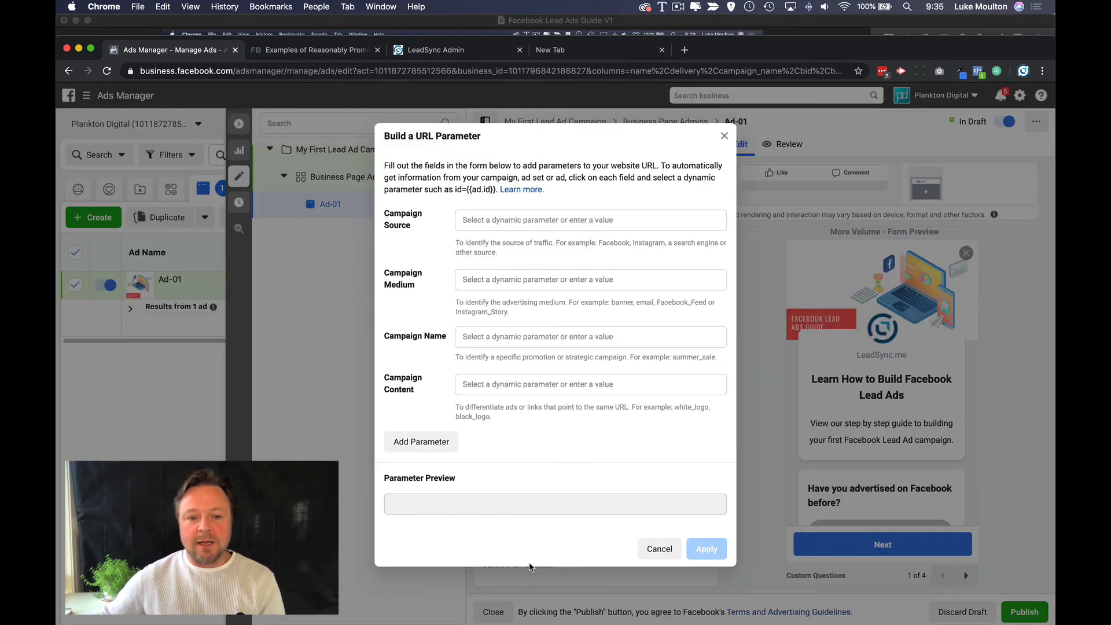
{"action": "left_click", "coordinate": [498, 219]}
{"action": "type", "text": "facebook"}
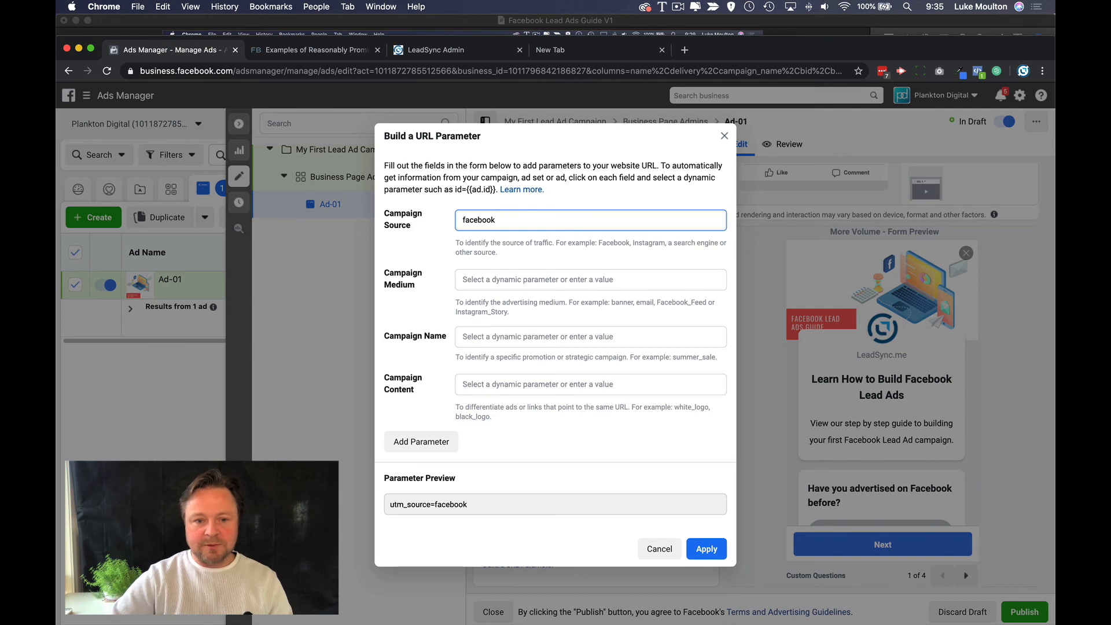
{"action": "key", "text": "Tab"}
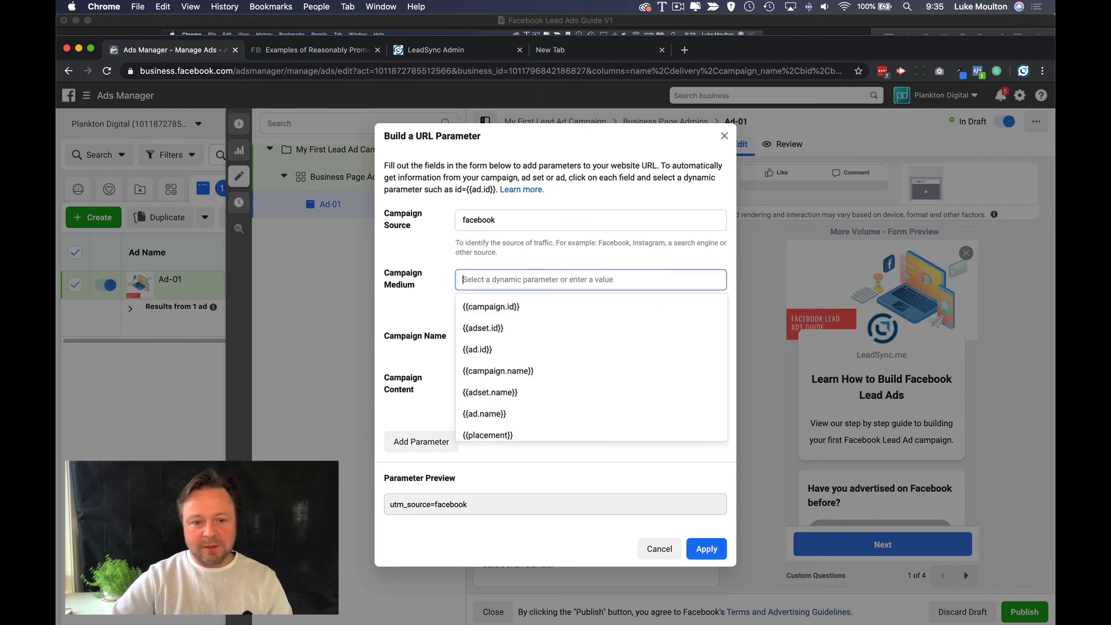
{"action": "type", "text": "cpm"}
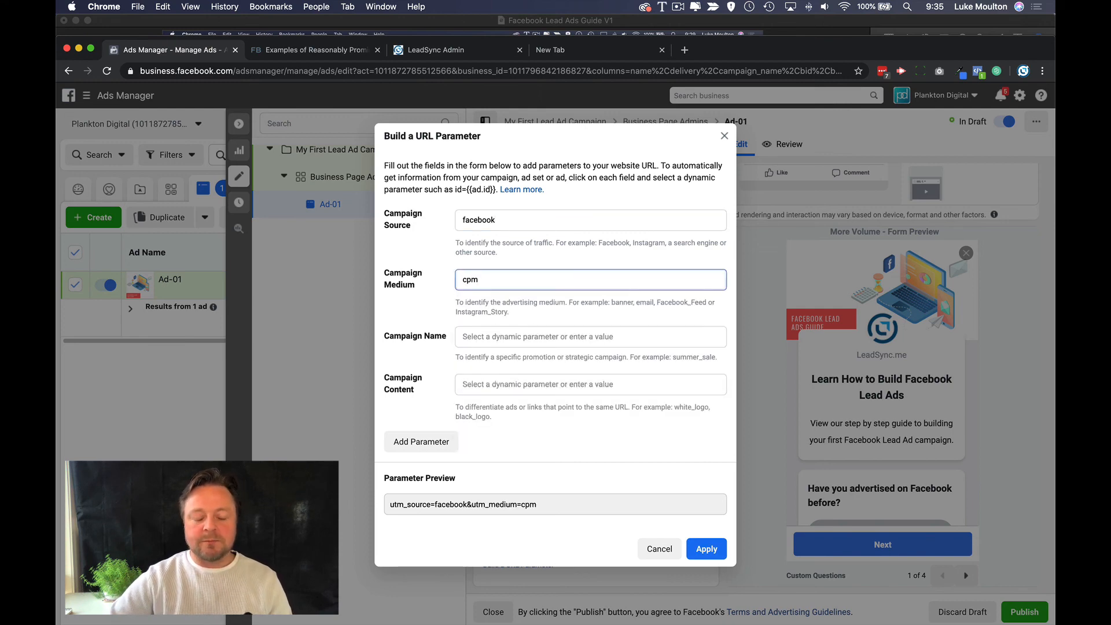
{"action": "key", "text": "Tab"}
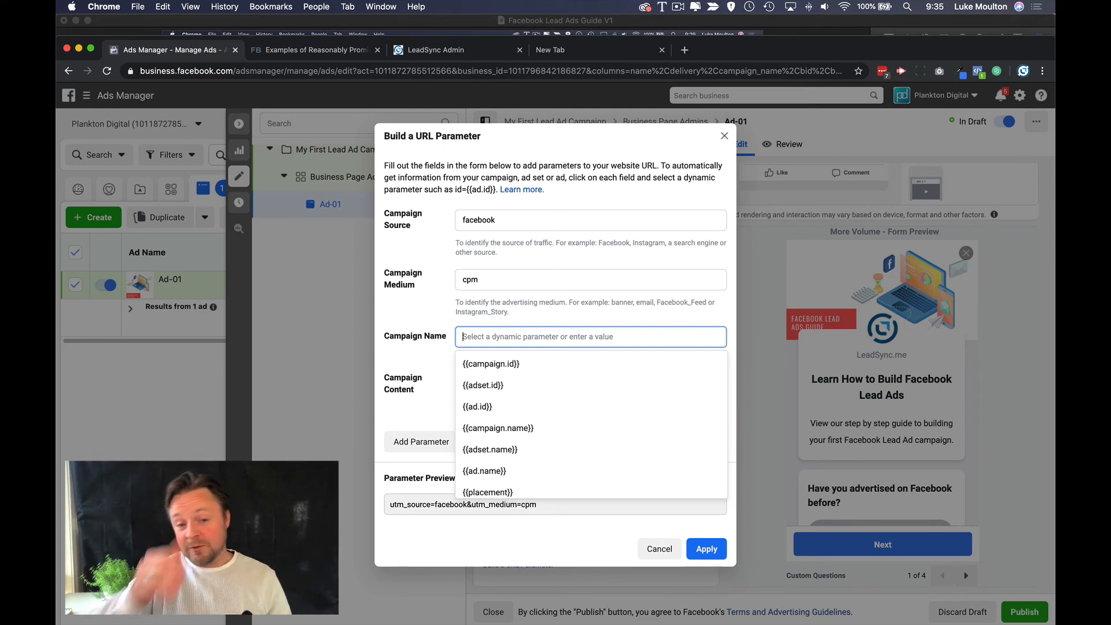
{"action": "left_click", "coordinate": [489, 278]}
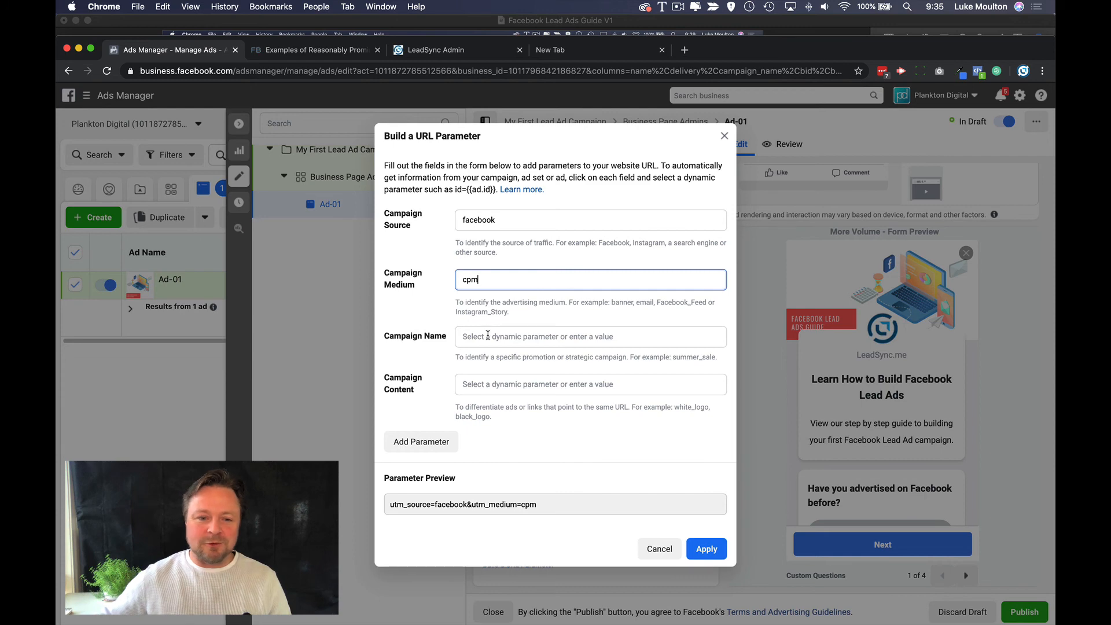
Step: Fill the URL parameter's Campaign Name with {{campaign.id}} and its Campaign Content with {{ad.name}}
{"action": "left_click", "coordinate": [488, 336]}
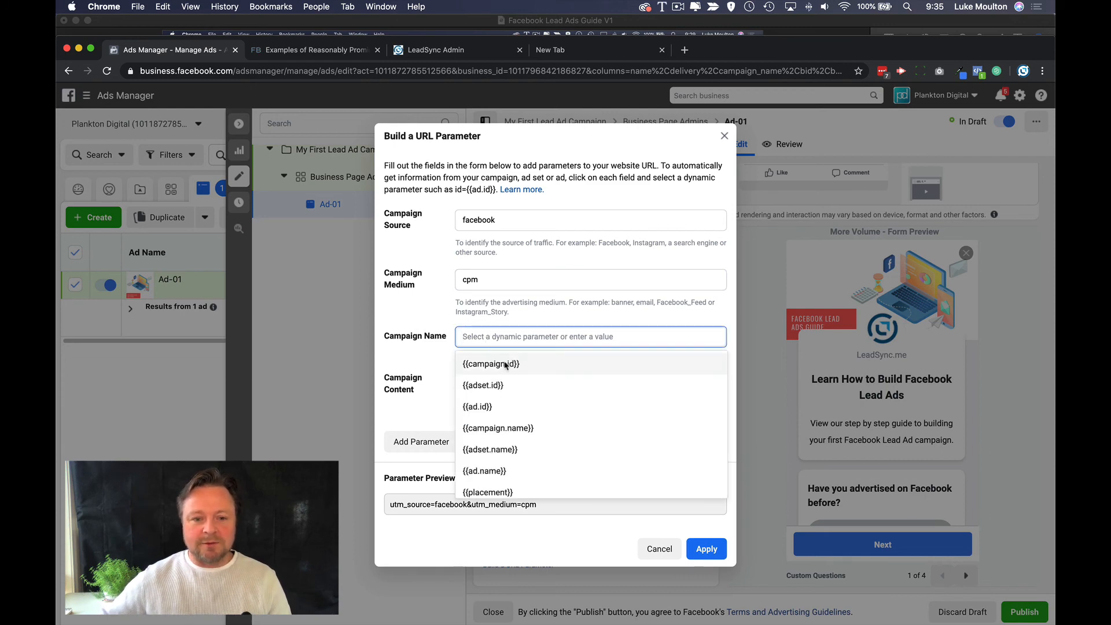
{"action": "left_click", "coordinate": [491, 363]}
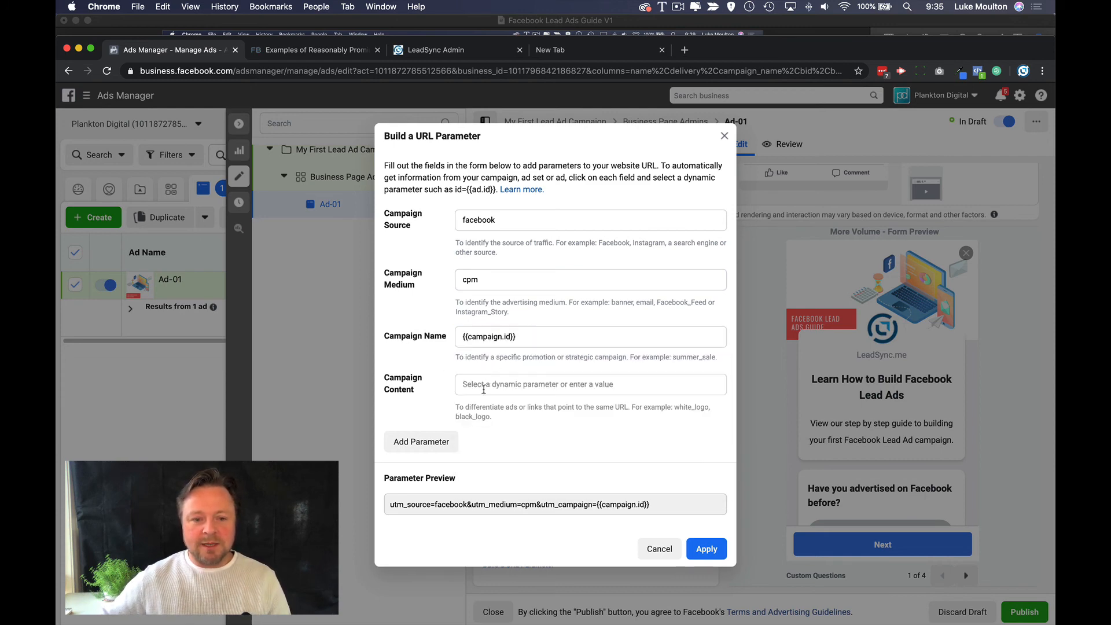
{"action": "left_click", "coordinate": [486, 385]}
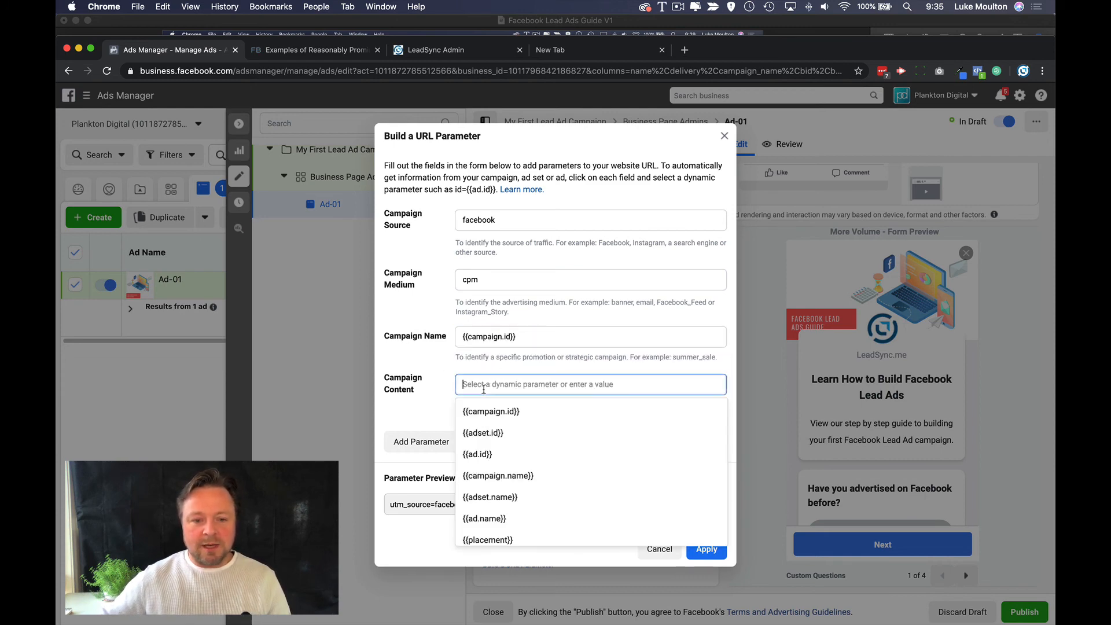
{"action": "left_click", "coordinate": [502, 518]}
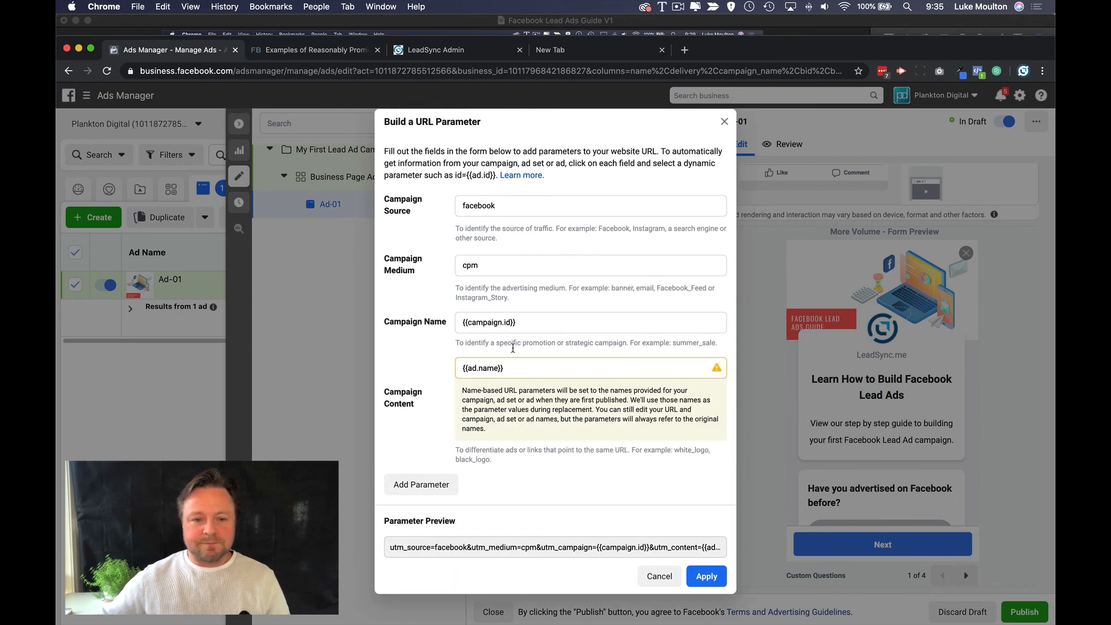
Step: Replace the URL parameter's Campaign Name value with the dynamic parameter {{campaign.name}}
{"action": "left_click_drag", "start_coordinate": [513, 347], "coordinate": [514, 352]}
{"action": "left_click", "coordinate": [516, 323]}
{"action": "key", "text": "super+a"}
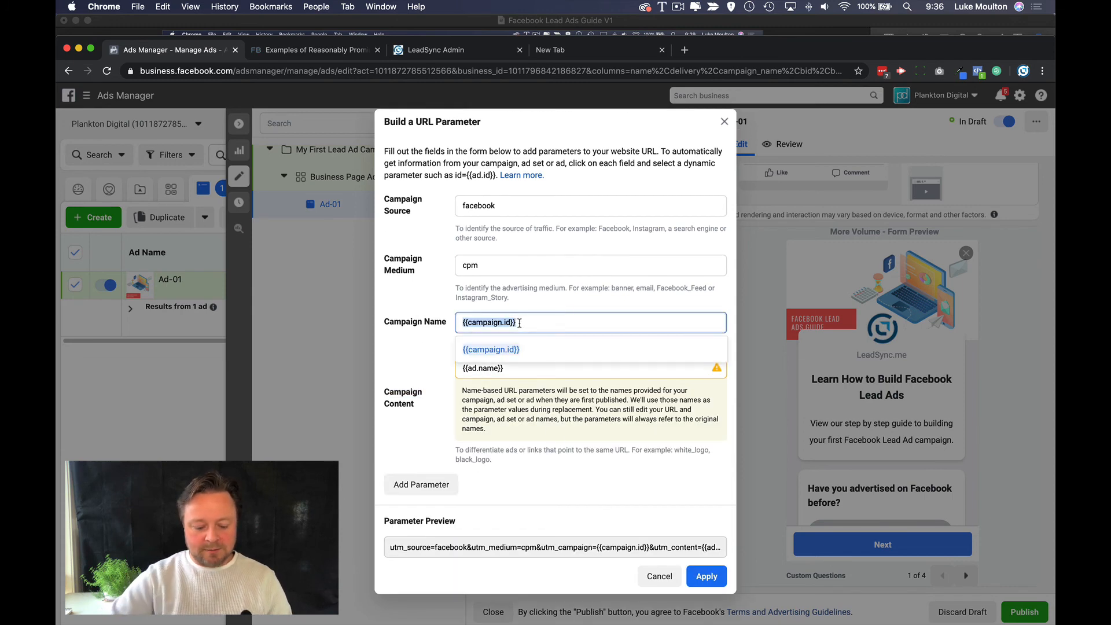
{"action": "type", "text": "cam"}
{"action": "left_click", "coordinate": [512, 367]}
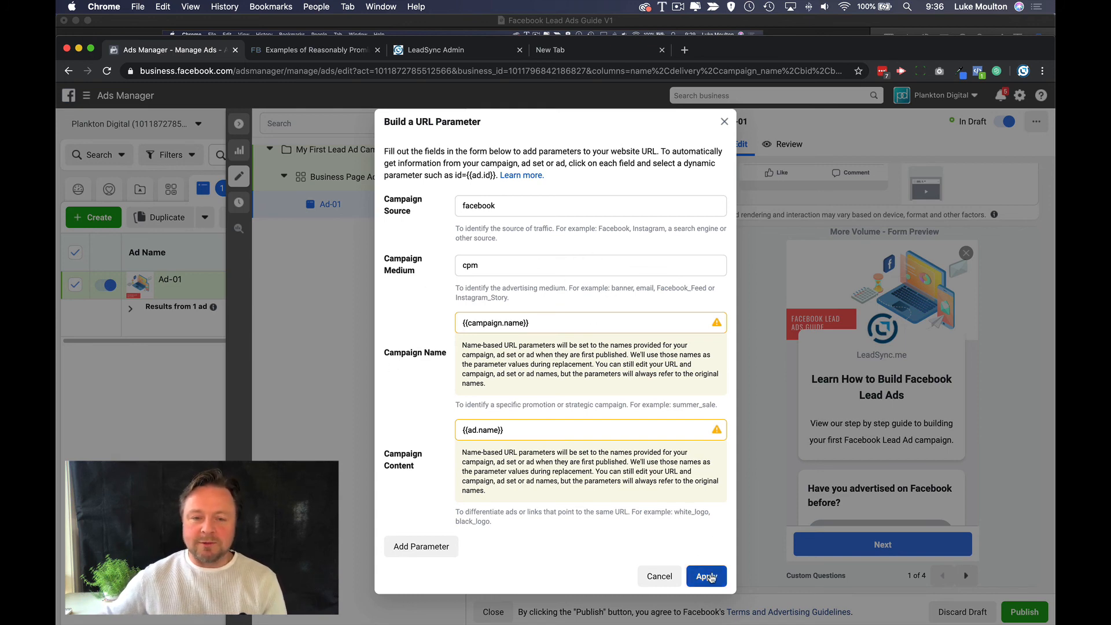
Step: Apply the URL parameters to Ad-01 and publish the ad
{"action": "left_click", "coordinate": [707, 576]}
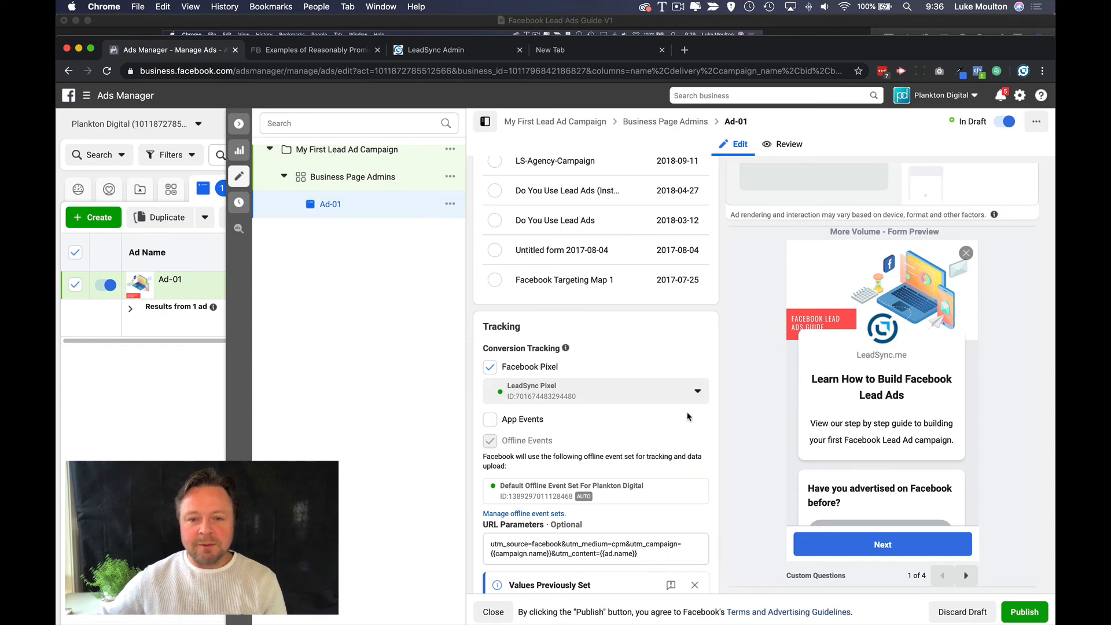
{"action": "scroll", "coordinate": [689, 417], "scroll_direction": "down", "scroll_amount": 4}
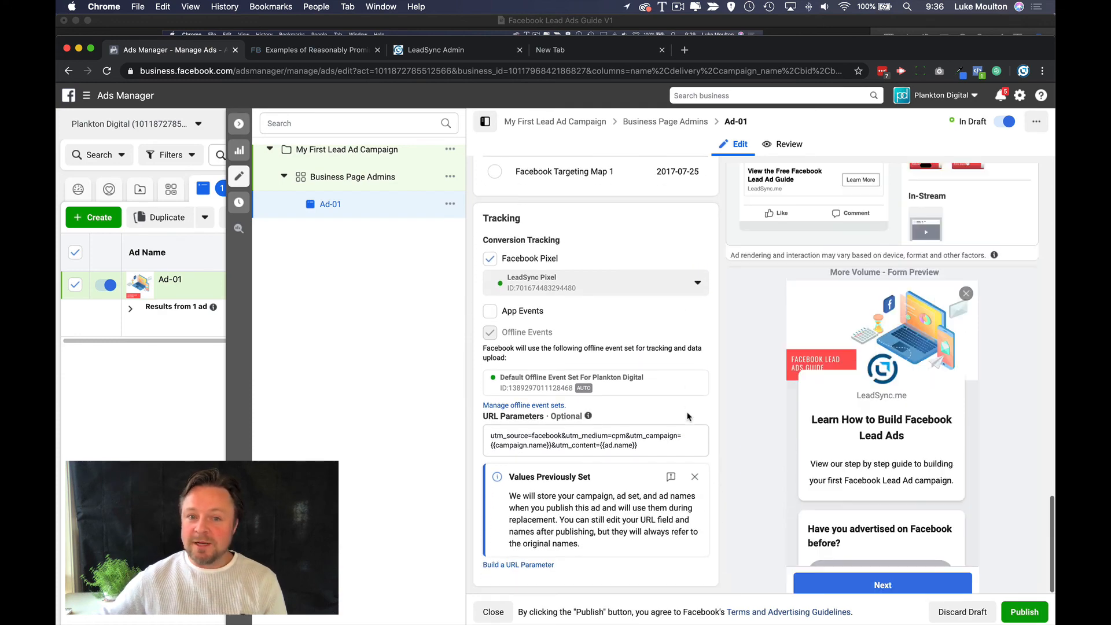
{"action": "left_click", "coordinate": [1019, 613]}
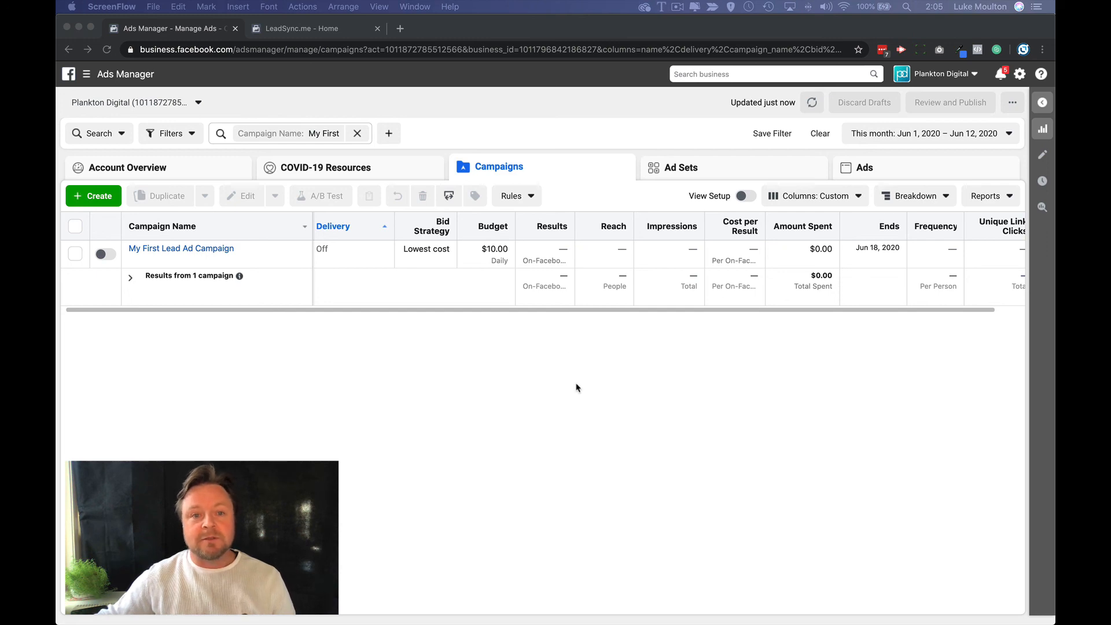
Step: Switch to the LeadSync.me Facebook Page and open its Publishing Tools
{"action": "left_click", "coordinate": [304, 30]}
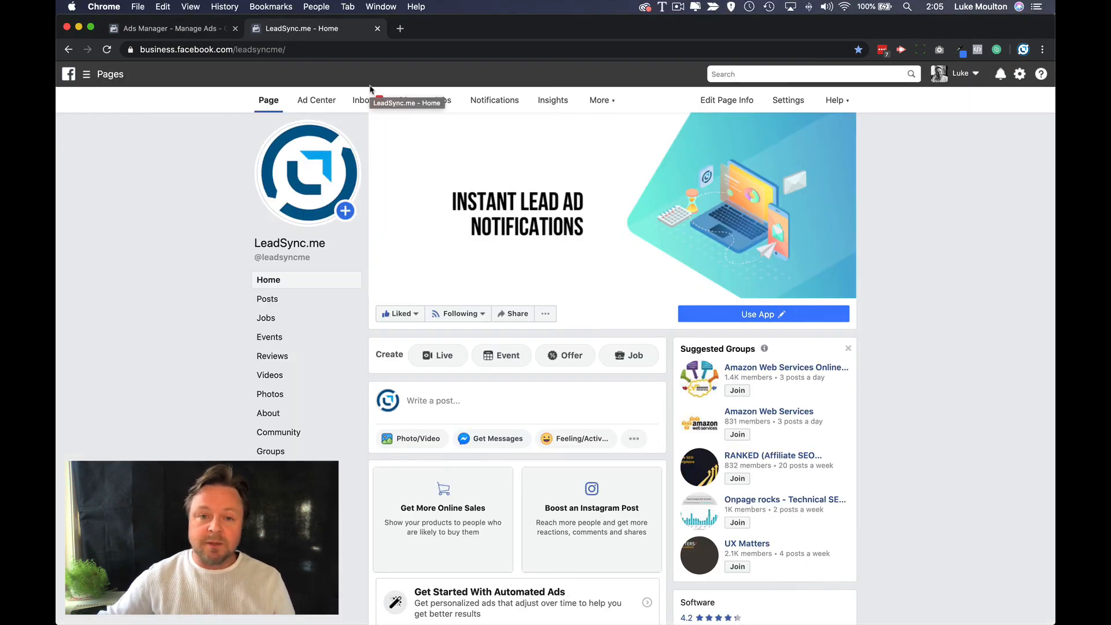
{"action": "left_click", "coordinate": [609, 103]}
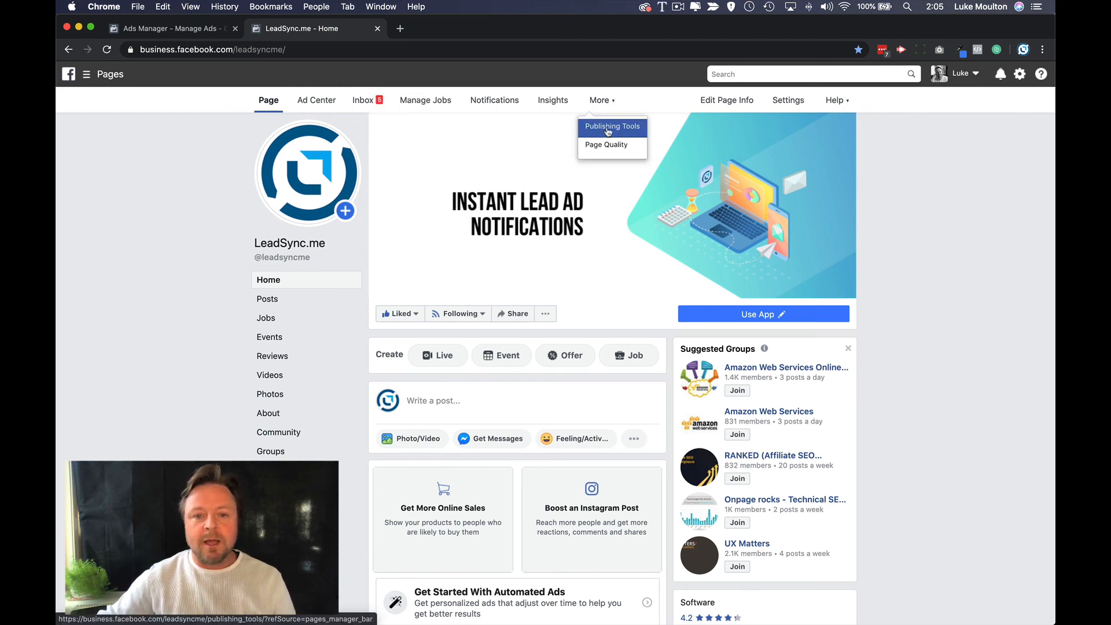
{"action": "left_click", "coordinate": [608, 127]}
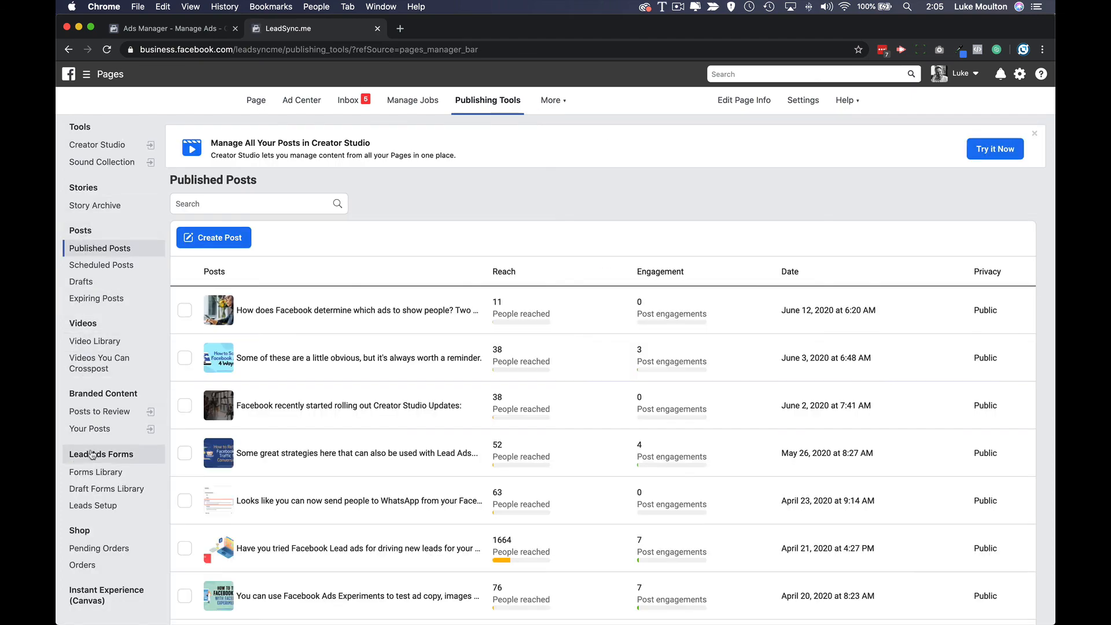
Step: Open the Lead Ads Forms library and examine the entry for My First Facebook Lead Form
{"action": "left_click", "coordinate": [96, 472]}
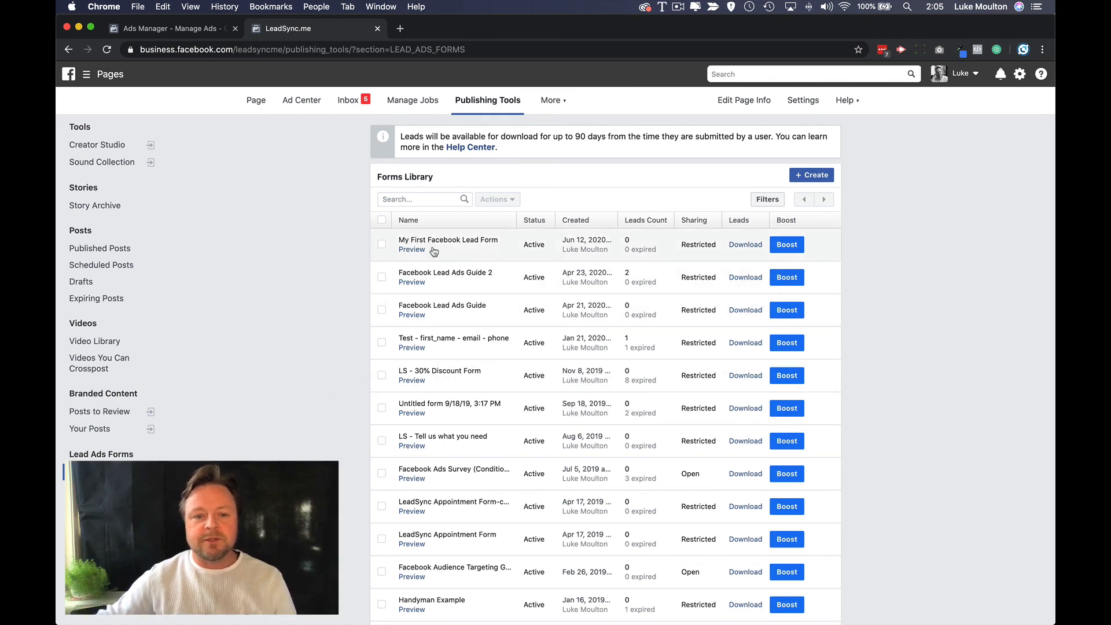
{"action": "mouse_move", "coordinate": [418, 248]}
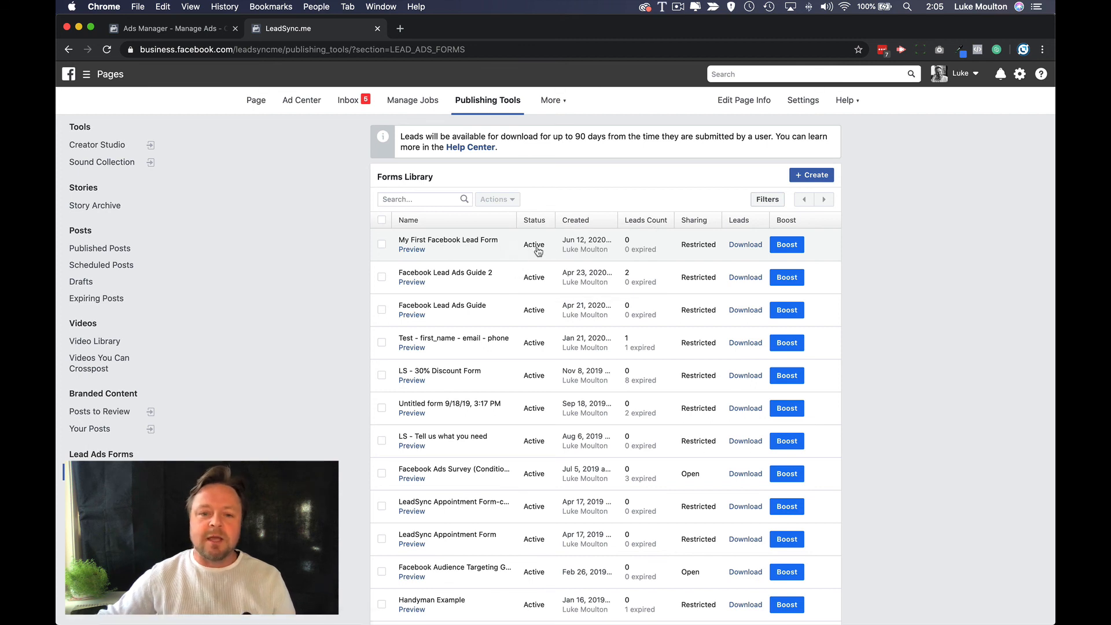
{"action": "mouse_move", "coordinate": [589, 245]}
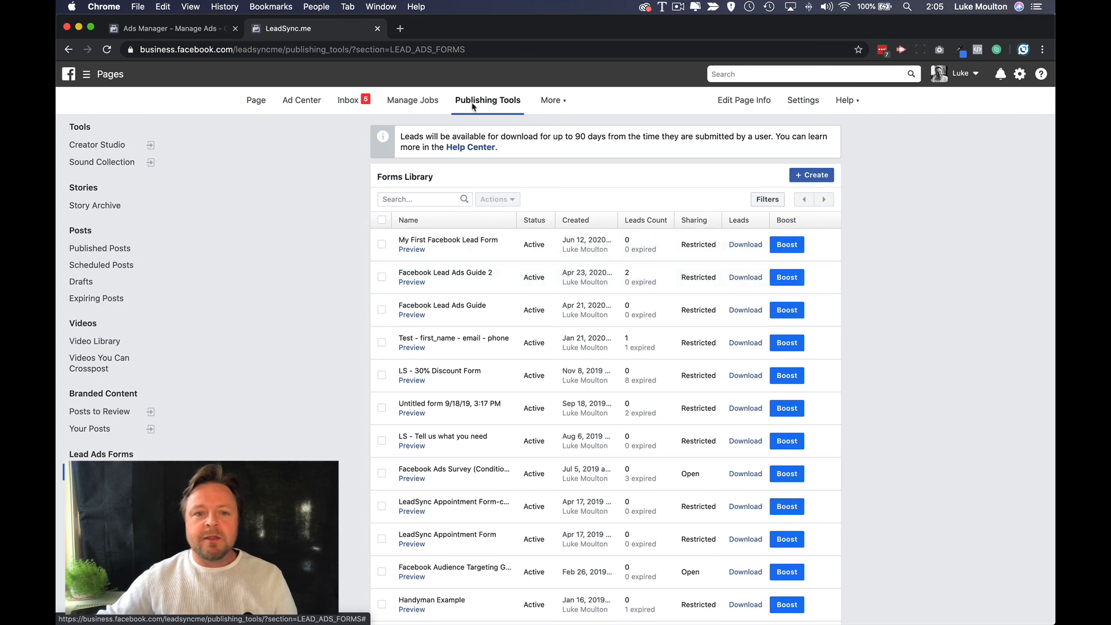
Step: Open the leadsync.me website in a new browser tab and look through its homepage
{"action": "left_click", "coordinate": [399, 28]}
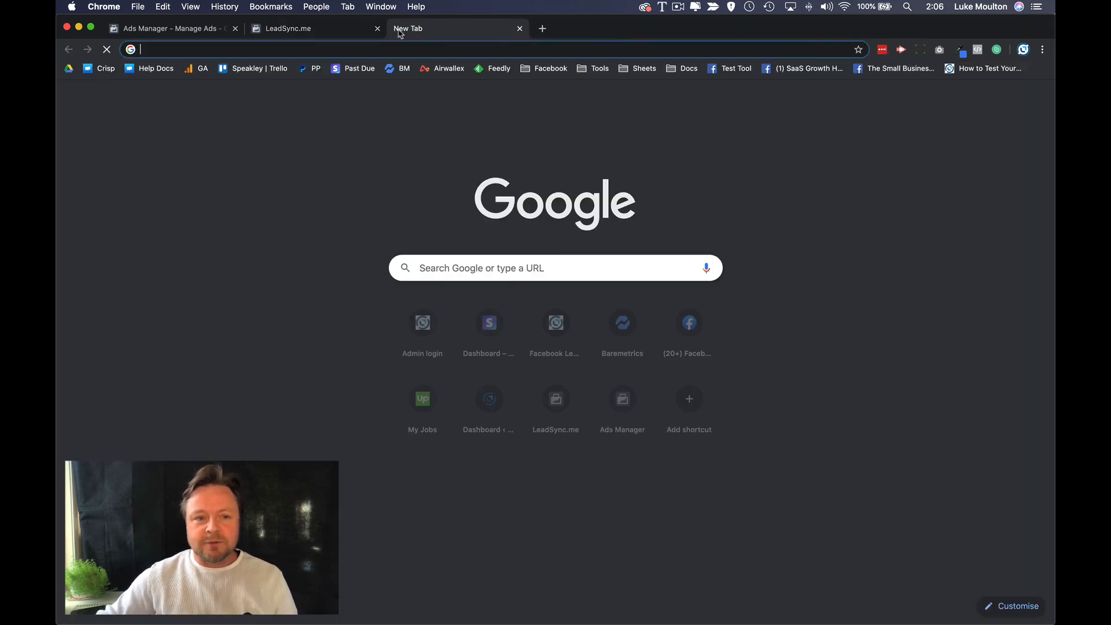
{"action": "type", "text": "lead"}
{"action": "key", "text": "Return"}
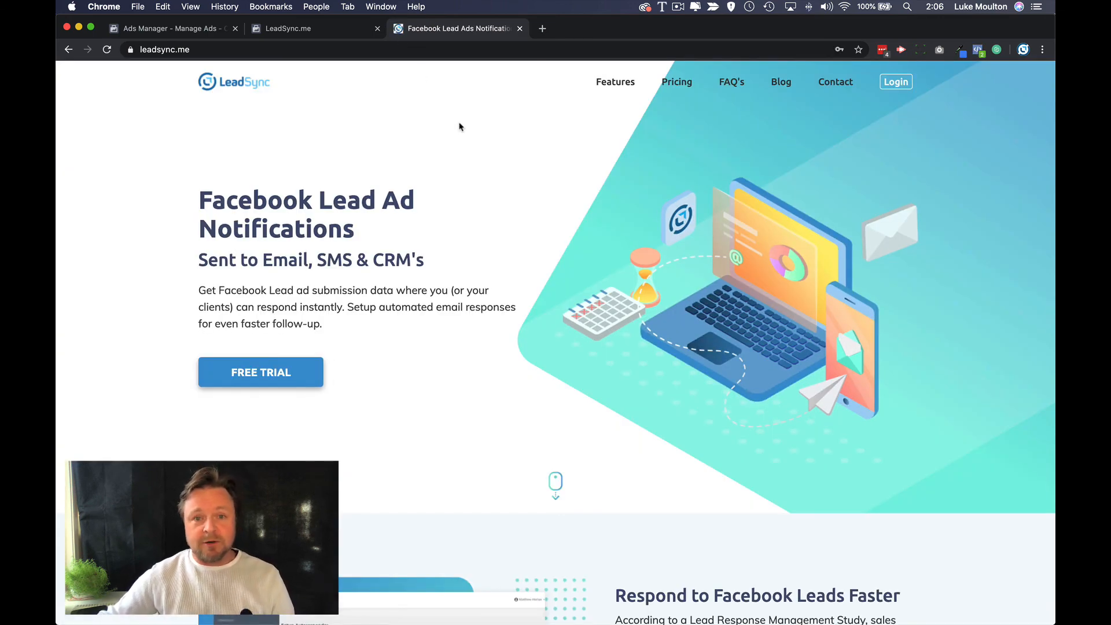
{"action": "scroll", "coordinate": [463, 139], "scroll_direction": "down", "scroll_amount": 15}
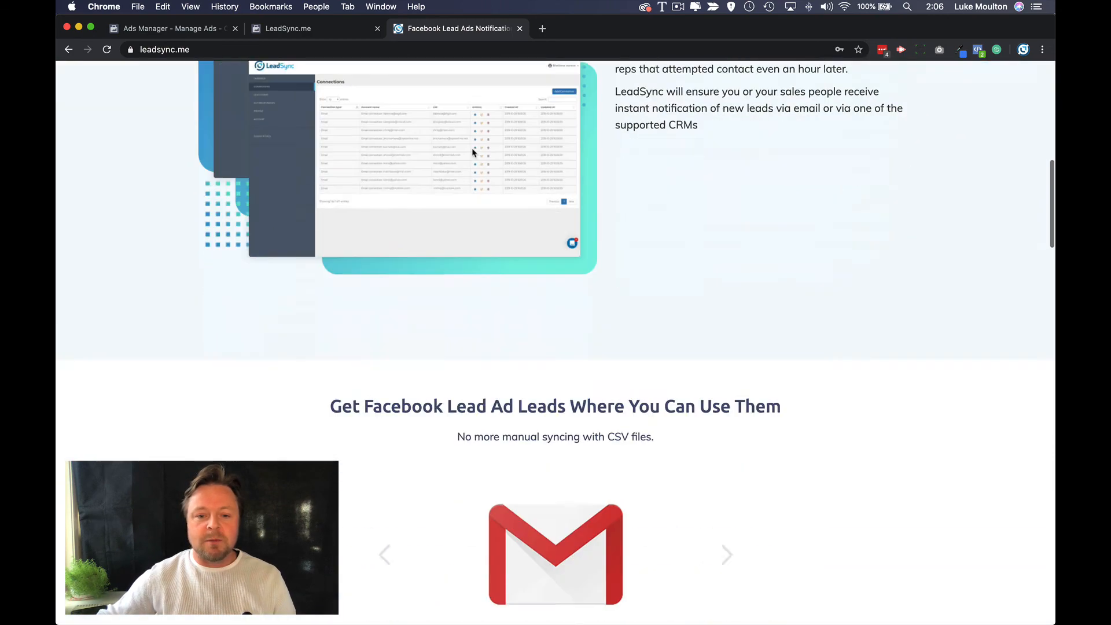